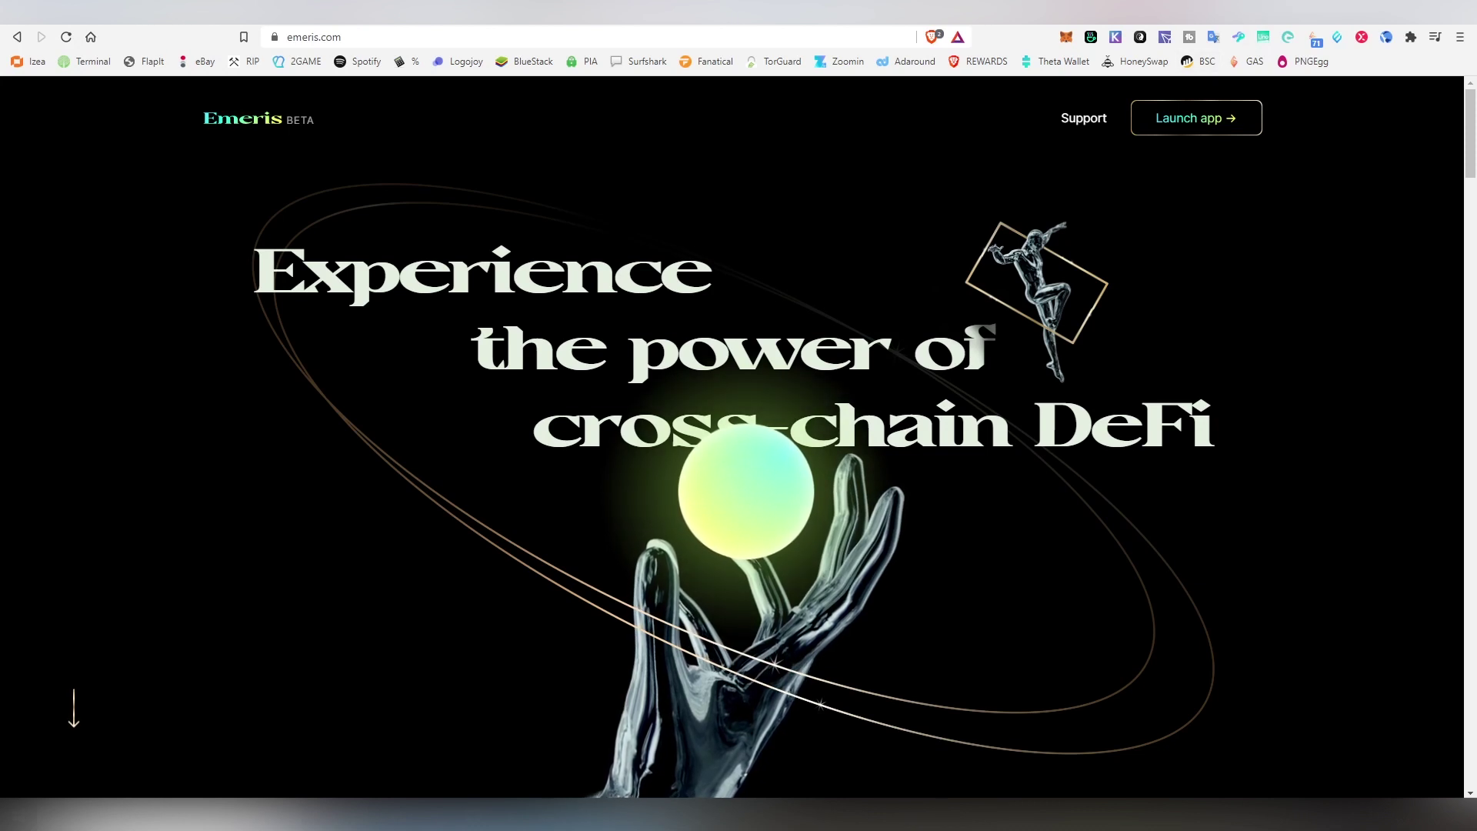
Step: Bring up the 'COSMOS AIRDROP SEASON CONFIRMED | ATOM + OSMO' video, then highlight and clear part of its title
{"action": "left_click", "coordinate": [1323, 12]}
{"action": "scroll", "coordinate": [929, 357], "scroll_direction": "down", "scroll_amount": 3}
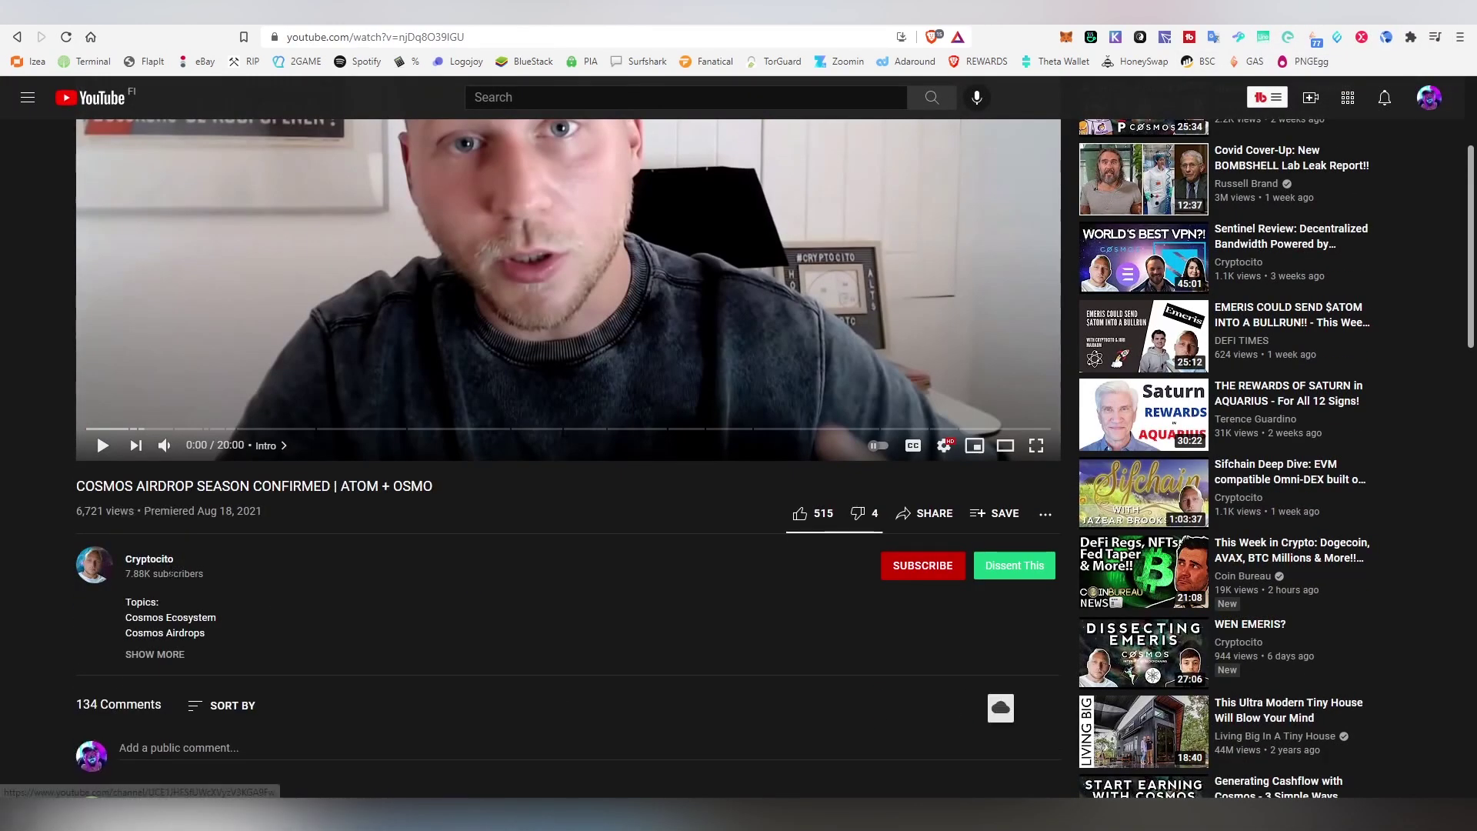
{"action": "scroll", "coordinate": [347, 571], "scroll_direction": "up", "scroll_amount": 1}
{"action": "scroll", "coordinate": [348, 570], "scroll_direction": "up", "scroll_amount": 3}
{"action": "left_click_drag", "start_coordinate": [76, 717], "coordinate": [272, 718]}
{"action": "left_click", "coordinate": [273, 711]}
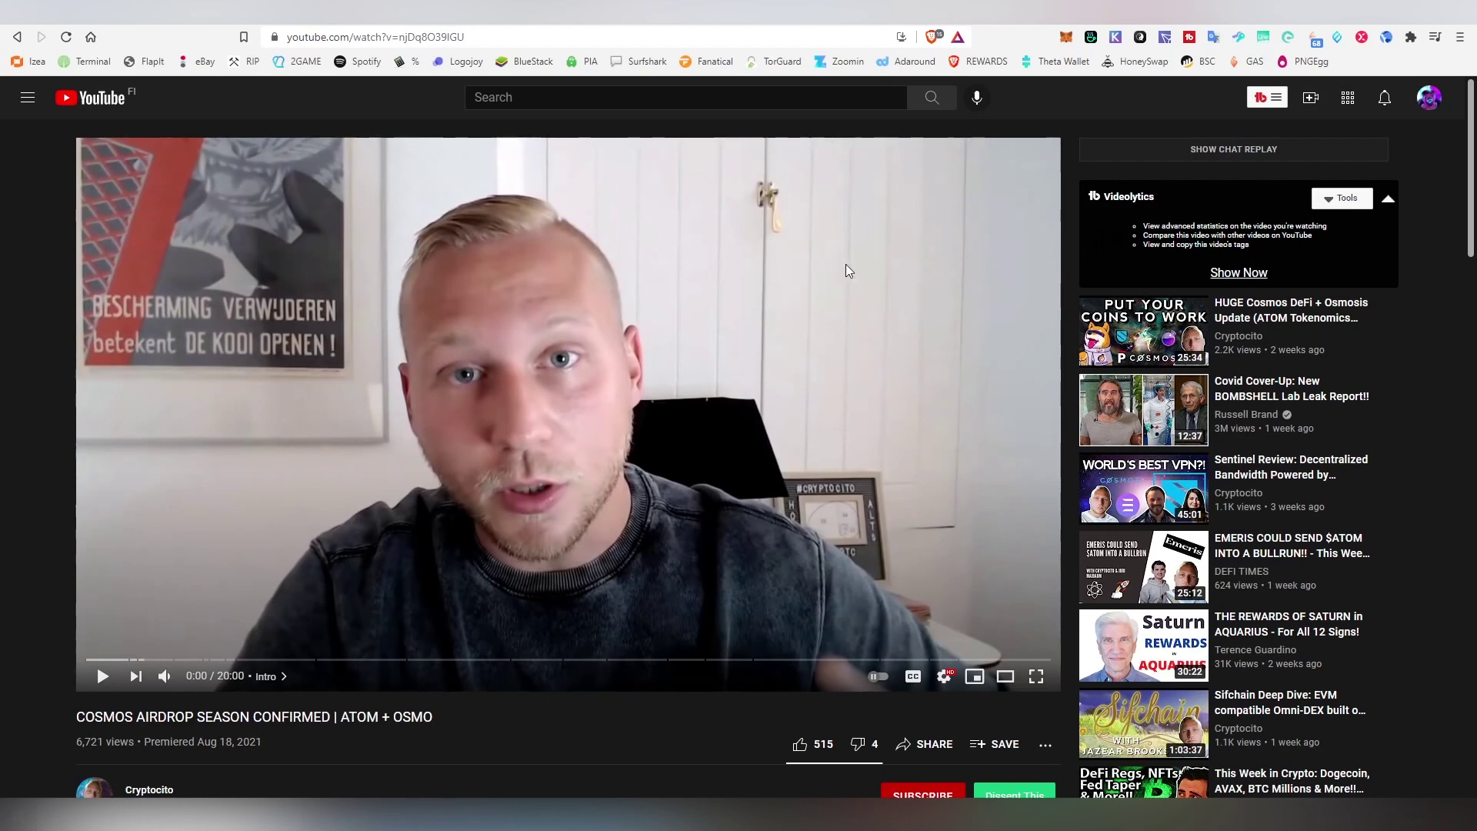
Step: Return to the Emeris homepage and highlight the line about 5 different chains
{"action": "left_click", "coordinate": [1255, 27]}
{"action": "scroll", "coordinate": [1029, 364], "scroll_direction": "down", "scroll_amount": 8}
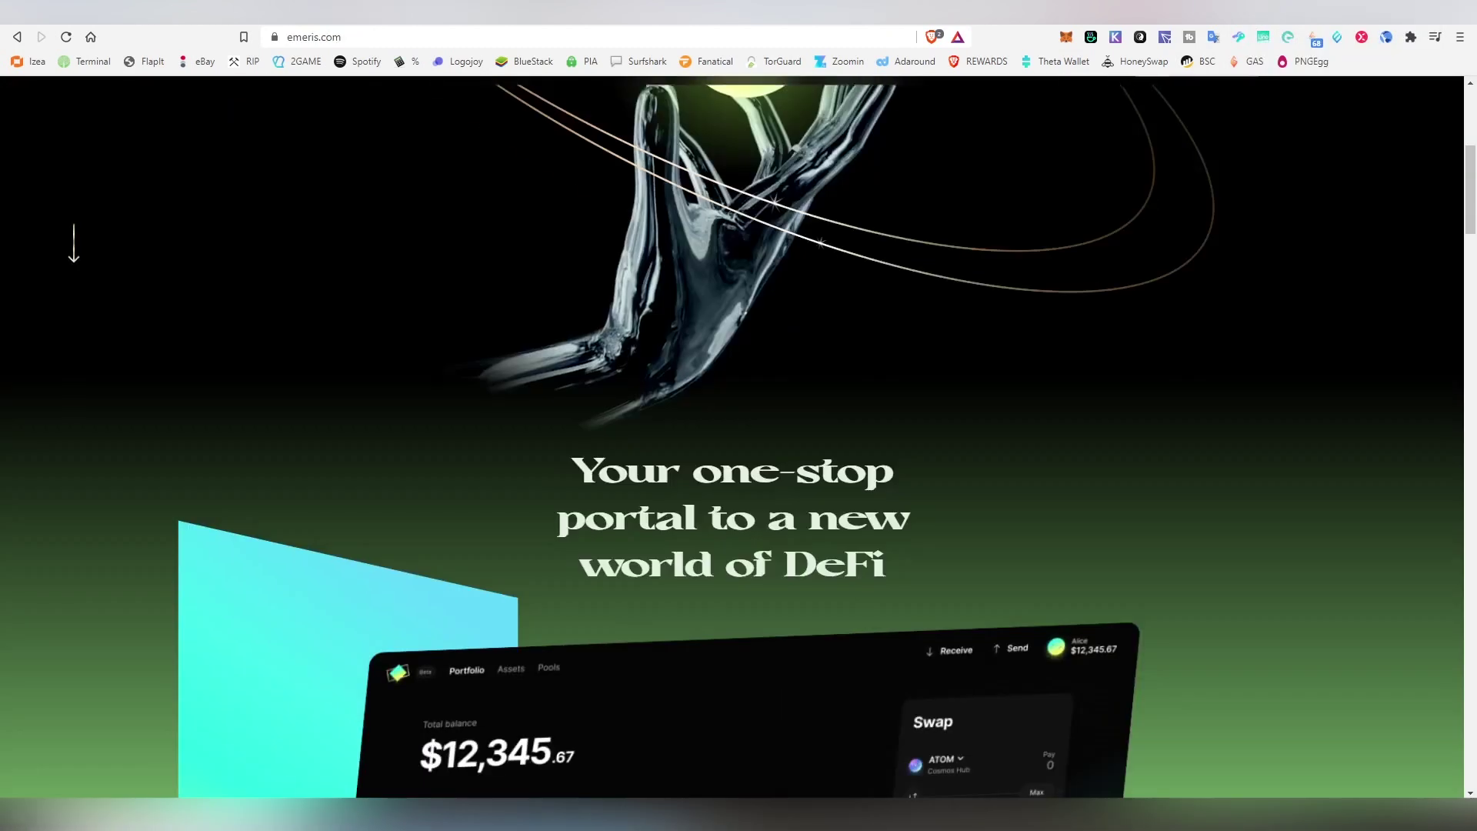
{"action": "scroll", "coordinate": [1029, 363], "scroll_direction": "down", "scroll_amount": 5}
{"action": "scroll", "coordinate": [855, 285], "scroll_direction": "up", "scroll_amount": 3}
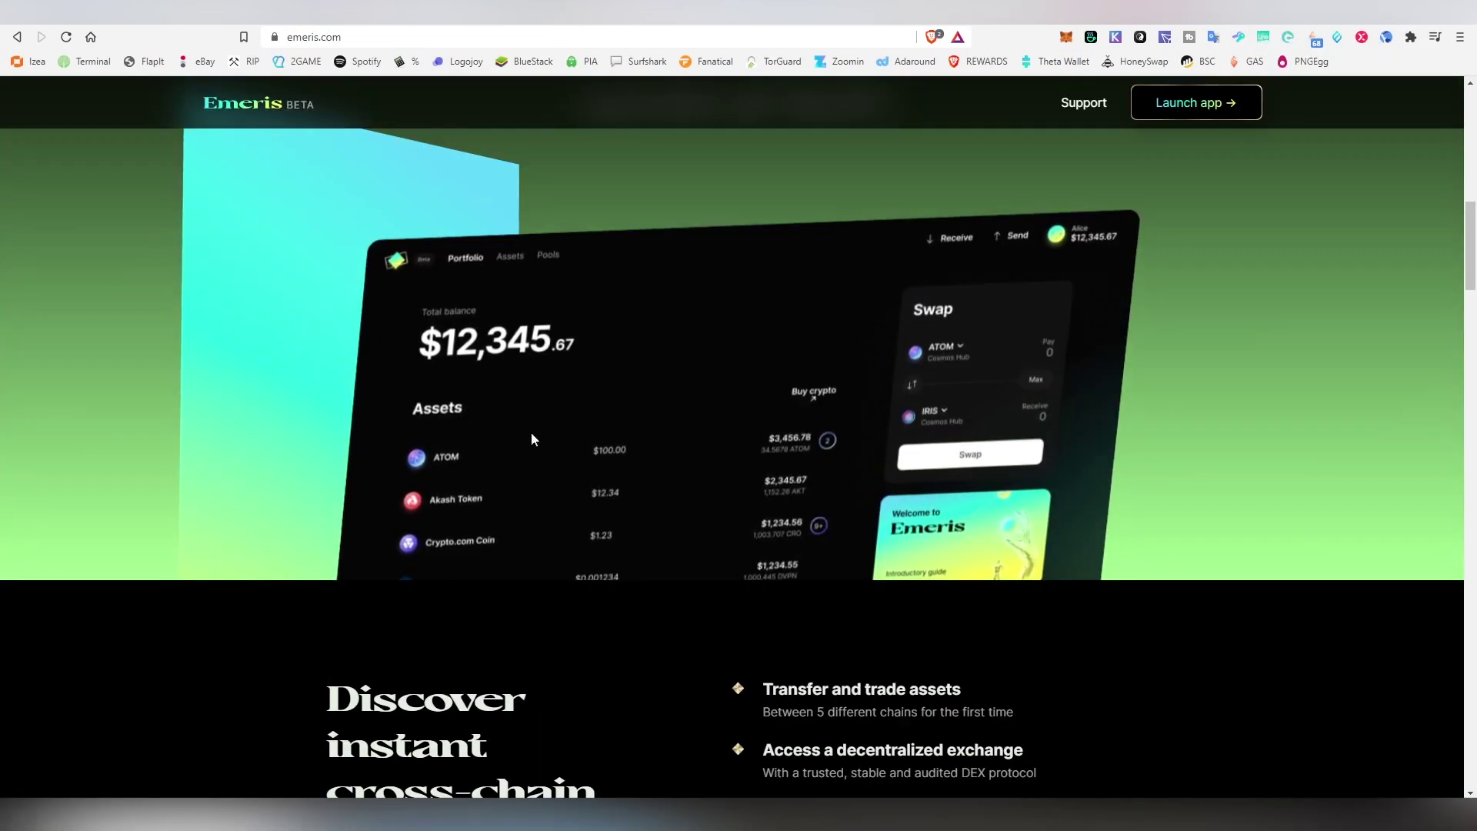
{"action": "scroll", "coordinate": [902, 538], "scroll_direction": "down", "scroll_amount": 3}
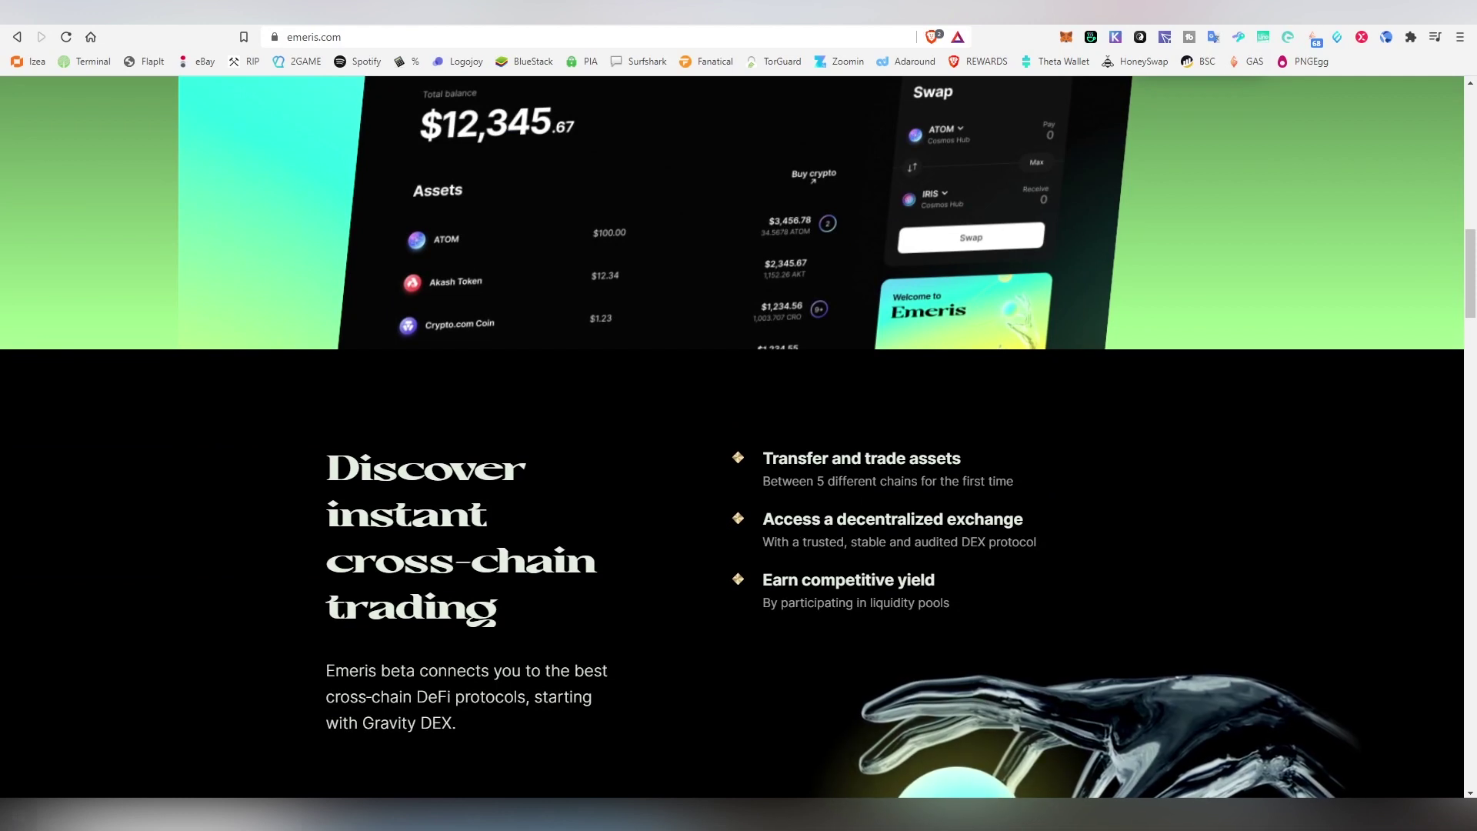
{"action": "left_click_drag", "start_coordinate": [761, 481], "coordinate": [1024, 479]}
{"action": "left_click", "coordinate": [1025, 479]}
Step: Highlight the homepage lines about the audited DEX protocol and liquidity pools
{"action": "scroll", "coordinate": [1020, 475], "scroll_direction": "down", "scroll_amount": 3}
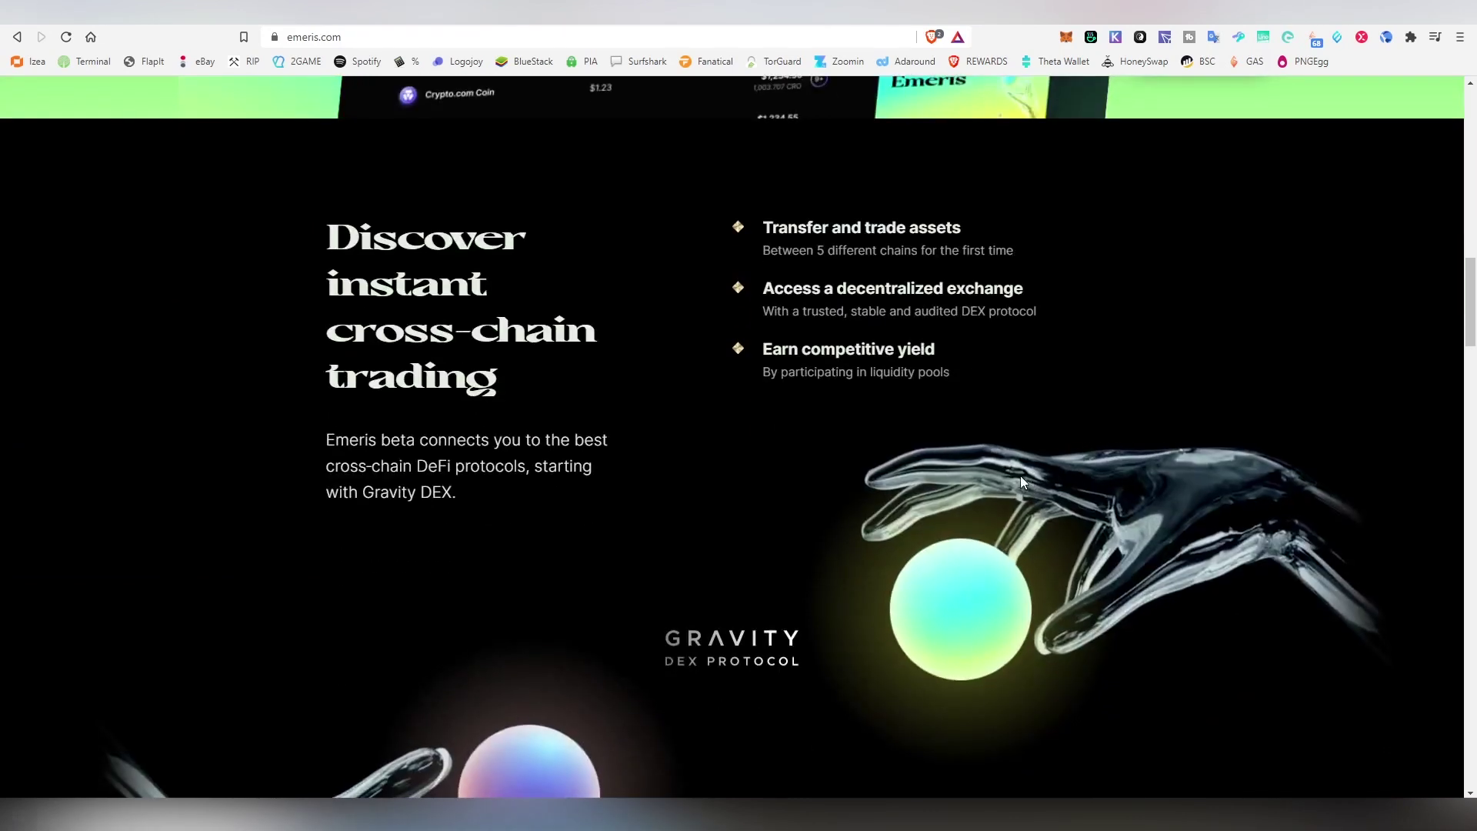
{"action": "left_click_drag", "start_coordinate": [763, 311], "coordinate": [1045, 308]}
{"action": "left_click", "coordinate": [1045, 304]}
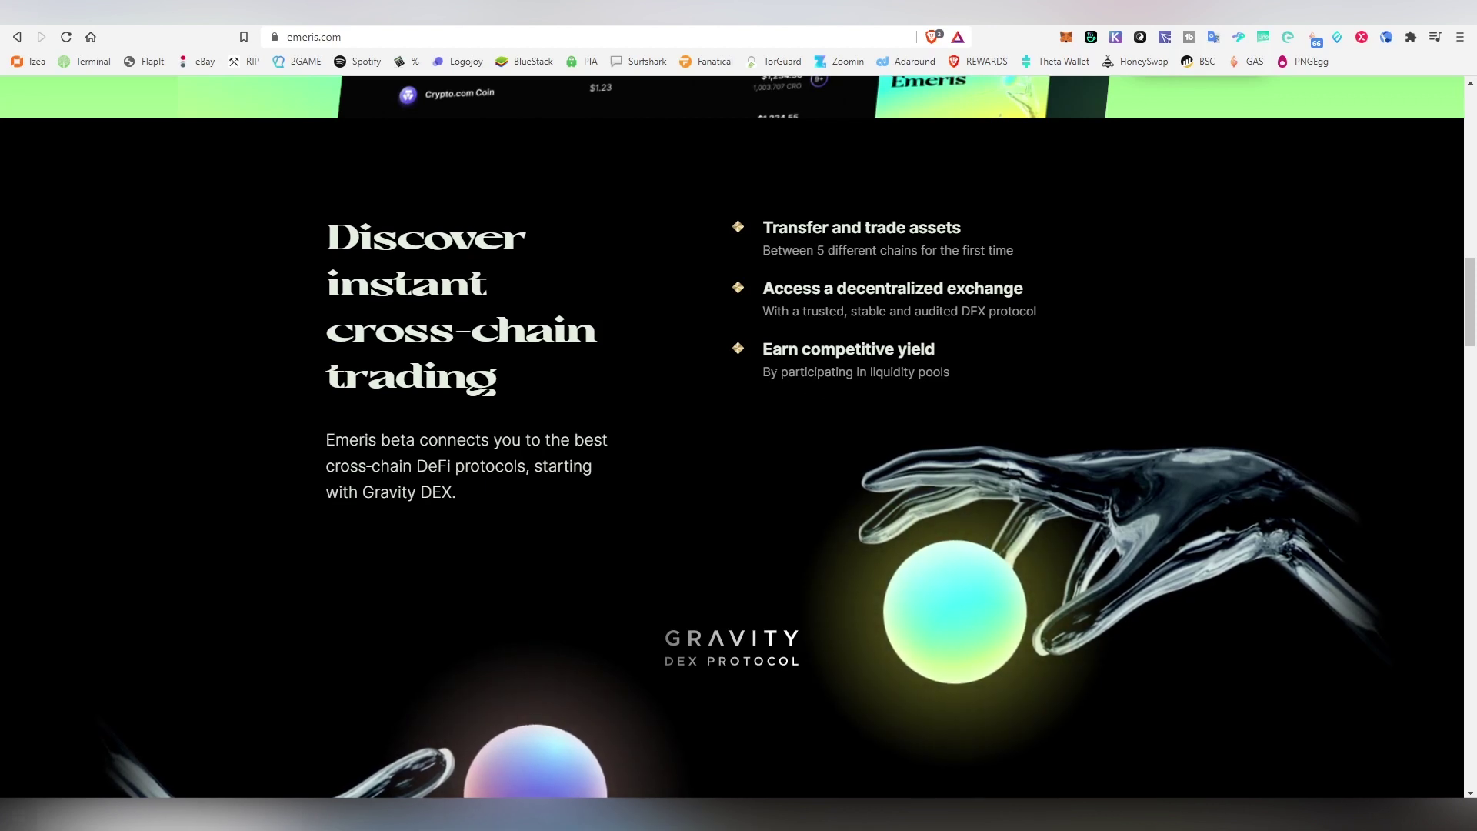
{"action": "left_click_drag", "start_coordinate": [827, 403], "coordinate": [1012, 380]}
{"action": "double_click", "coordinate": [1012, 381]}
{"action": "left_click", "coordinate": [901, 387]}
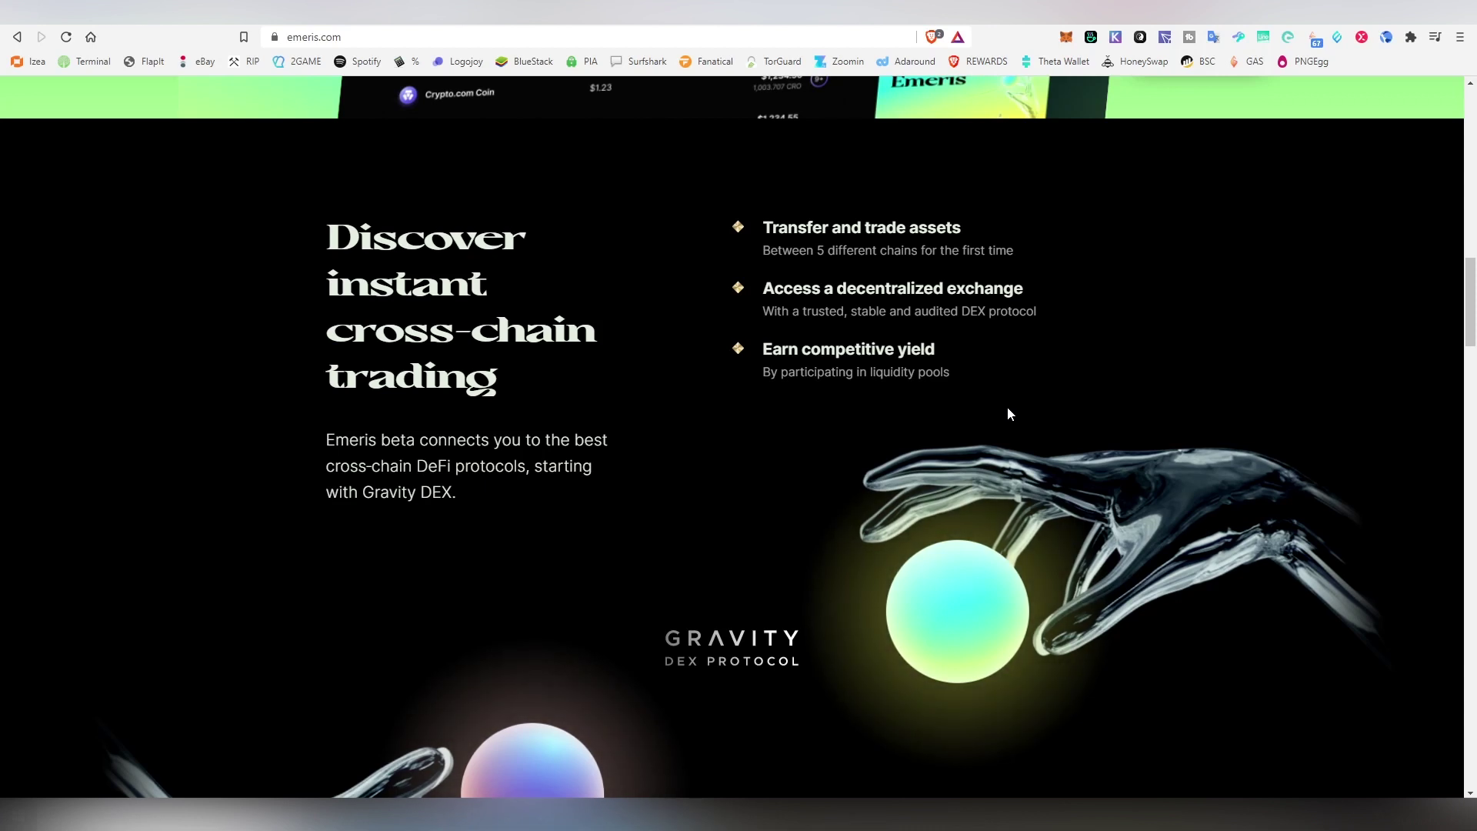
Step: Scroll down to the fee figures and highlight the $0.08 average transaction fee
{"action": "scroll", "coordinate": [1007, 406], "scroll_direction": "down", "scroll_amount": 5}
{"action": "scroll", "coordinate": [920, 281], "scroll_direction": "down", "scroll_amount": 3}
{"action": "scroll", "coordinate": [920, 290], "scroll_direction": "down", "scroll_amount": 3}
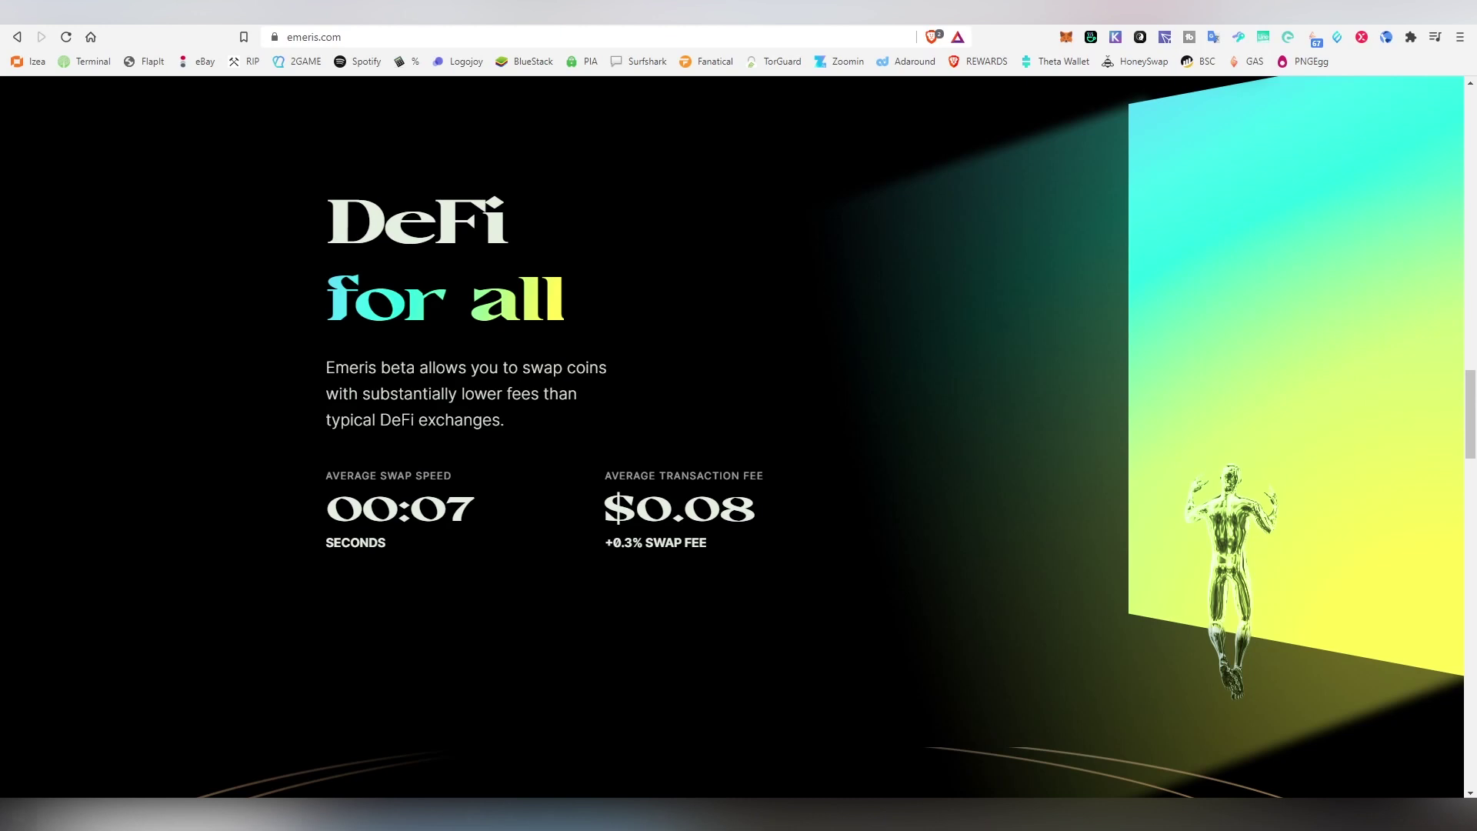
{"action": "left_click_drag", "start_coordinate": [623, 512], "coordinate": [755, 505]}
{"action": "left_click", "coordinate": [762, 511]}
{"action": "left_click_drag", "start_coordinate": [627, 516], "coordinate": [760, 511]}
{"action": "left_click", "coordinate": [760, 512]}
{"action": "scroll", "coordinate": [765, 492], "scroll_direction": "down", "scroll_amount": 6}
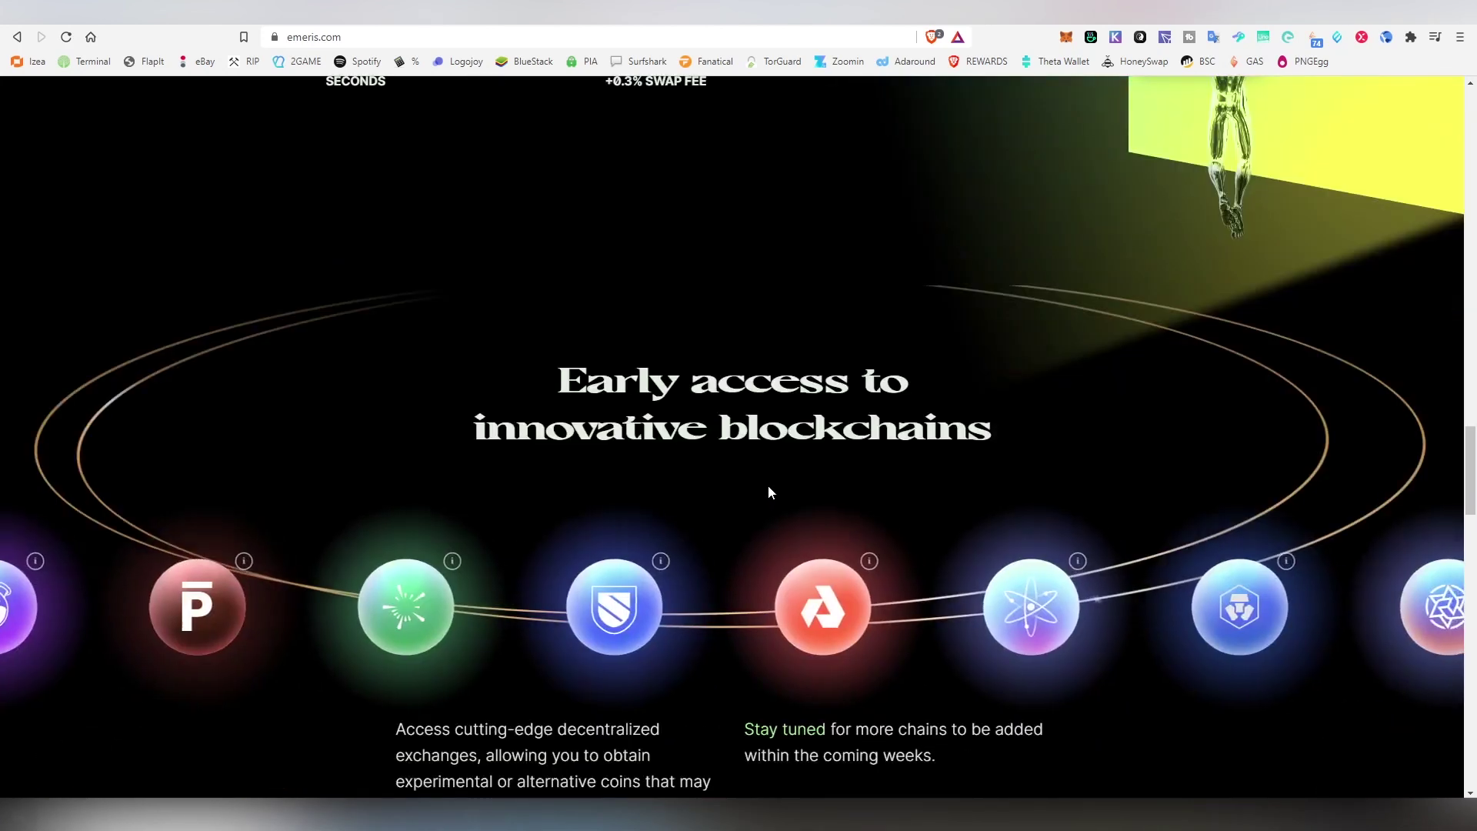
{"action": "scroll", "coordinate": [821, 435], "scroll_direction": "down", "scroll_amount": 3}
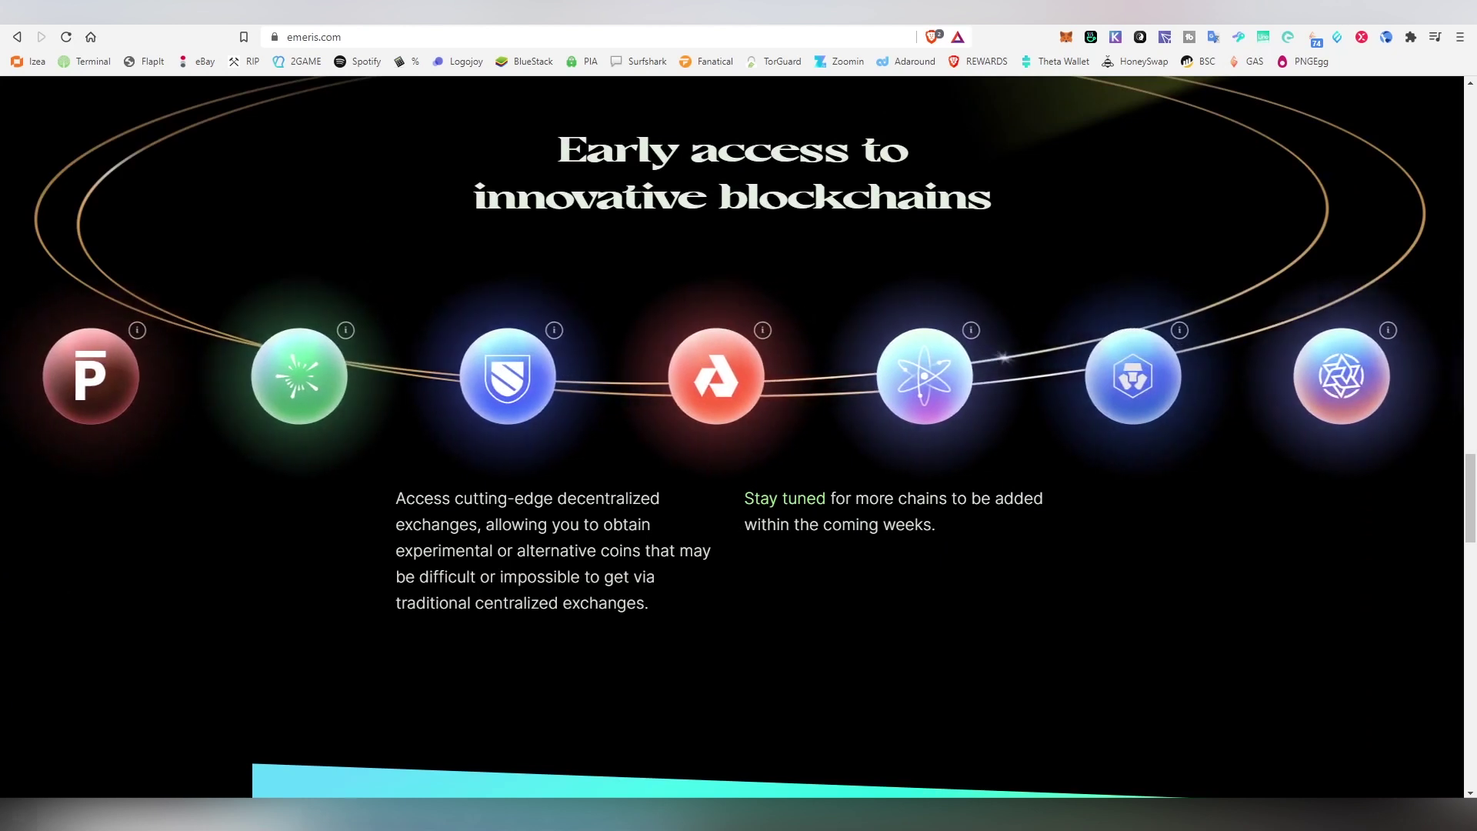
{"action": "mouse_move", "coordinate": [493, 408]}
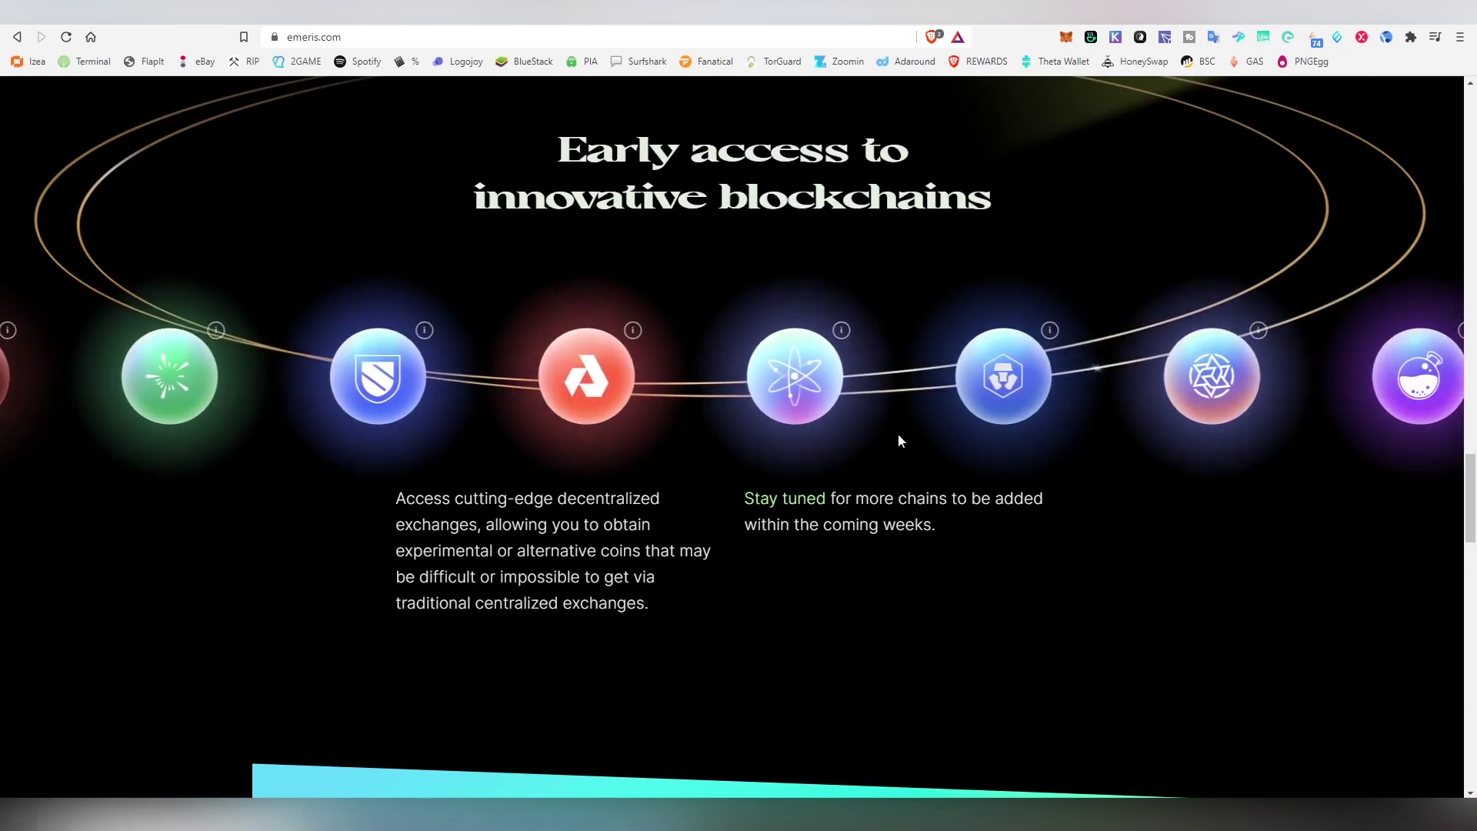
{"action": "mouse_move", "coordinate": [1010, 383]}
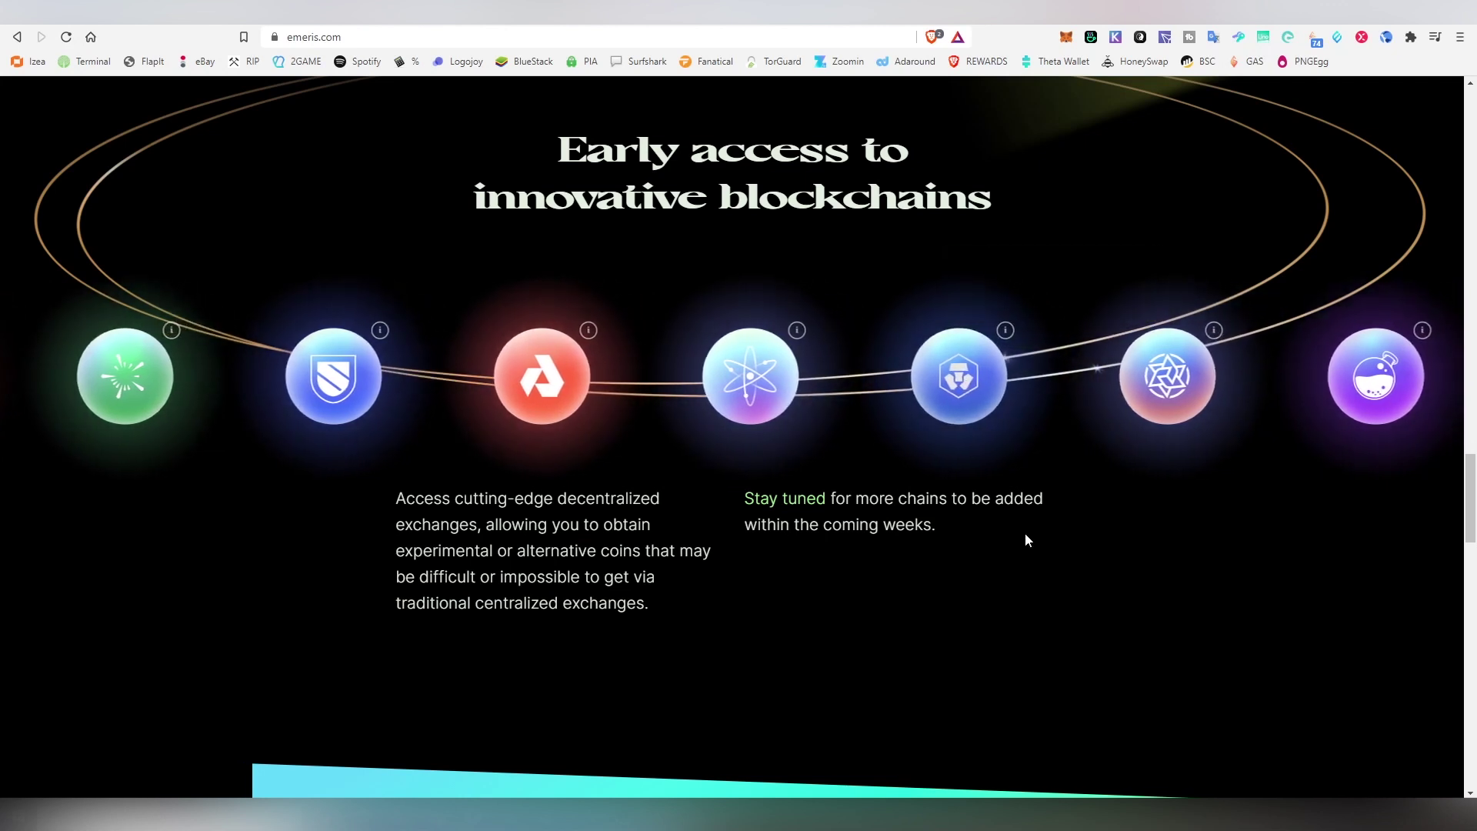
{"action": "mouse_move", "coordinate": [1165, 403]}
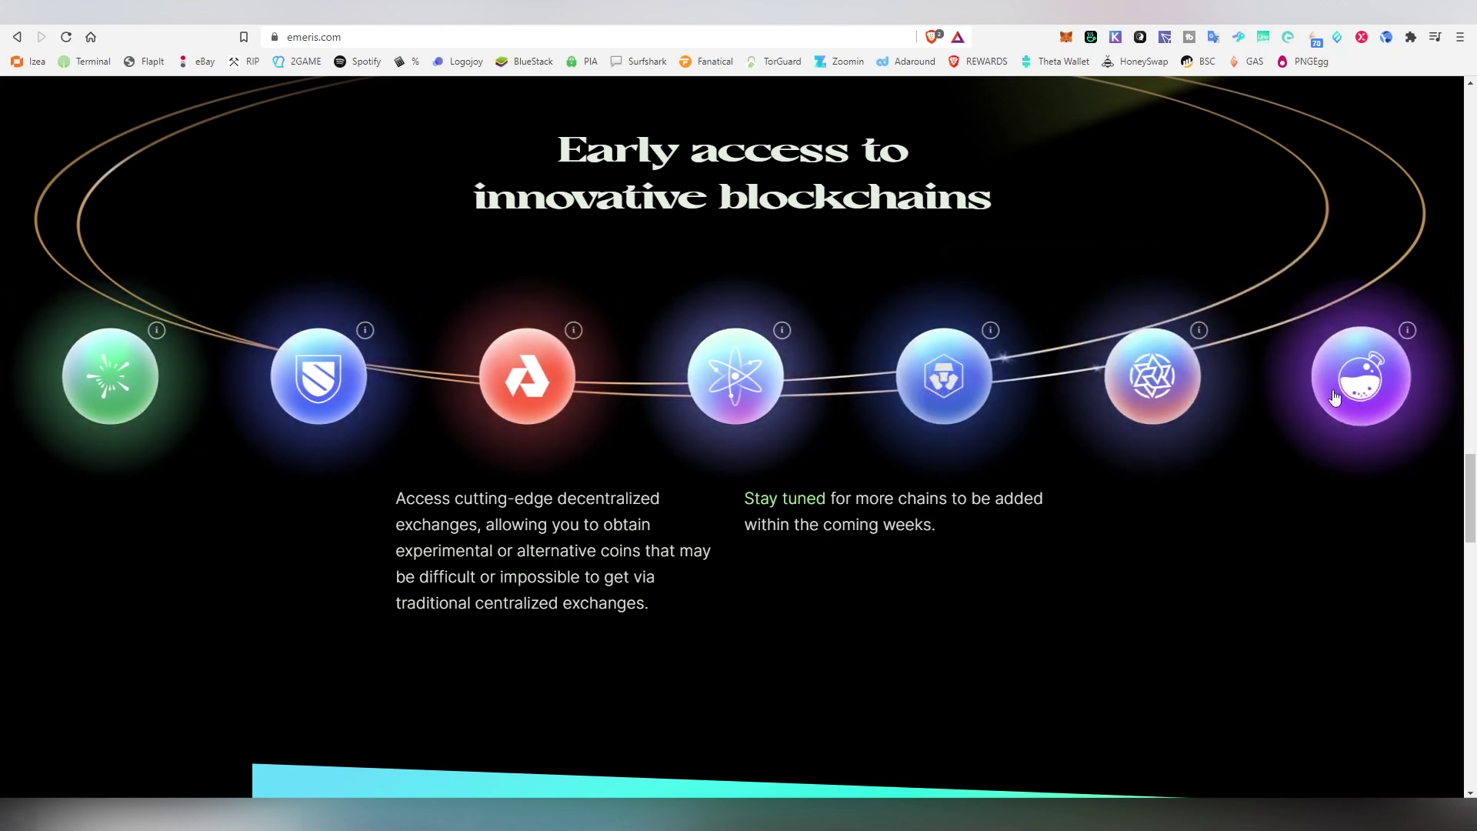
{"action": "mouse_move", "coordinate": [112, 385]}
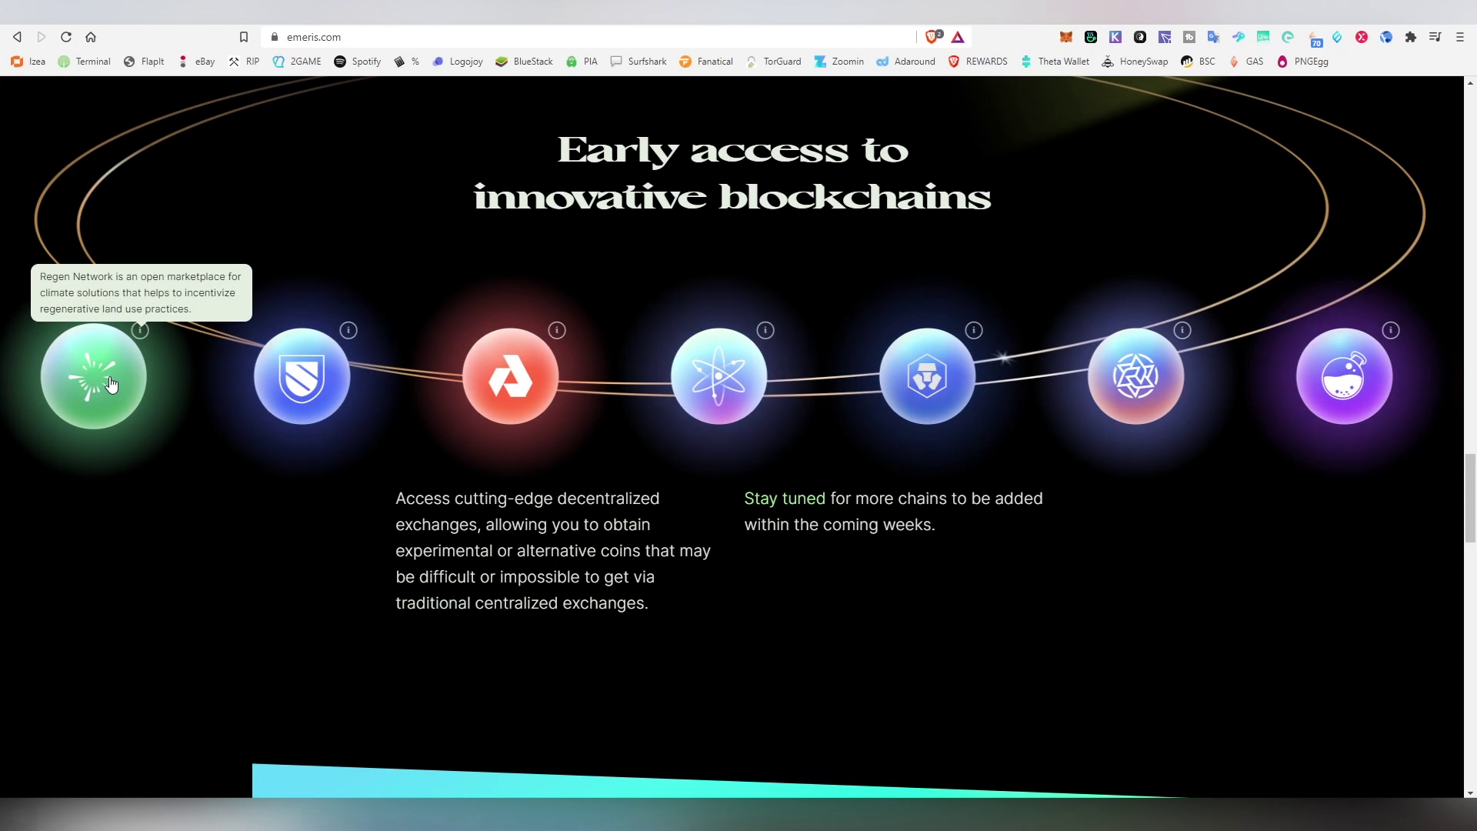
{"action": "left_click_drag", "start_coordinate": [1302, 475], "coordinate": [1212, 575]}
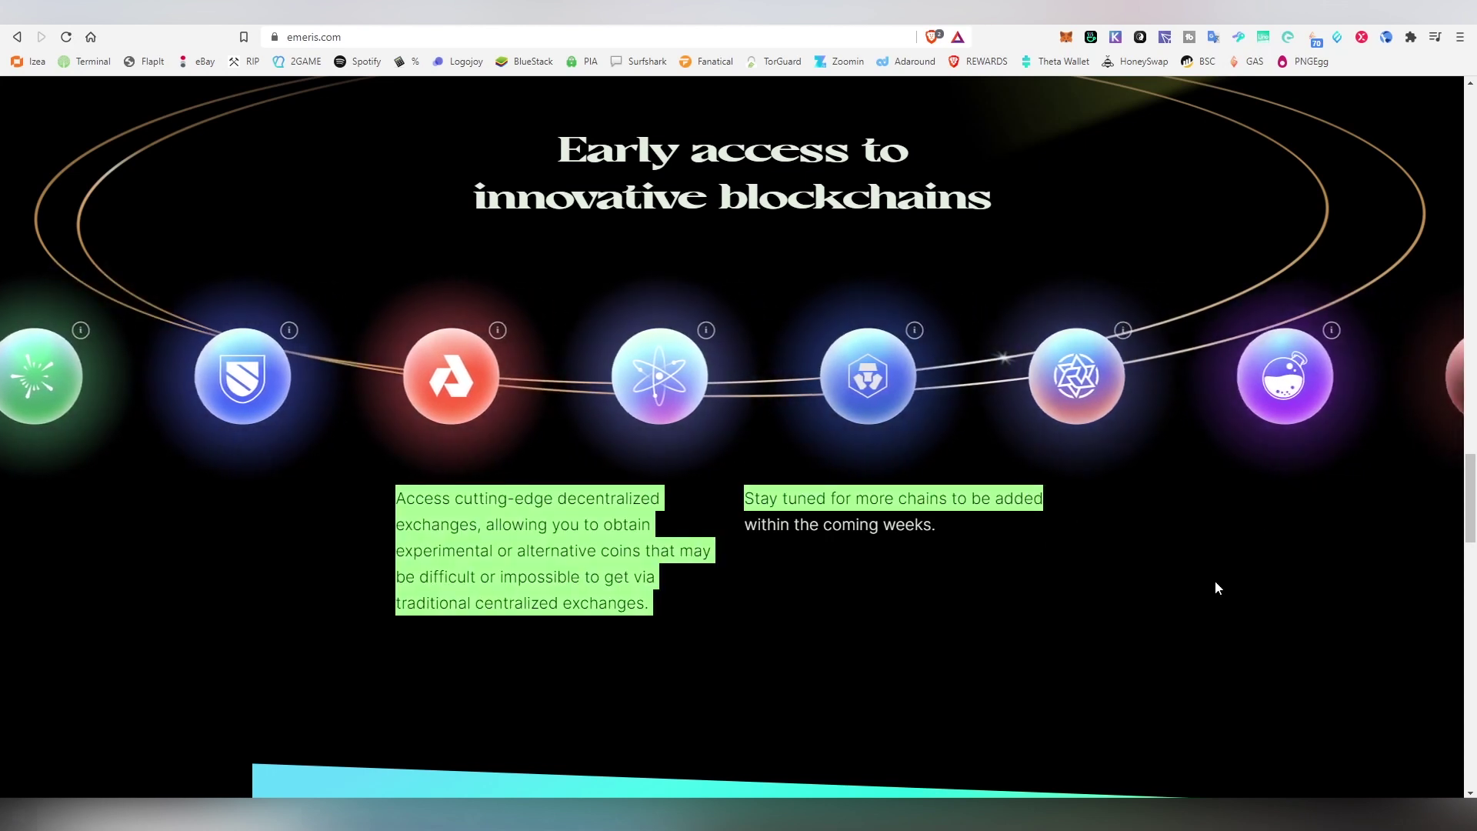
{"action": "mouse_move", "coordinate": [1418, 396]}
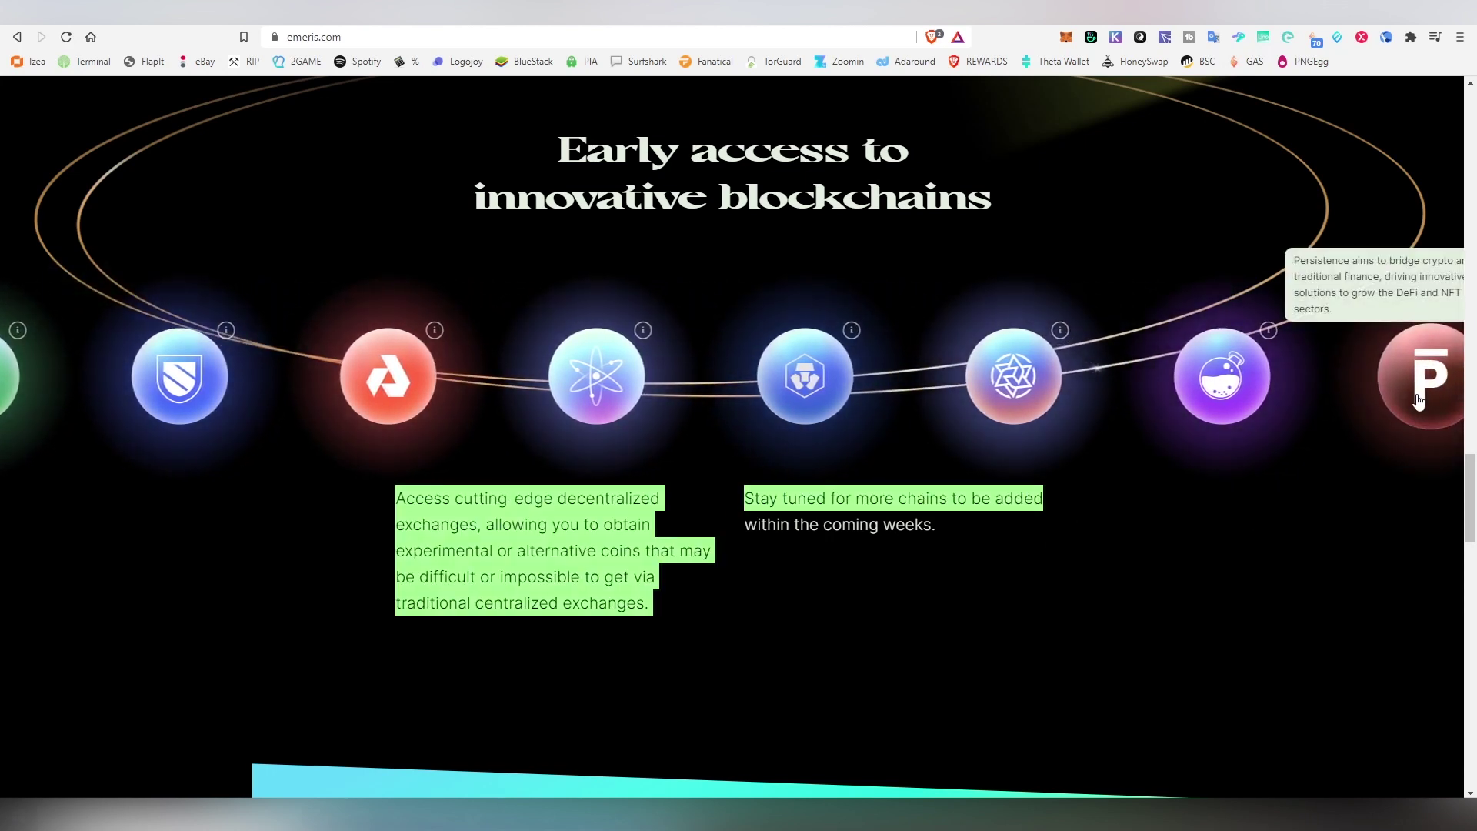
{"action": "left_click", "coordinate": [733, 584]}
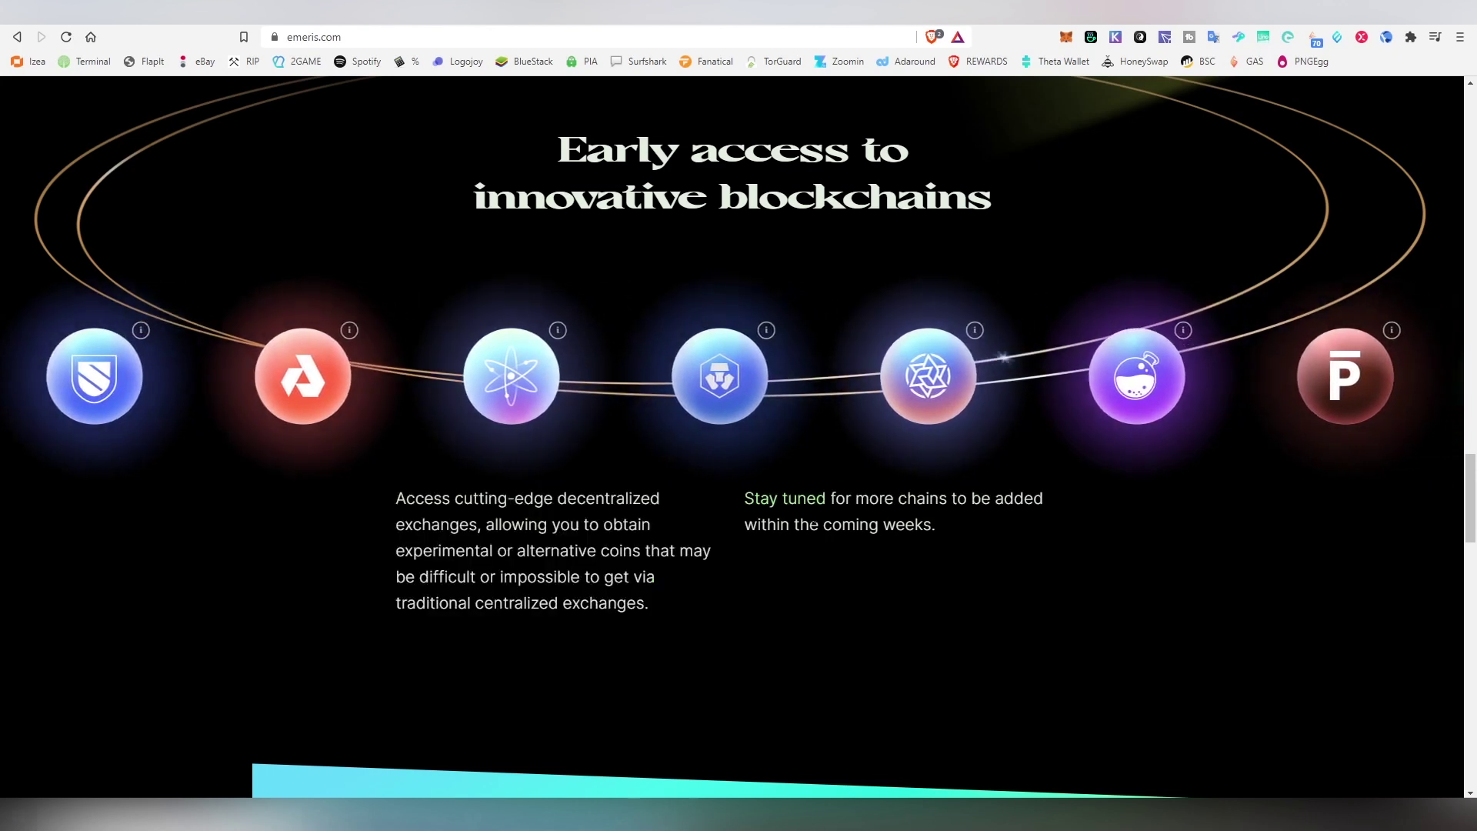
Step: Scroll through the Emeris landing page down toward the app launch section
{"action": "scroll", "coordinate": [815, 515], "scroll_direction": "down", "scroll_amount": 15}
{"action": "scroll", "coordinate": [815, 515], "scroll_direction": "up", "scroll_amount": 6}
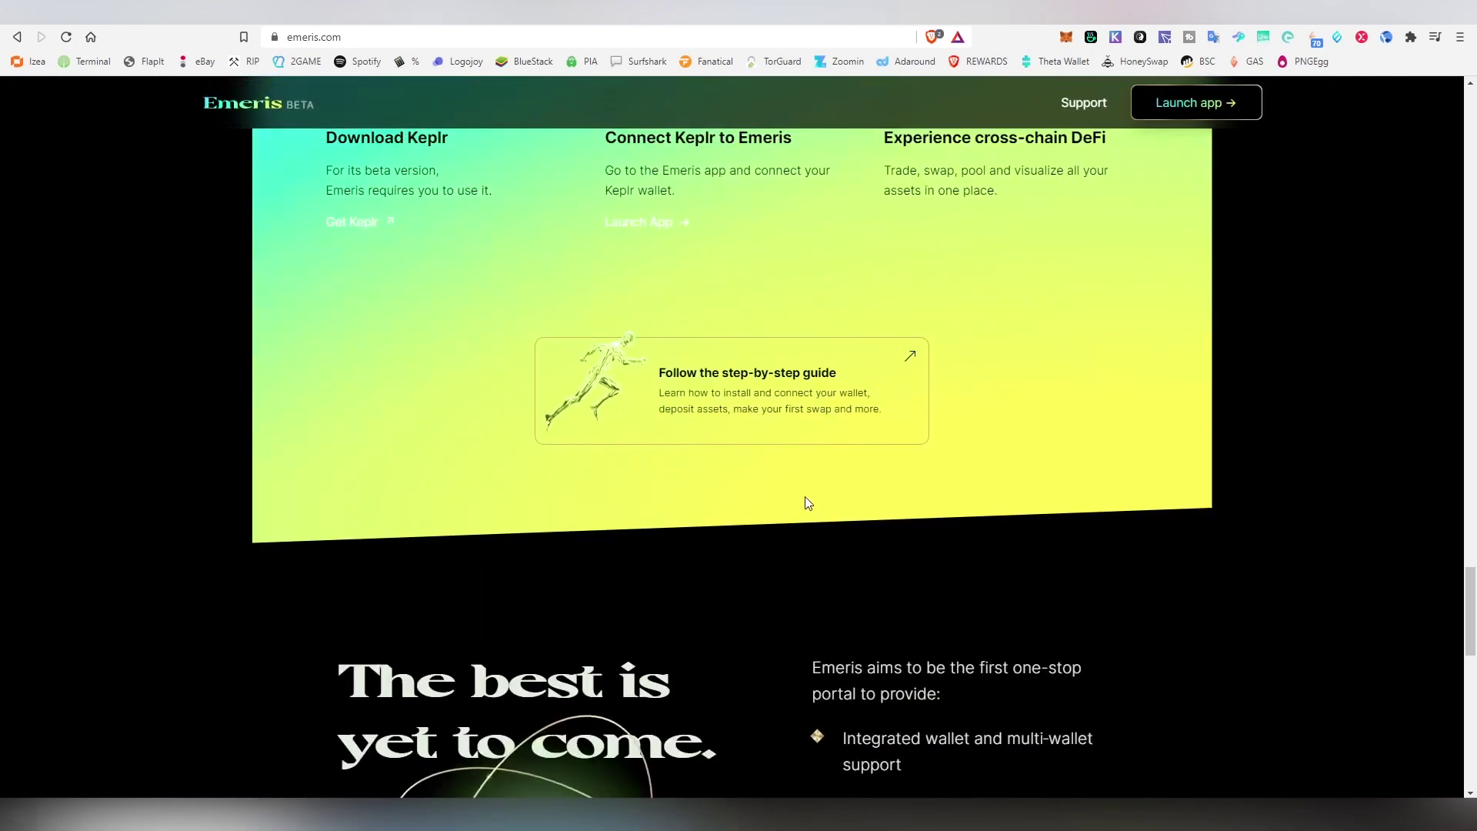
{"action": "scroll", "coordinate": [805, 498], "scroll_direction": "up", "scroll_amount": 3}
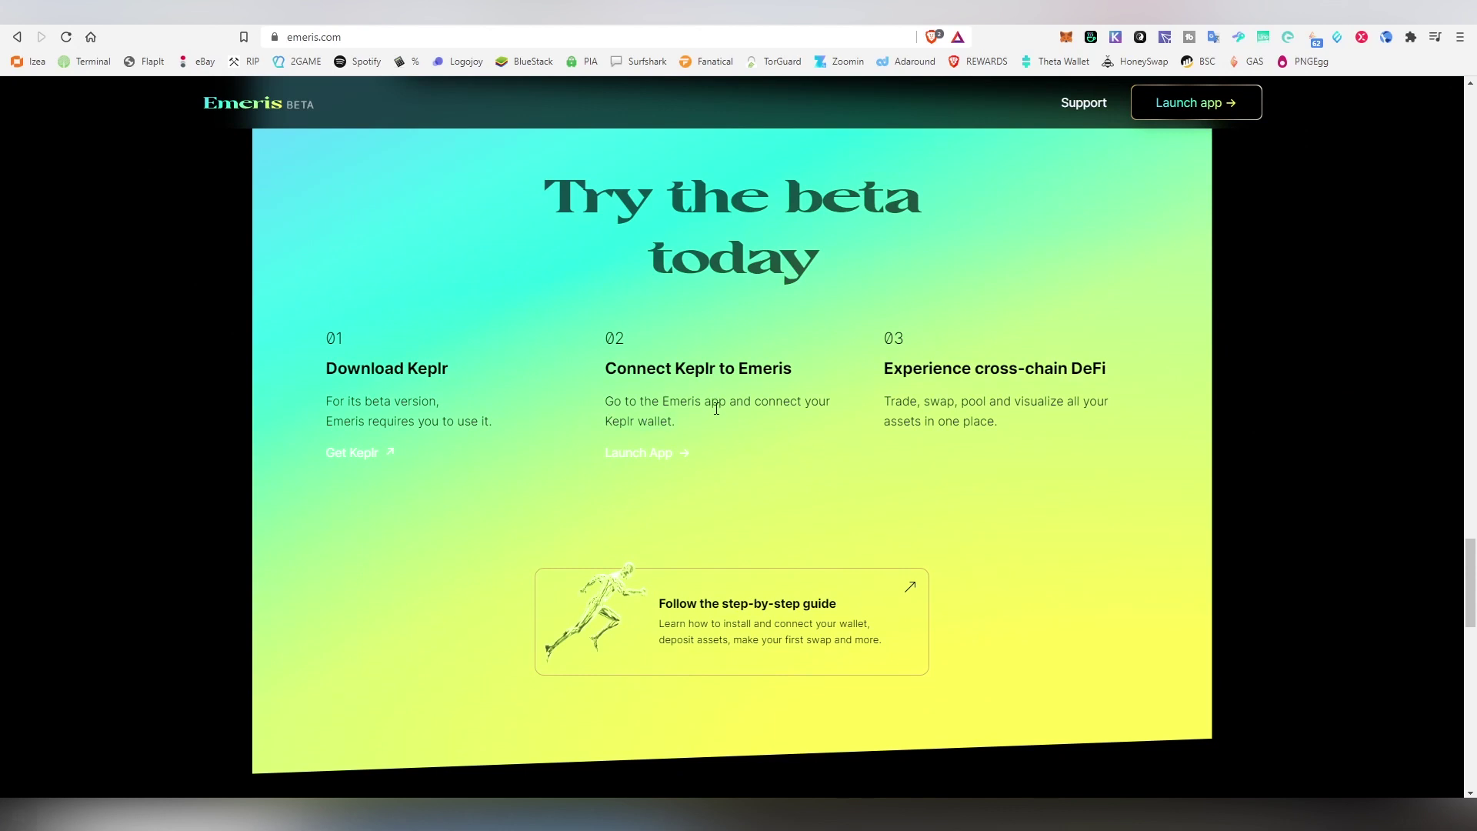
{"action": "scroll", "coordinate": [721, 417], "scroll_direction": "down", "scroll_amount": 9}
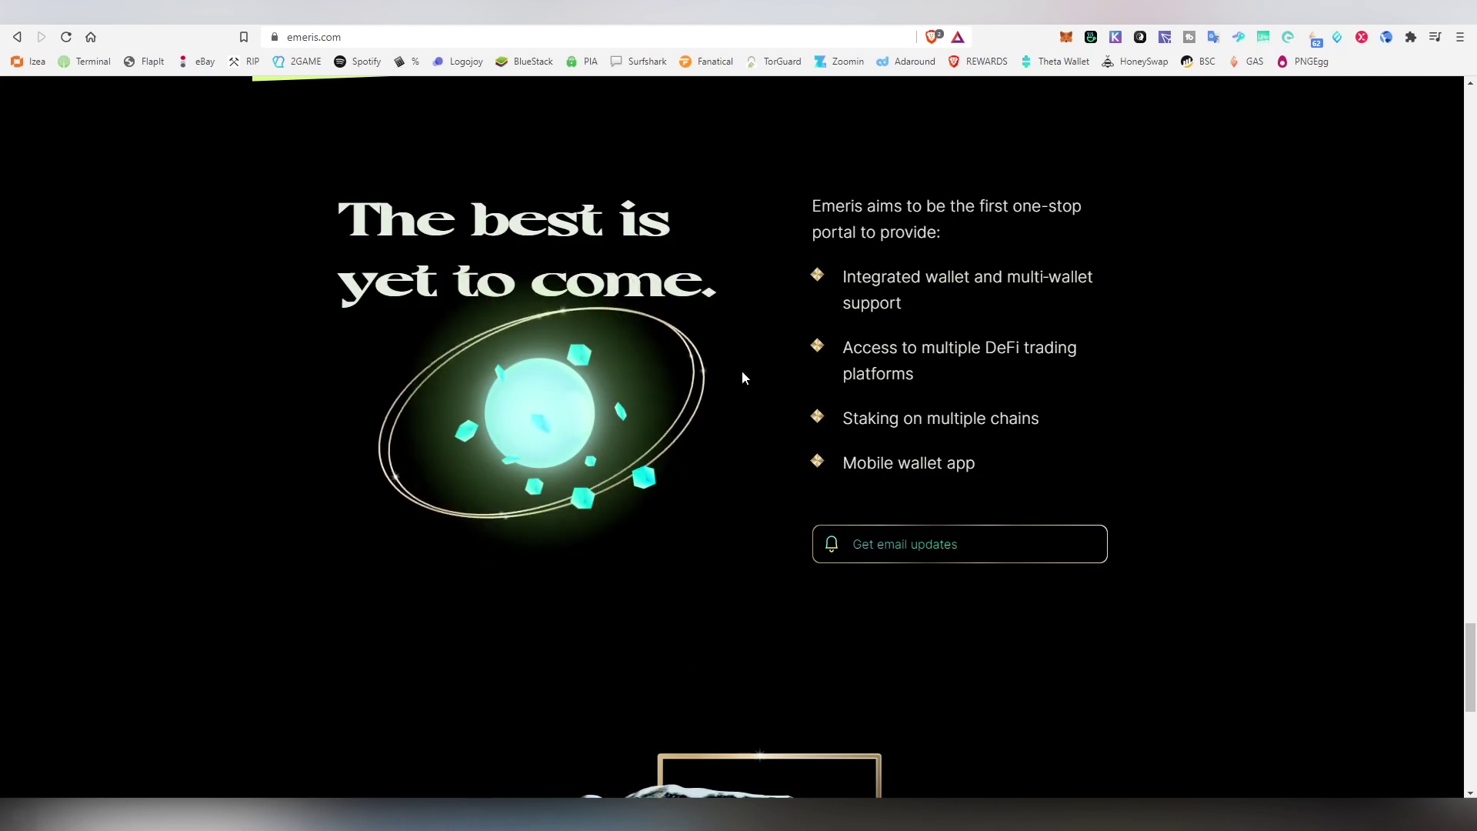
{"action": "scroll", "coordinate": [740, 371], "scroll_direction": "down", "scroll_amount": 3}
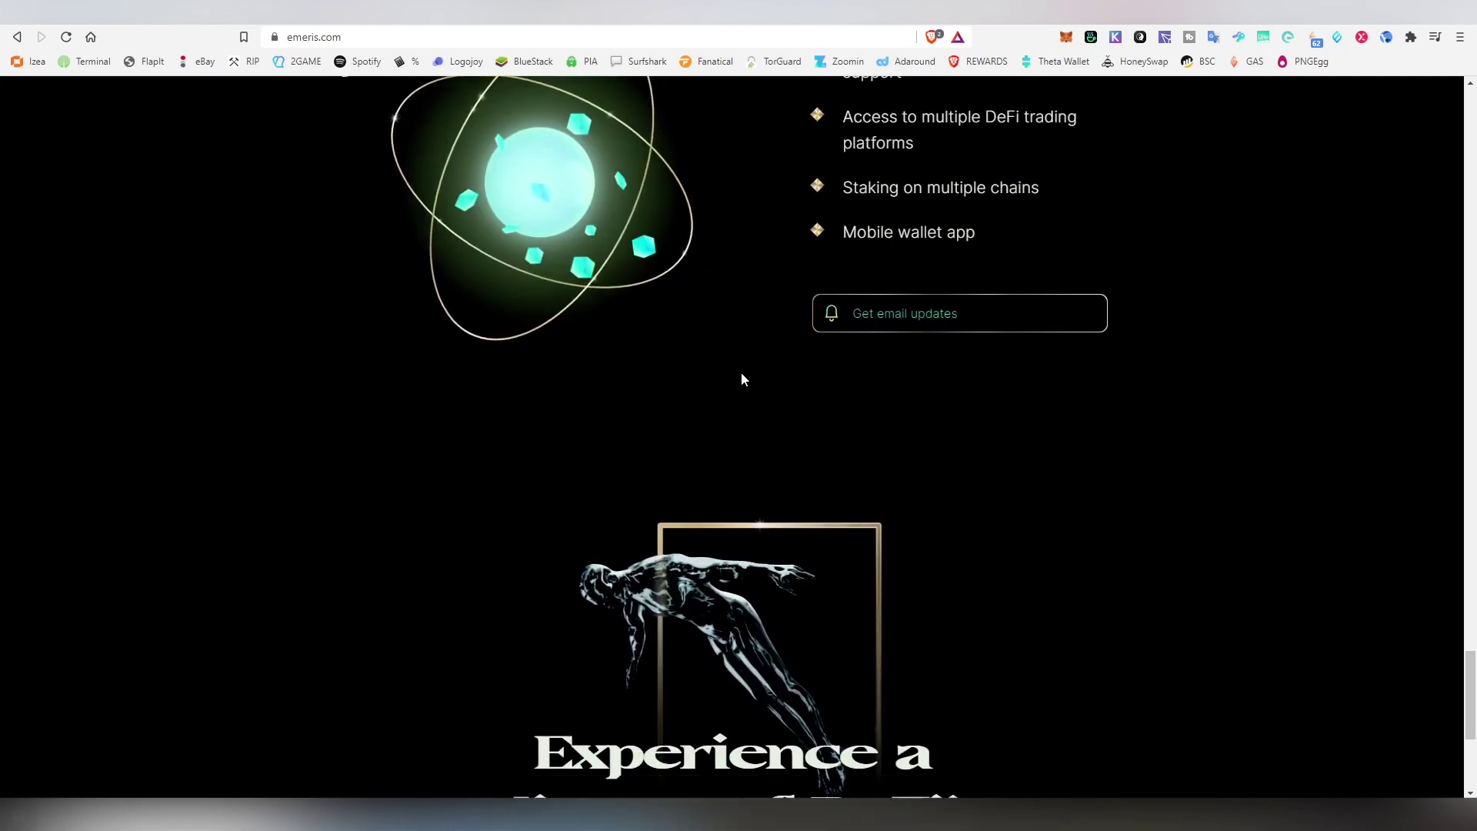
{"action": "scroll", "coordinate": [741, 372], "scroll_direction": "down", "scroll_amount": 3}
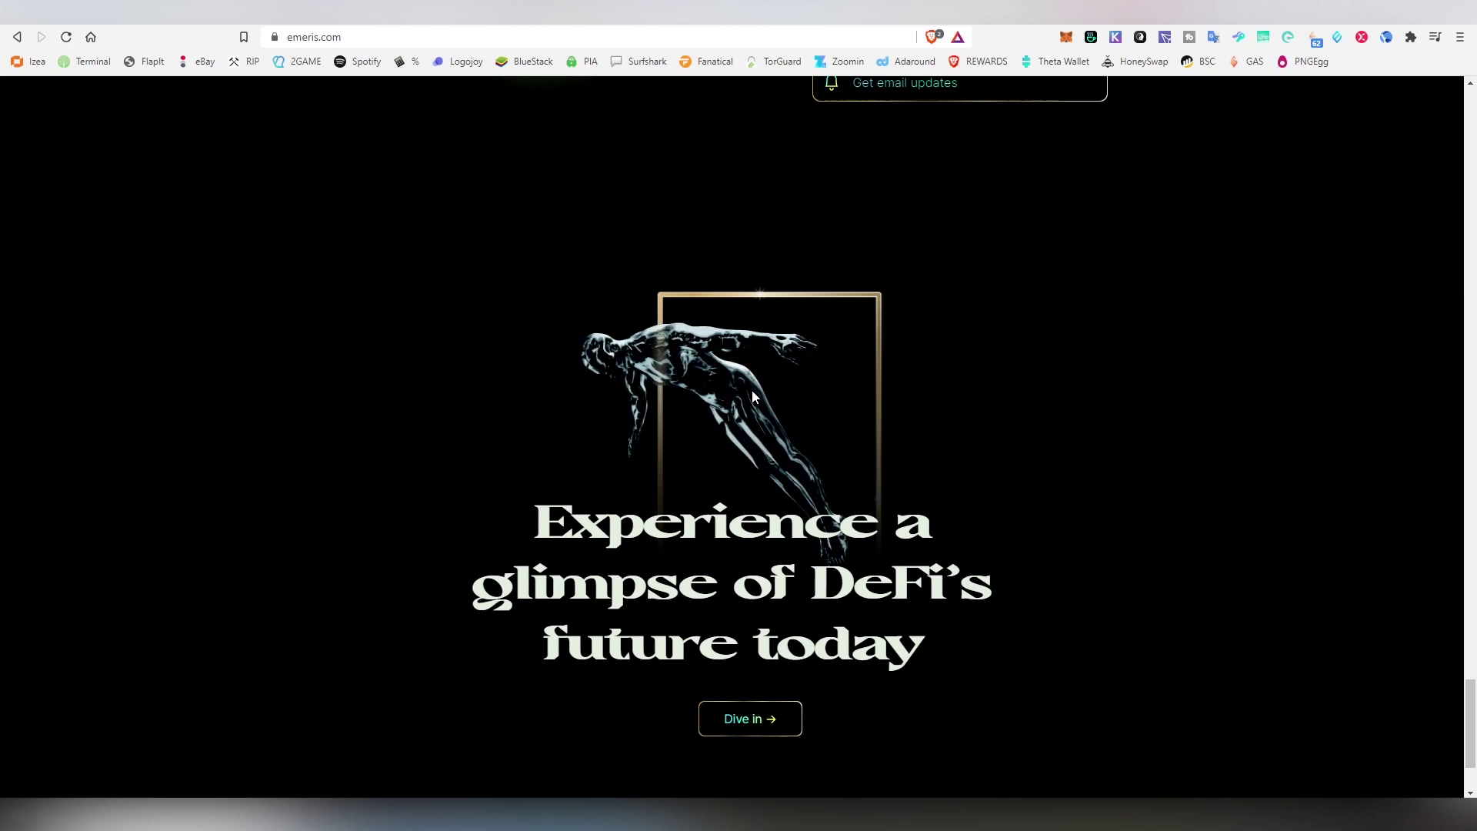
{"action": "scroll", "coordinate": [797, 376], "scroll_direction": "down", "scroll_amount": 2}
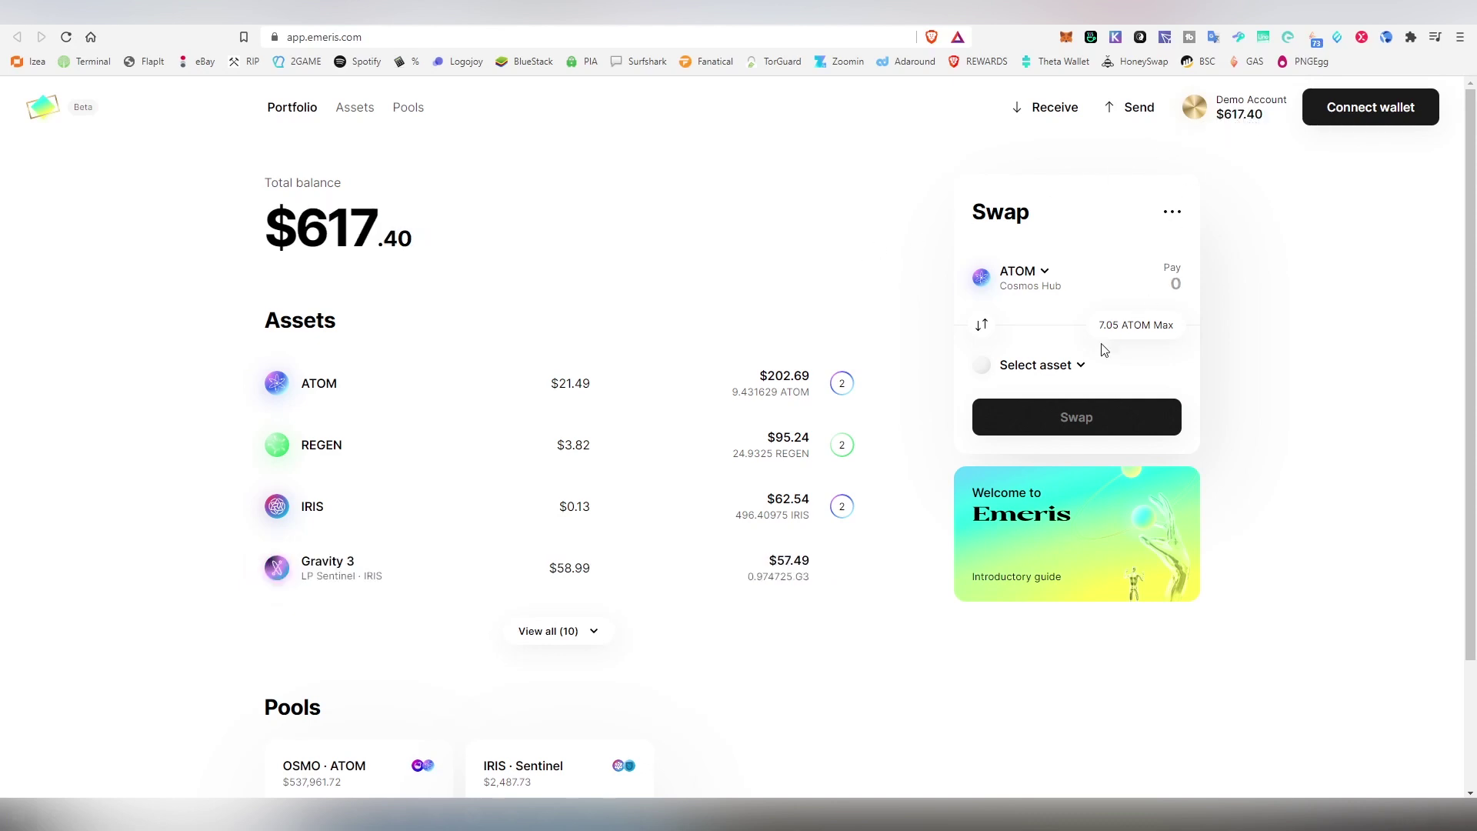
Step: Set up a swap paying 1 ATOM to receive Persistence
{"action": "left_click", "coordinate": [1075, 367]}
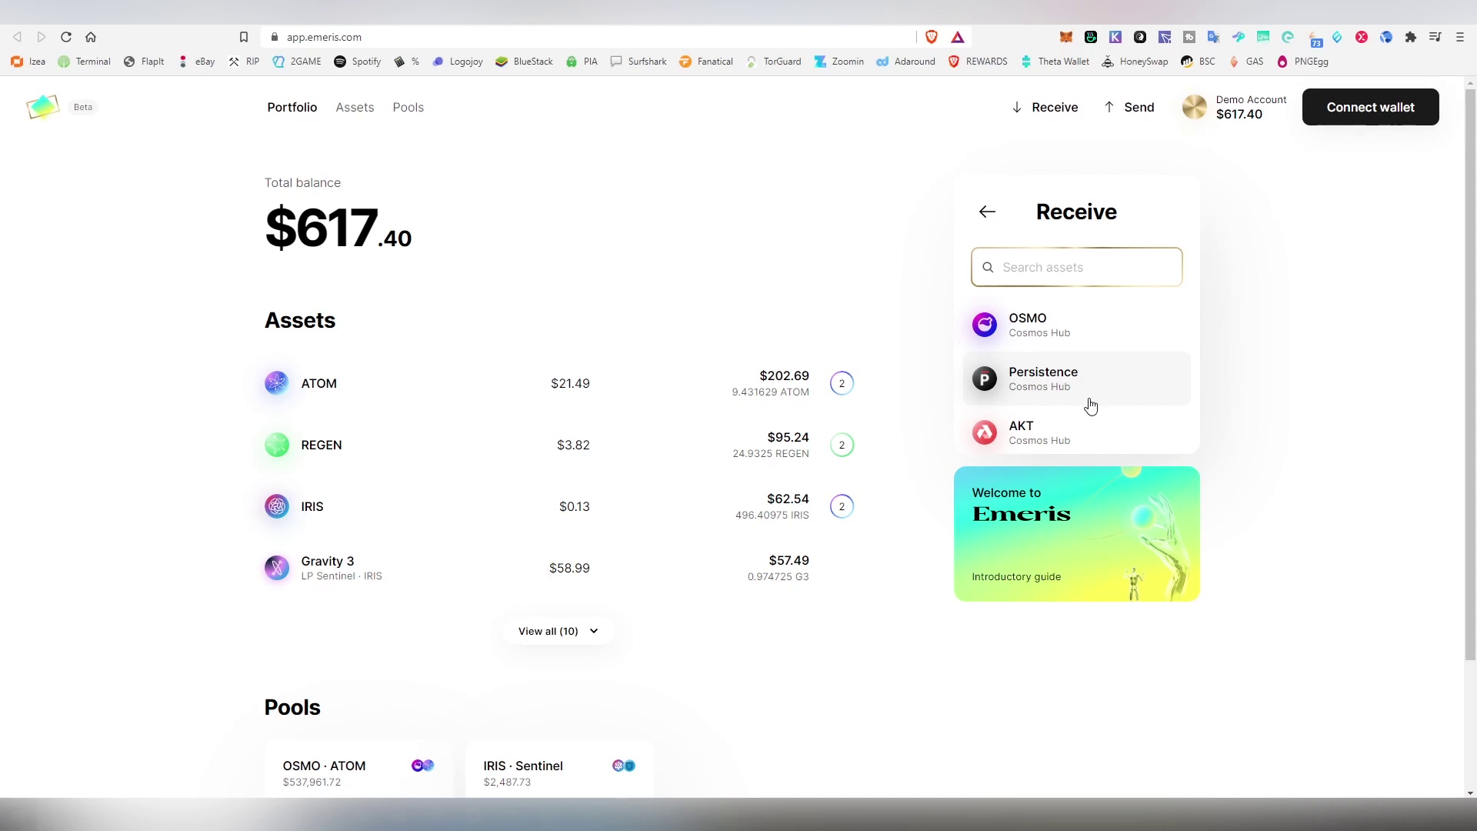
{"action": "left_click", "coordinate": [1086, 396]}
{"action": "left_click", "coordinate": [1139, 277]}
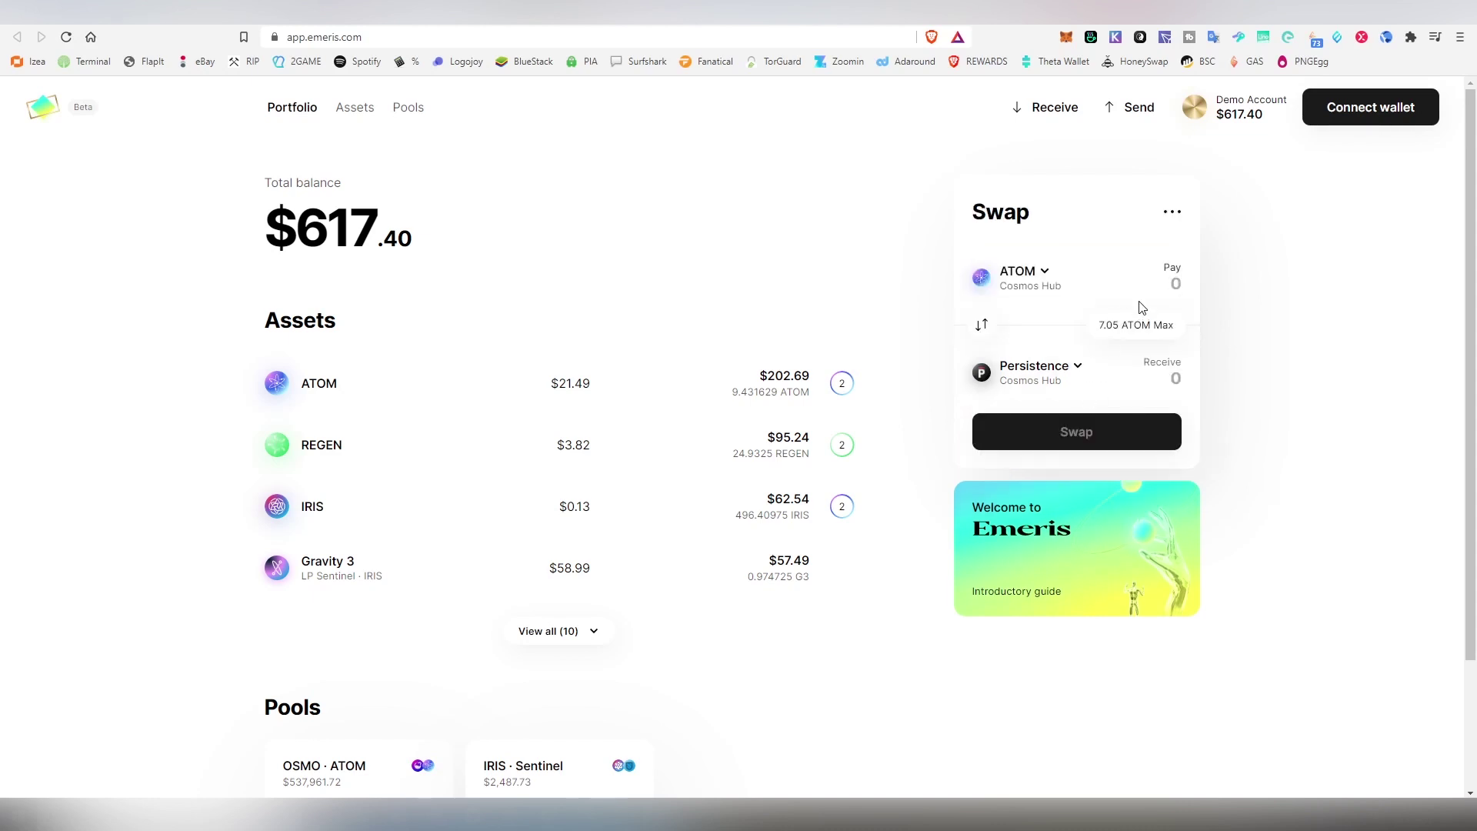
{"action": "type", "text": "1"}
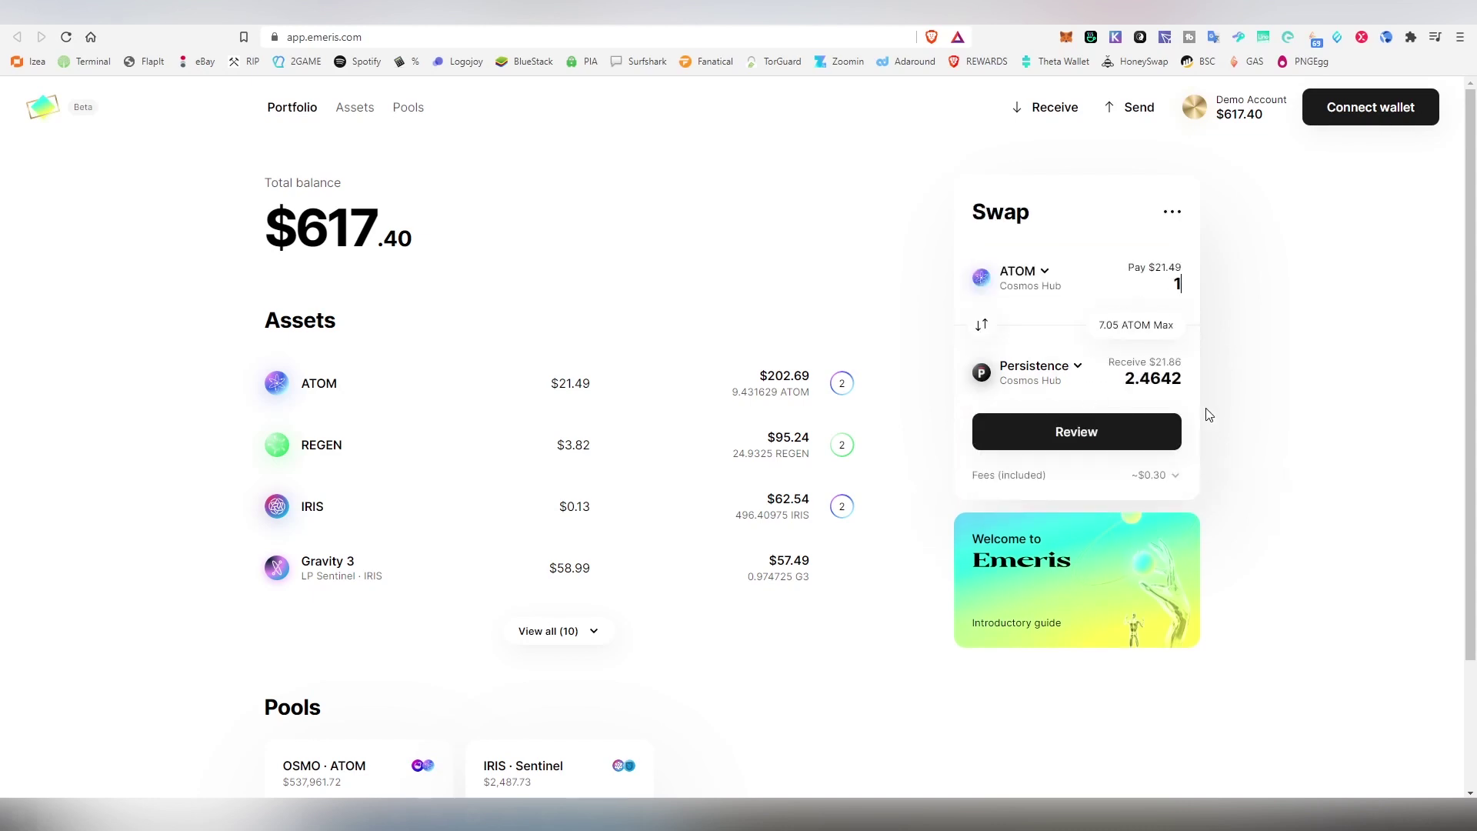
Step: Review the swap details, checking the 2.4642 Persistence estimate and swap fees
{"action": "left_click", "coordinate": [1097, 446]}
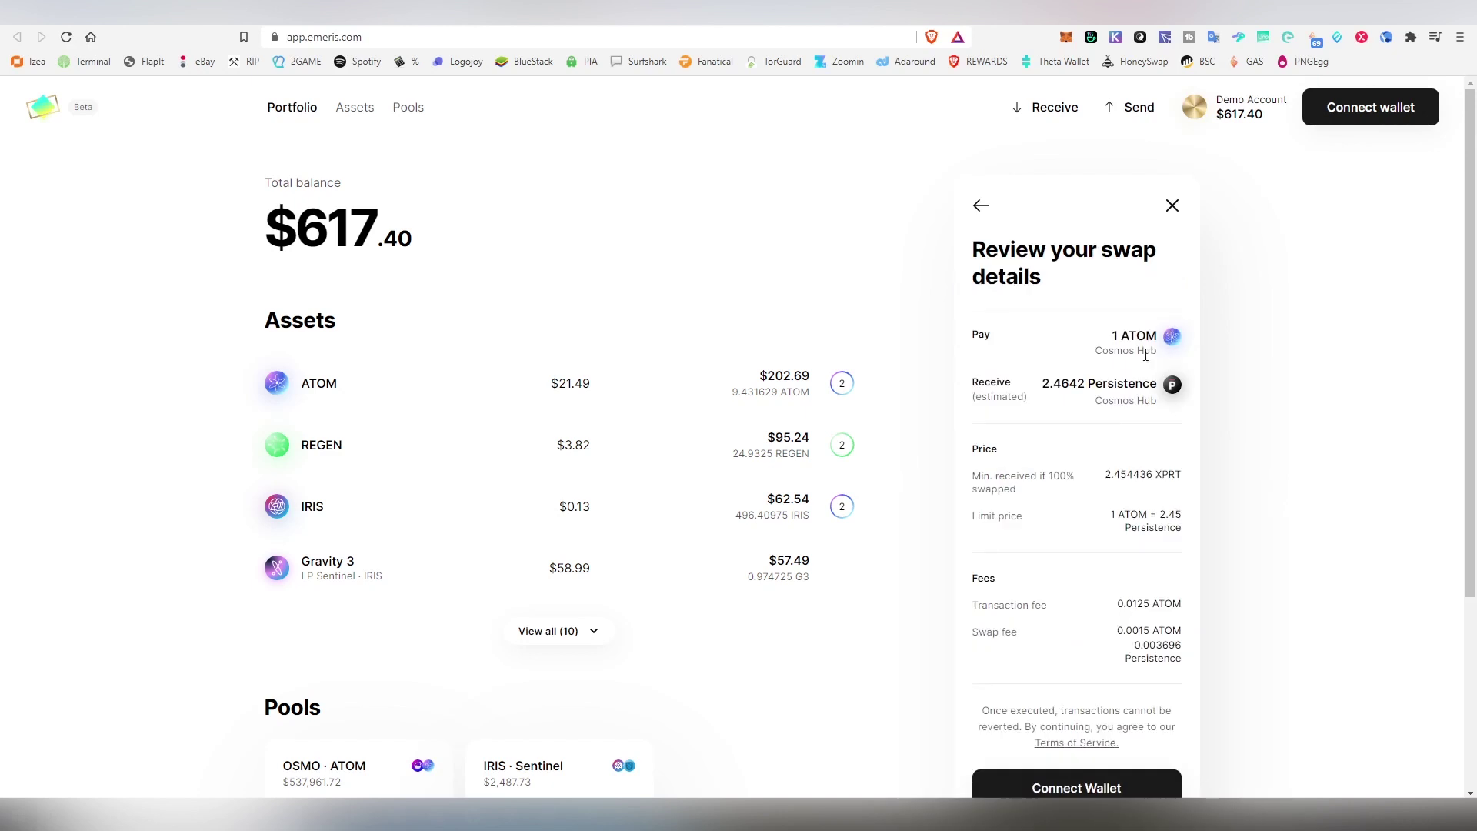
{"action": "scroll", "coordinate": [1115, 397], "scroll_direction": "down", "scroll_amount": 3}
{"action": "scroll", "coordinate": [1130, 462], "scroll_direction": "up", "scroll_amount": 3}
{"action": "left_click_drag", "start_coordinate": [1119, 640], "coordinate": [1181, 663]}
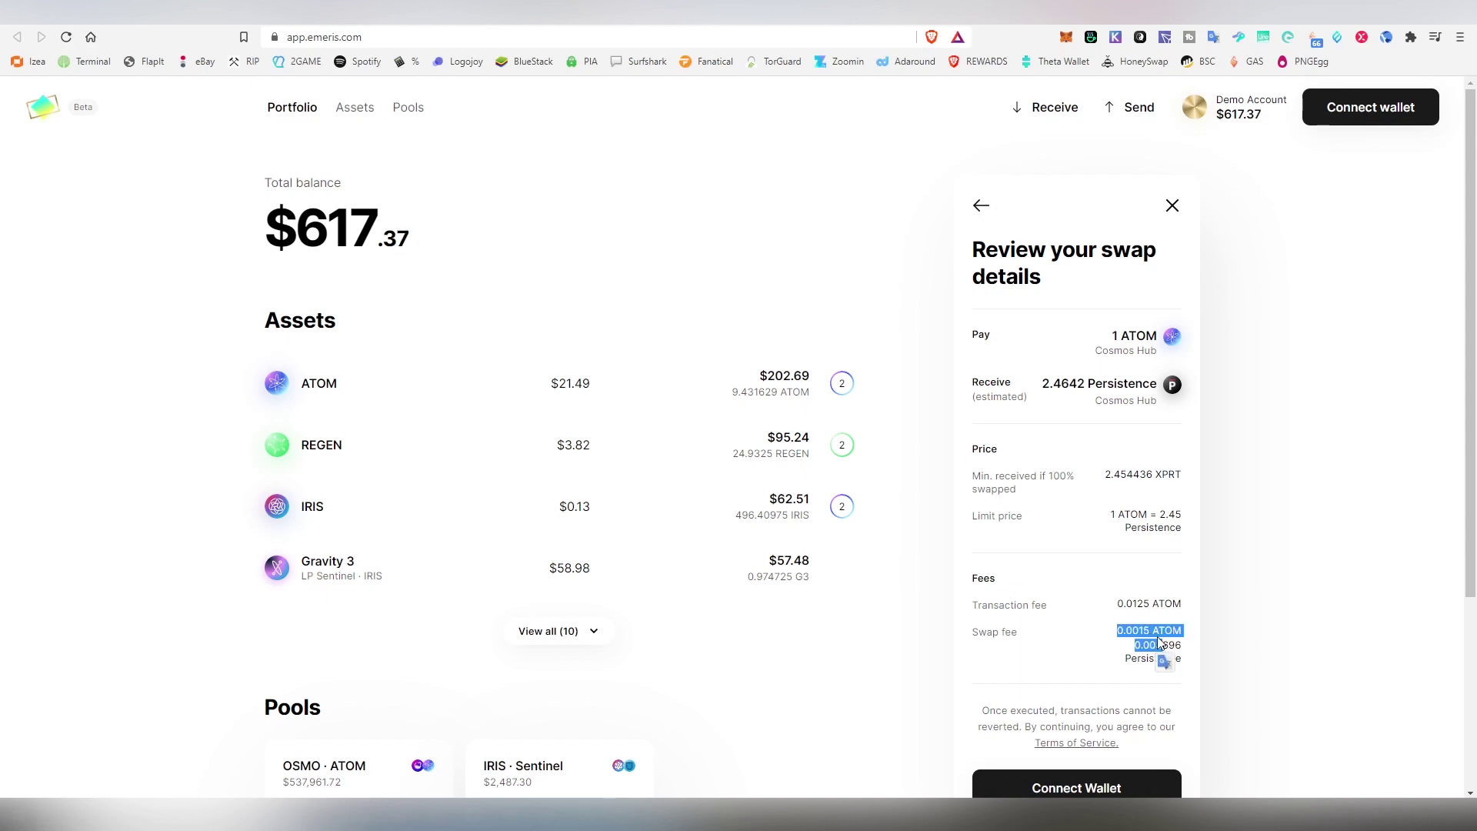
{"action": "left_click", "coordinate": [1123, 620]}
{"action": "scroll", "coordinate": [1185, 608], "scroll_direction": "down", "scroll_amount": 3}
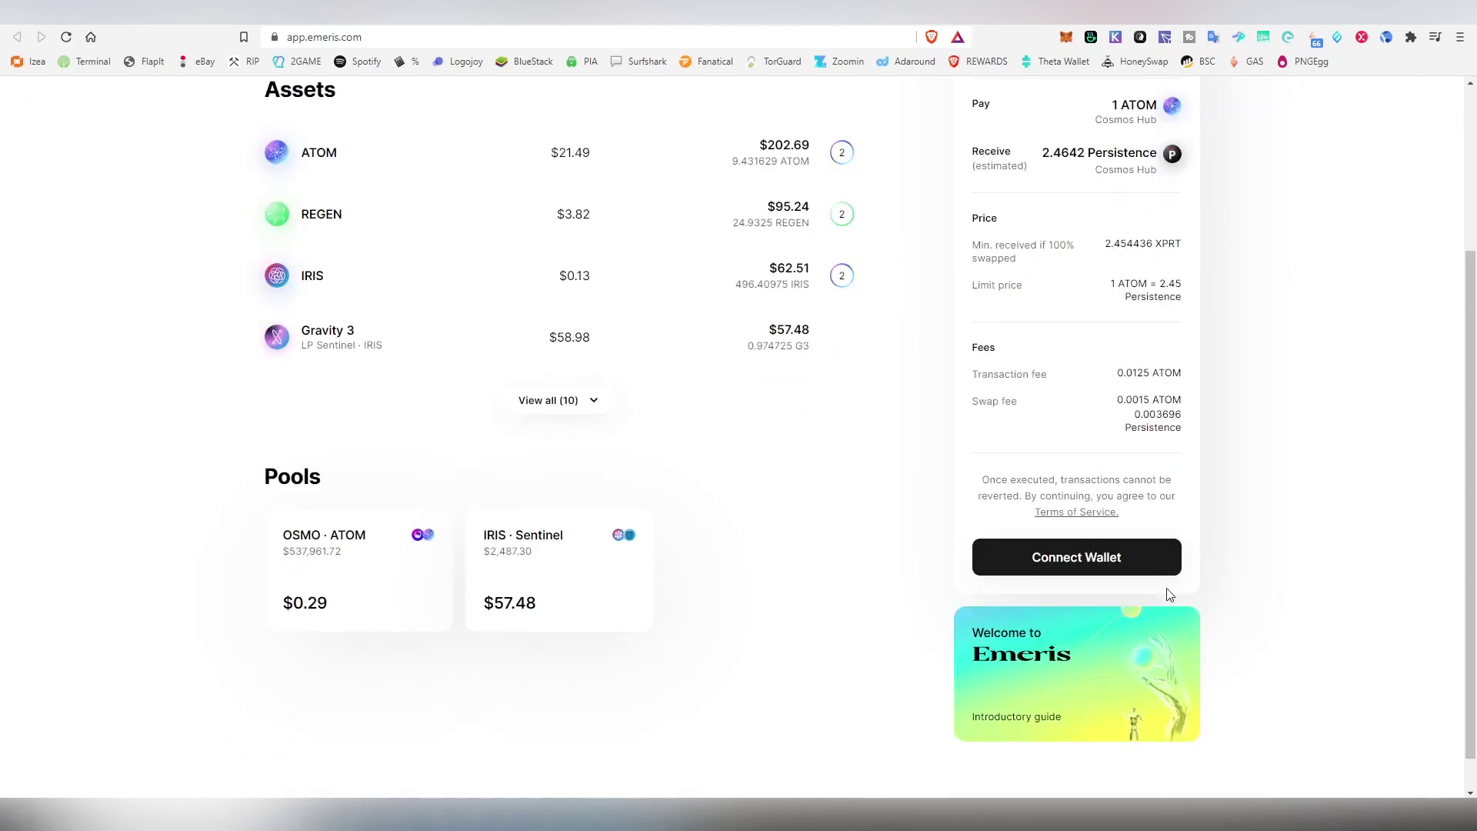
Step: Connect the Keplr wallet and expand the portfolio's full list of seven assets
{"action": "left_click", "coordinate": [1137, 573]}
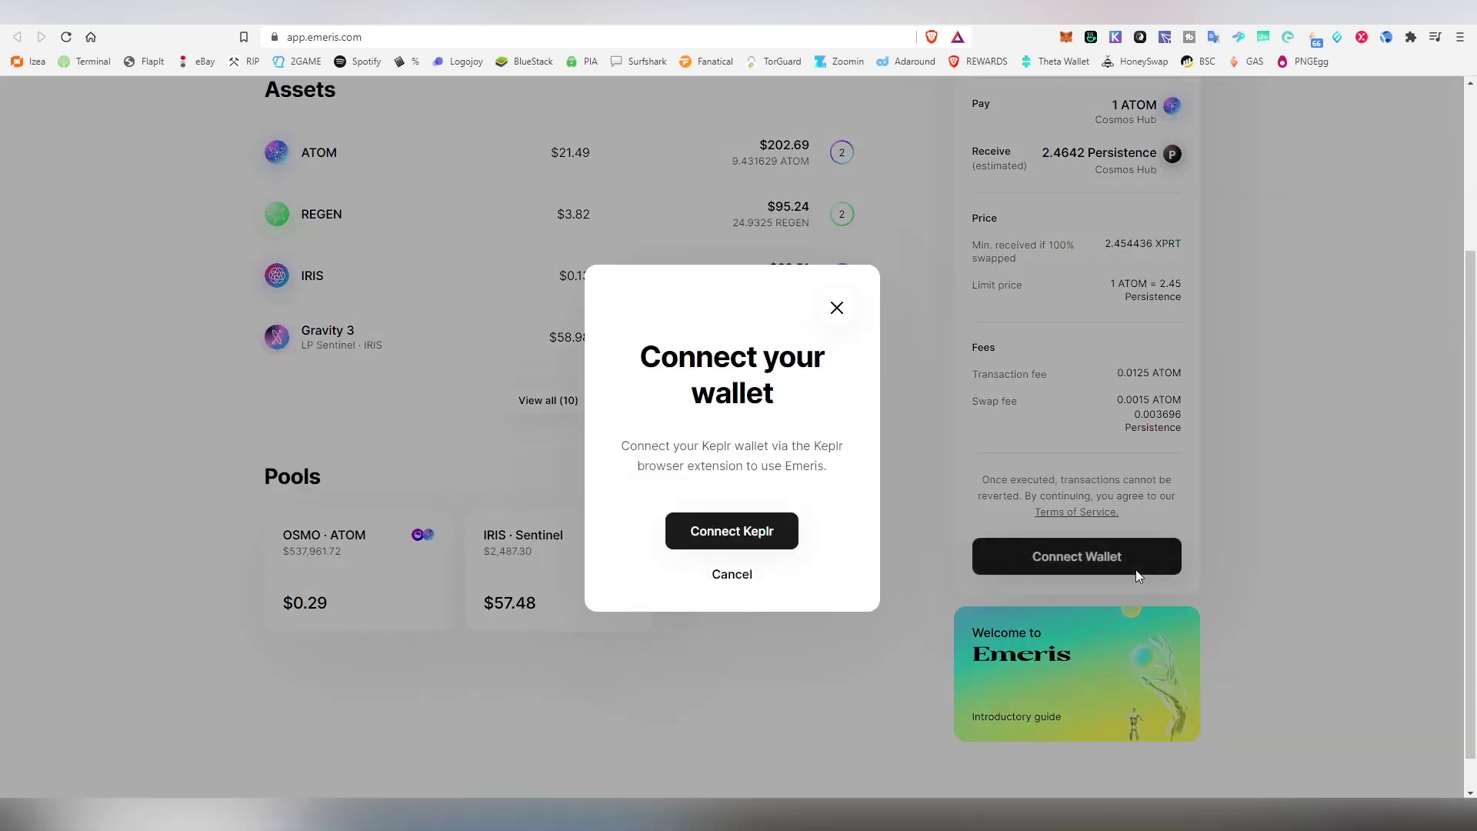
{"action": "left_click", "coordinate": [778, 551]}
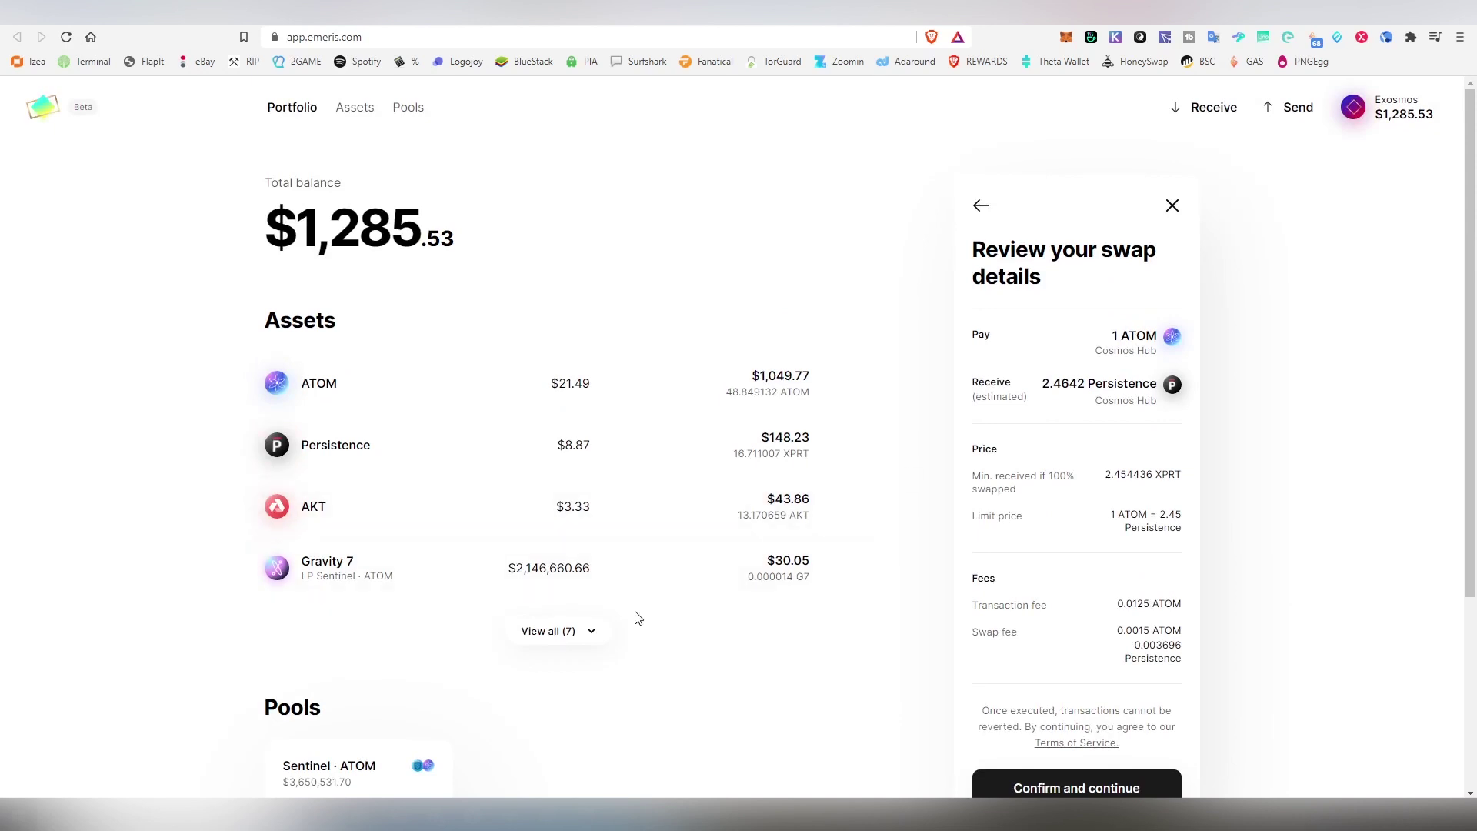
{"action": "left_click", "coordinate": [589, 632]}
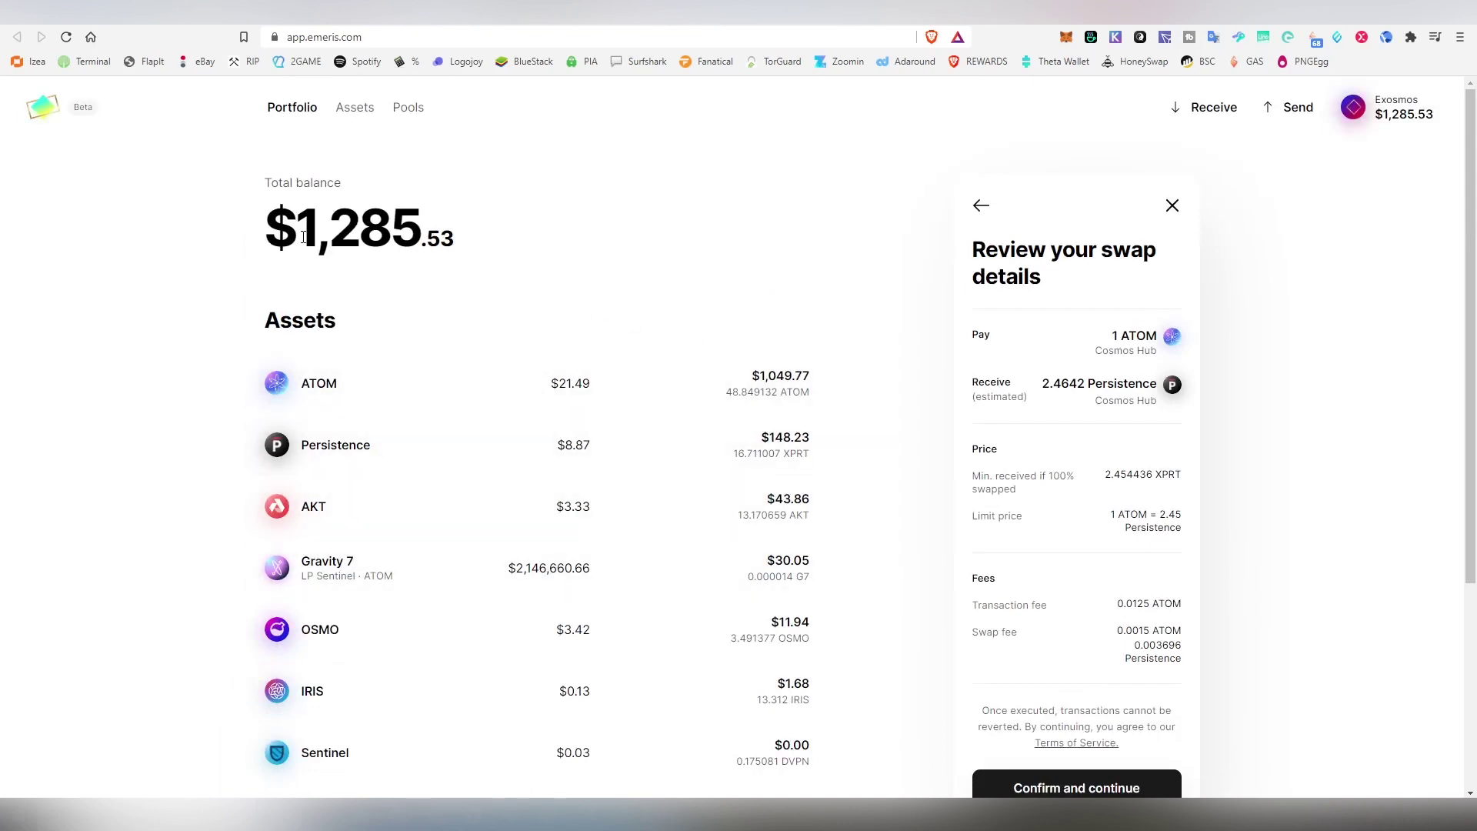
{"action": "scroll", "coordinate": [630, 230], "scroll_direction": "down", "scroll_amount": 3}
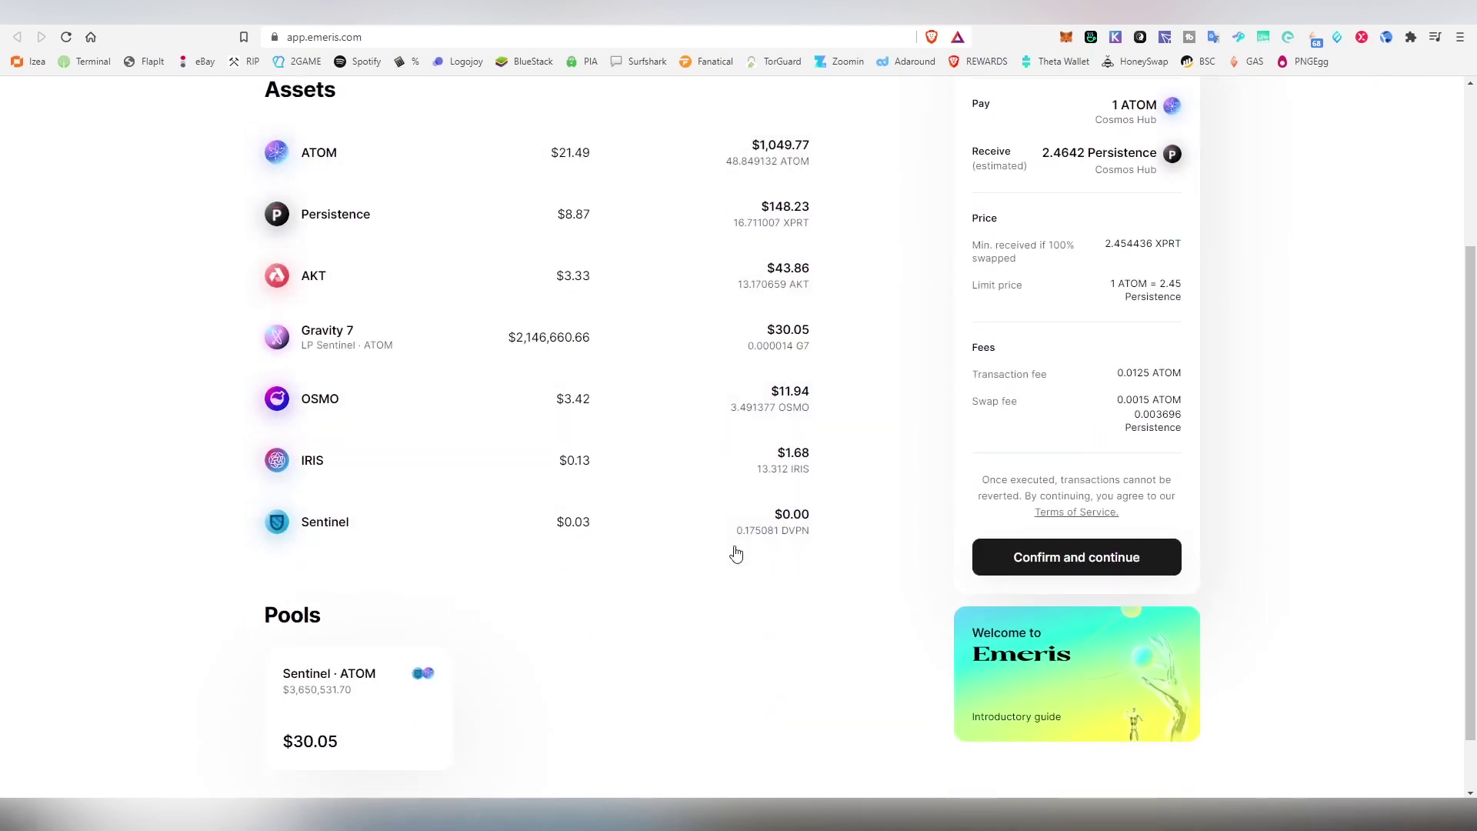
{"action": "scroll", "coordinate": [885, 400], "scroll_direction": "up", "scroll_amount": 3}
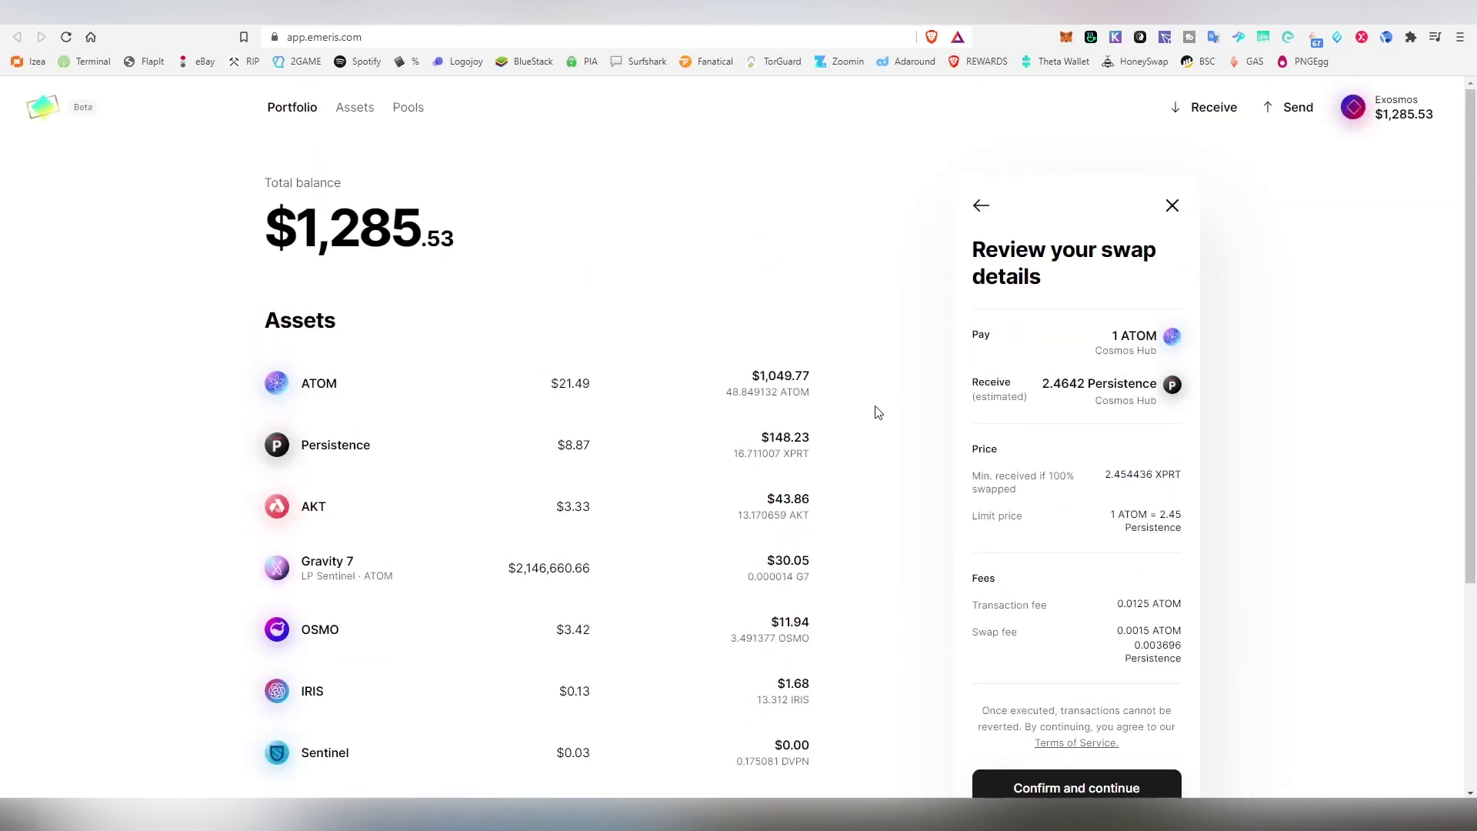
Step: Open the Keplr wallet and browse its chain list, staying on Cosmos
{"action": "left_click", "coordinate": [1112, 40]}
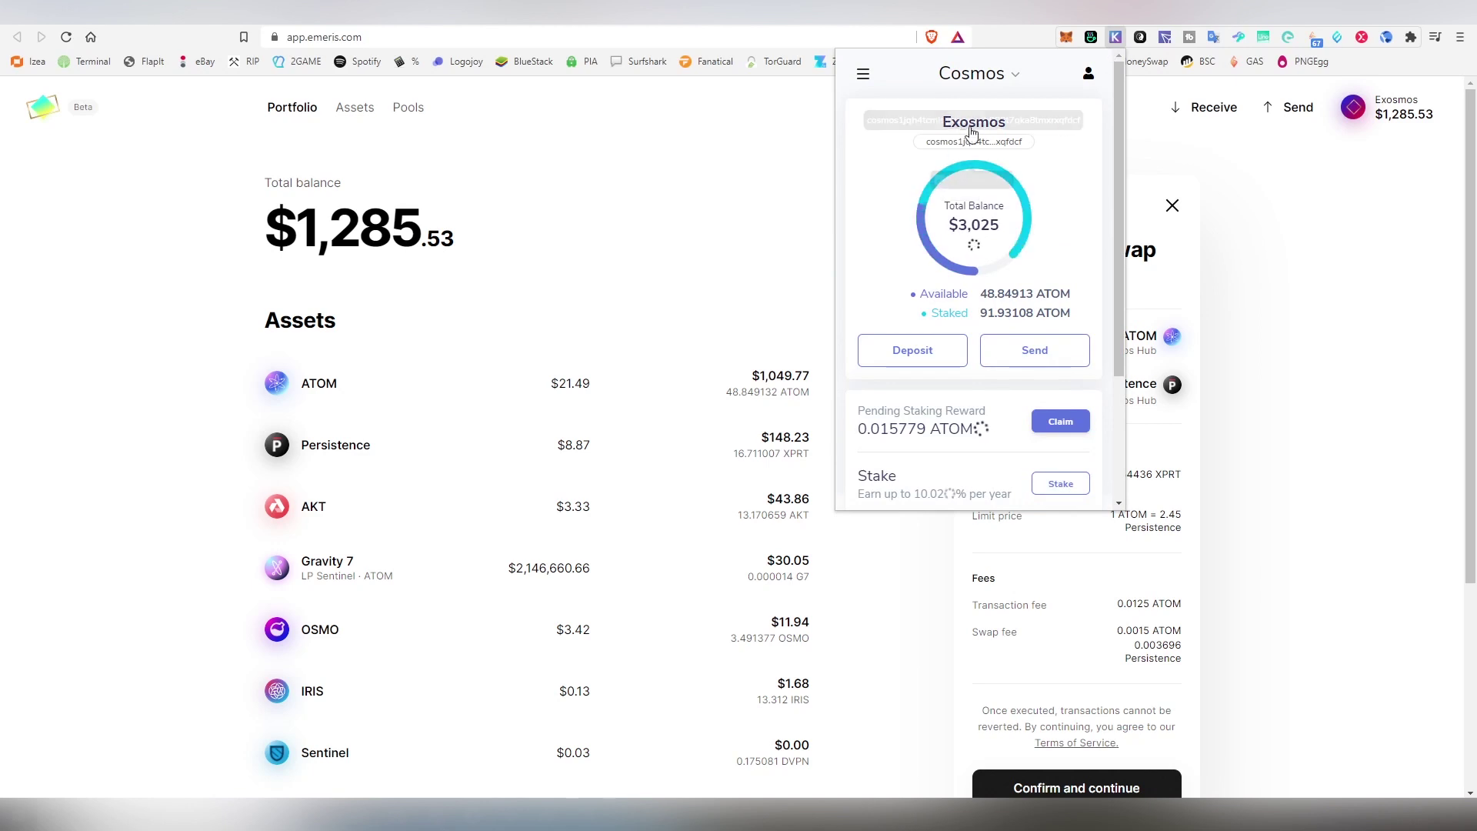
{"action": "left_click", "coordinate": [1014, 77]}
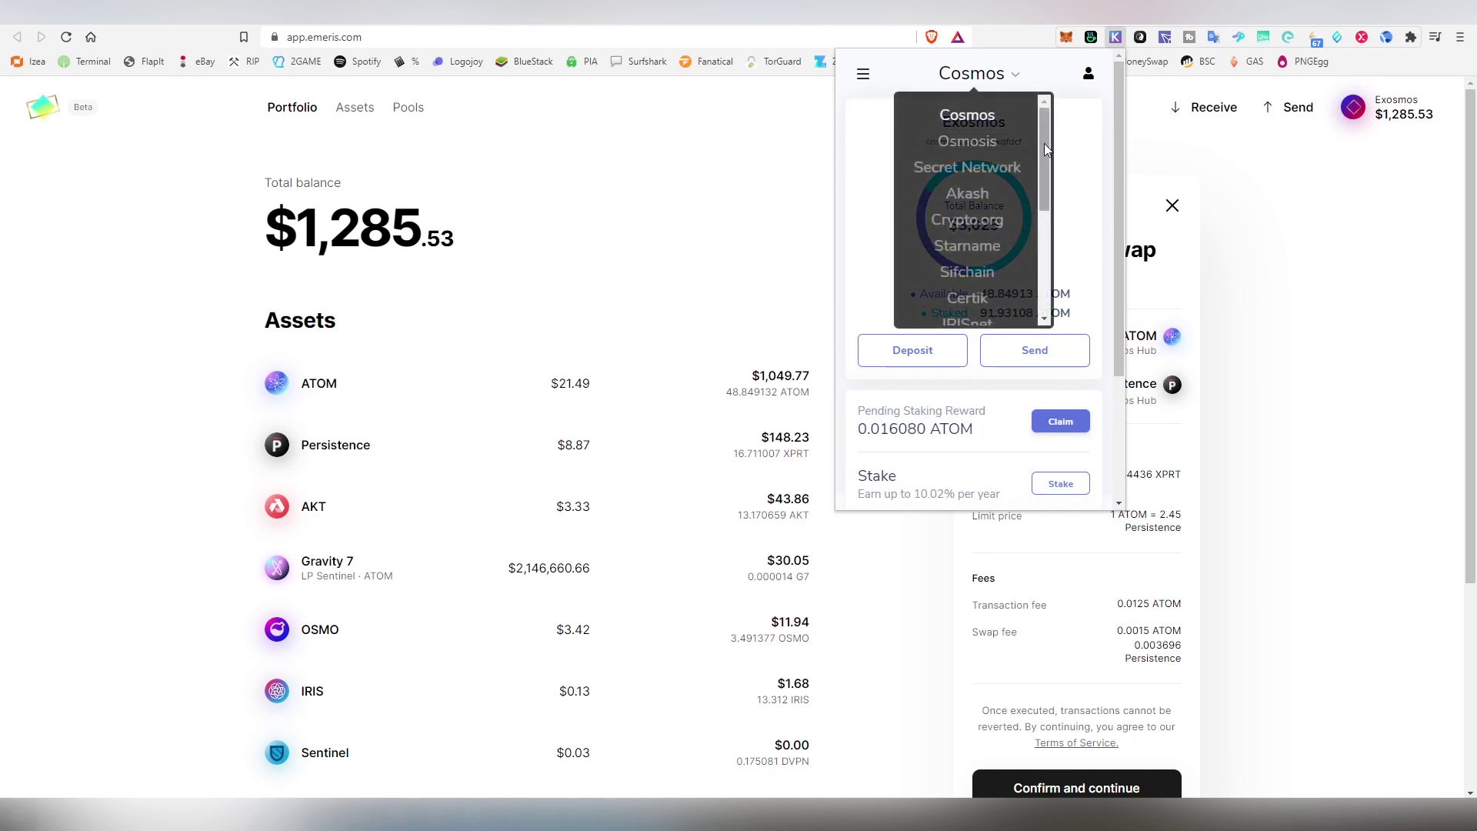
{"action": "scroll", "coordinate": [998, 206], "scroll_direction": "down", "scroll_amount": 6}
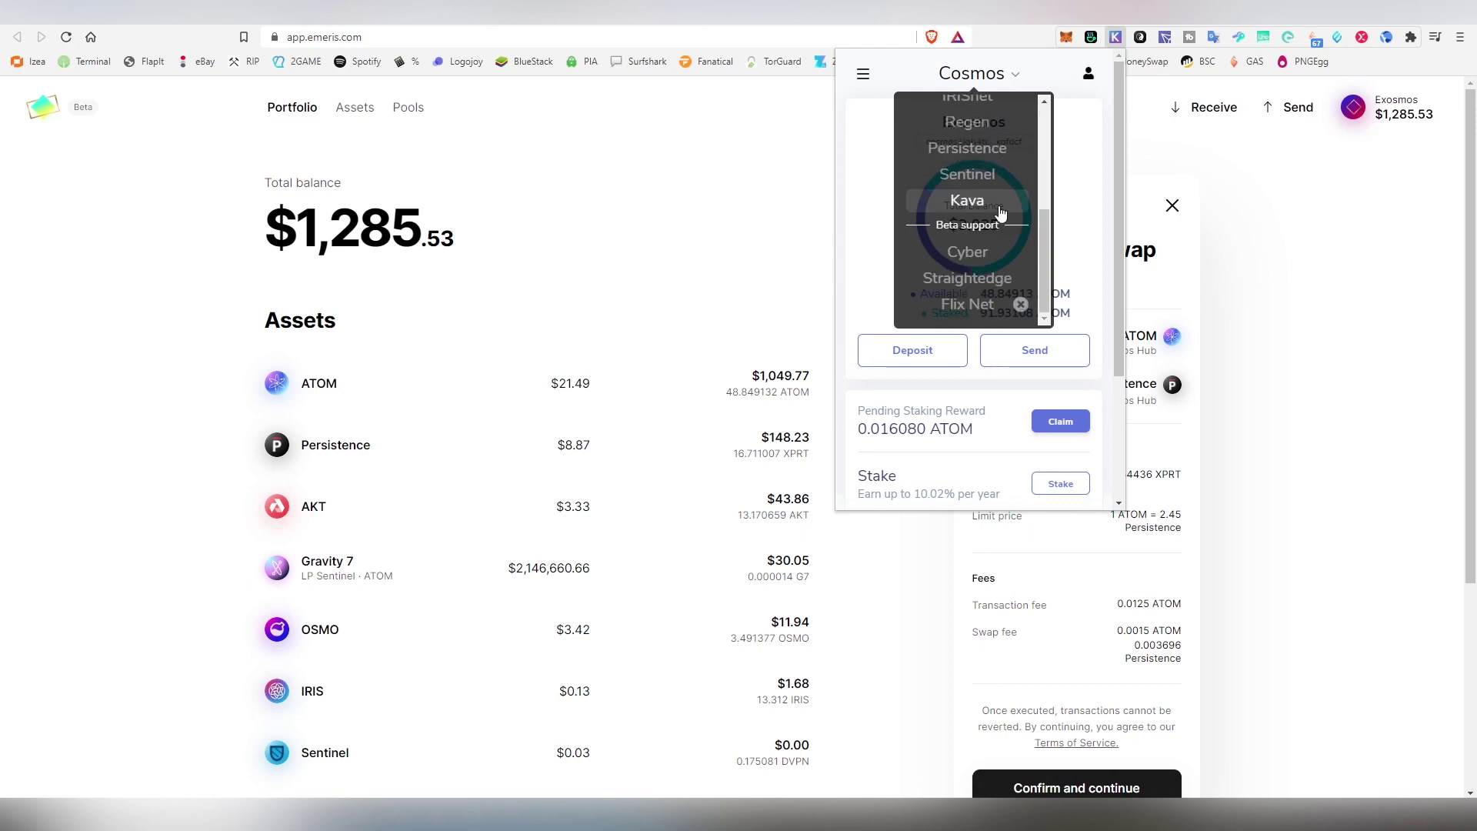
{"action": "scroll", "coordinate": [999, 224], "scroll_direction": "up", "scroll_amount": 3}
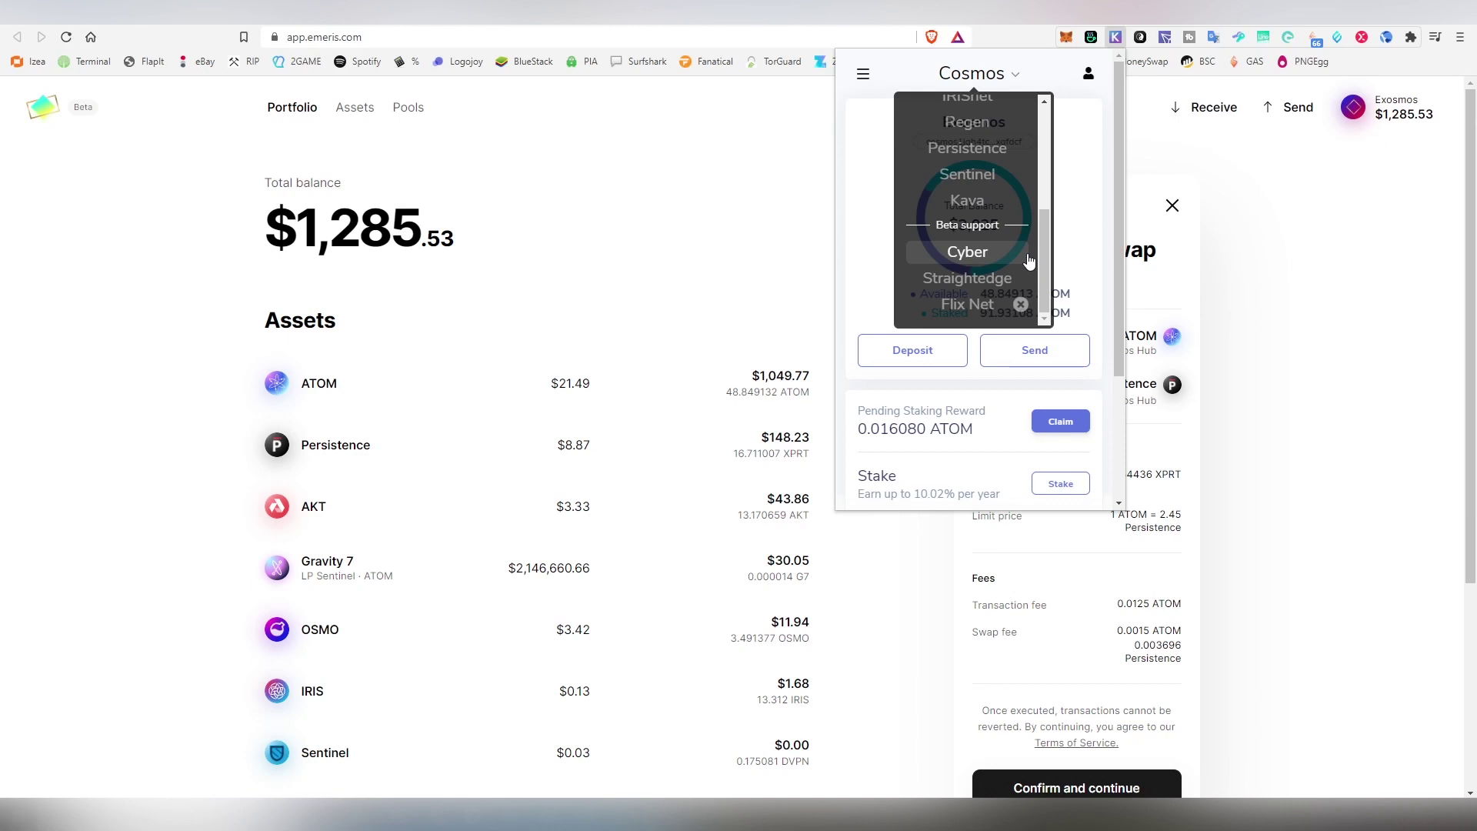
{"action": "scroll", "coordinate": [975, 286], "scroll_direction": "up", "scroll_amount": 5}
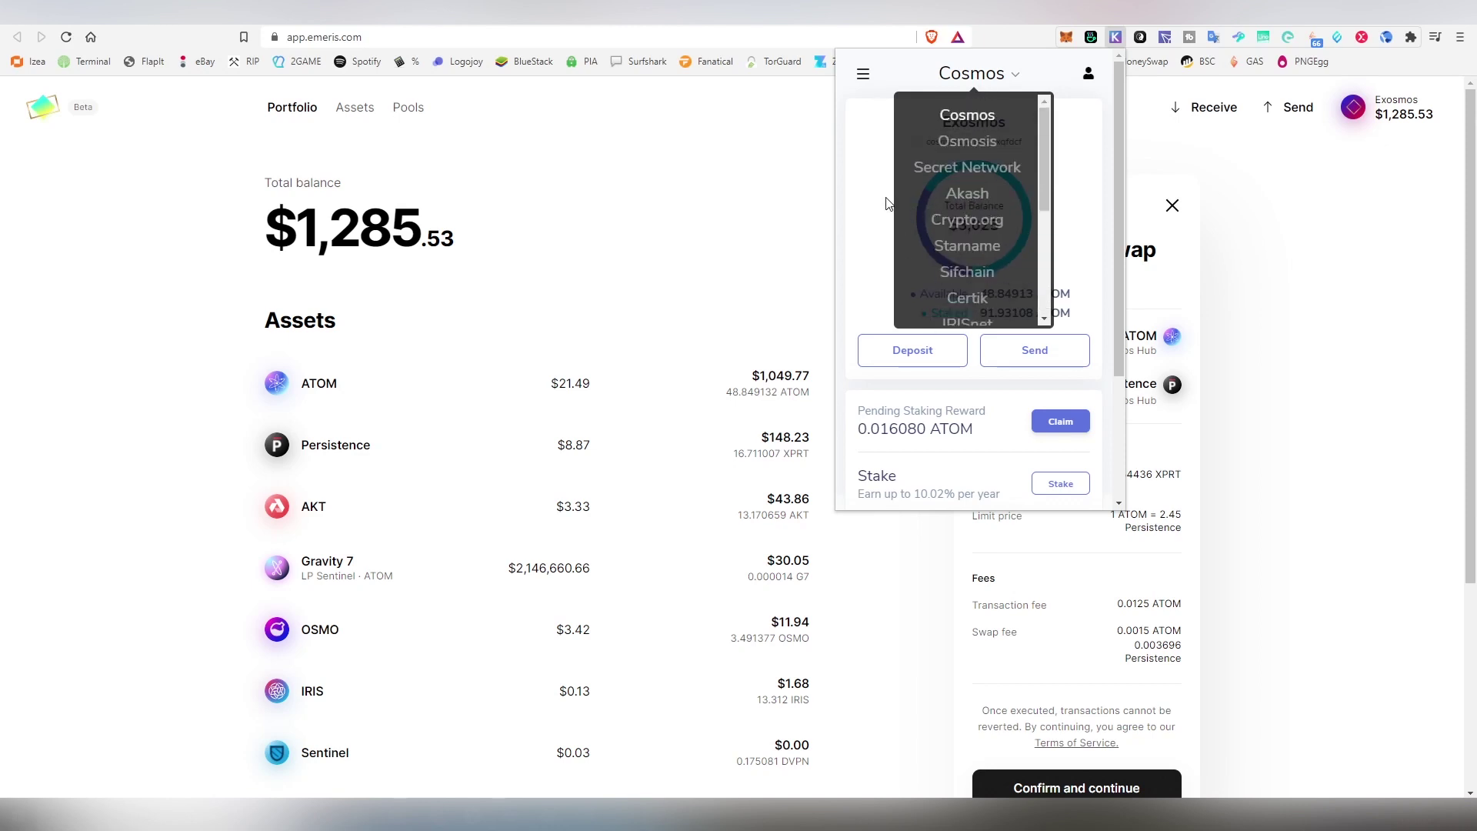
{"action": "left_click", "coordinate": [970, 116]}
Step: Check Keplr balances on Osmosis, Secret Network and Akash
{"action": "left_click", "coordinate": [980, 83]}
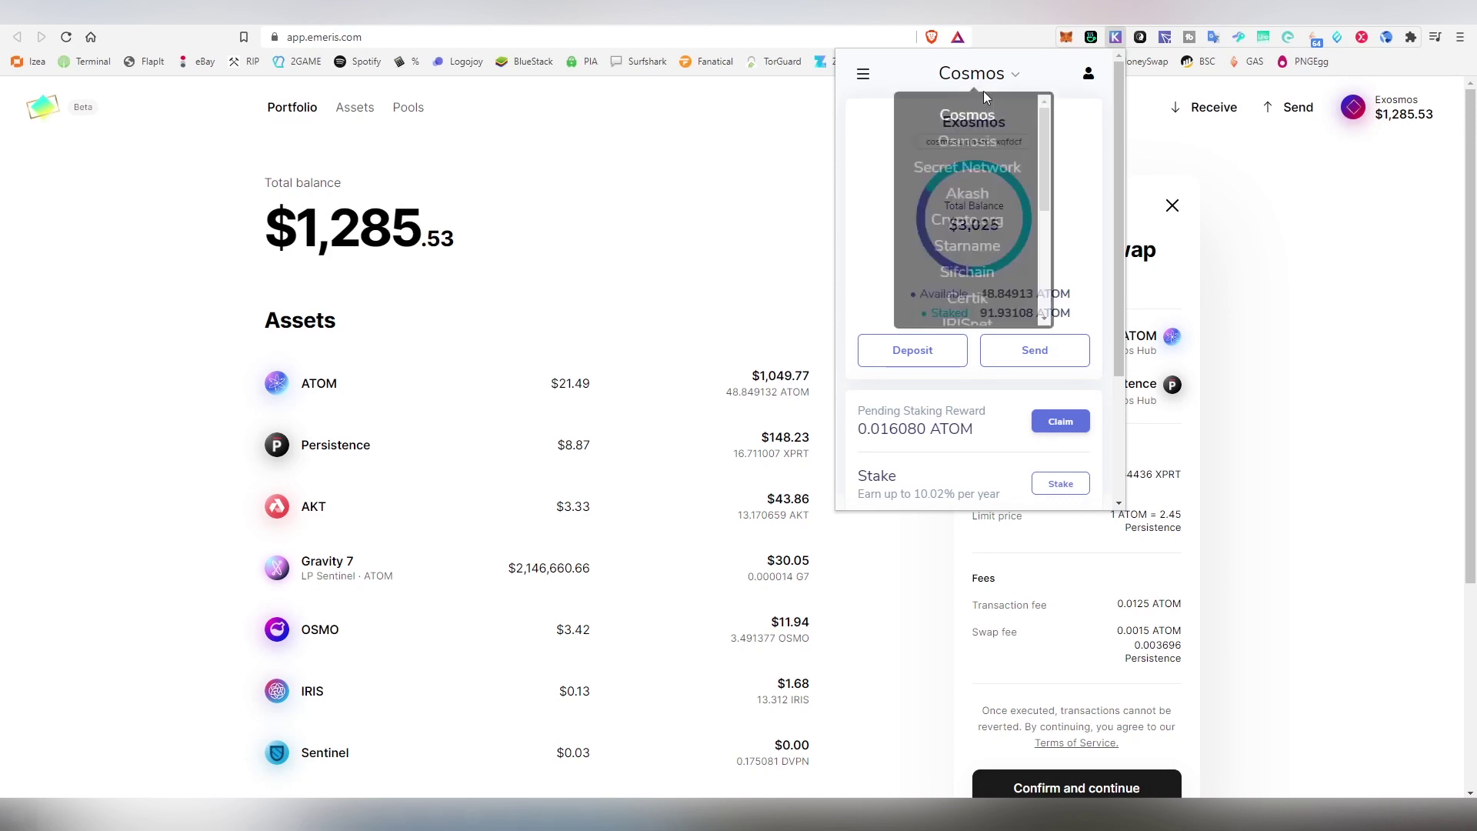
{"action": "left_click", "coordinate": [981, 145]}
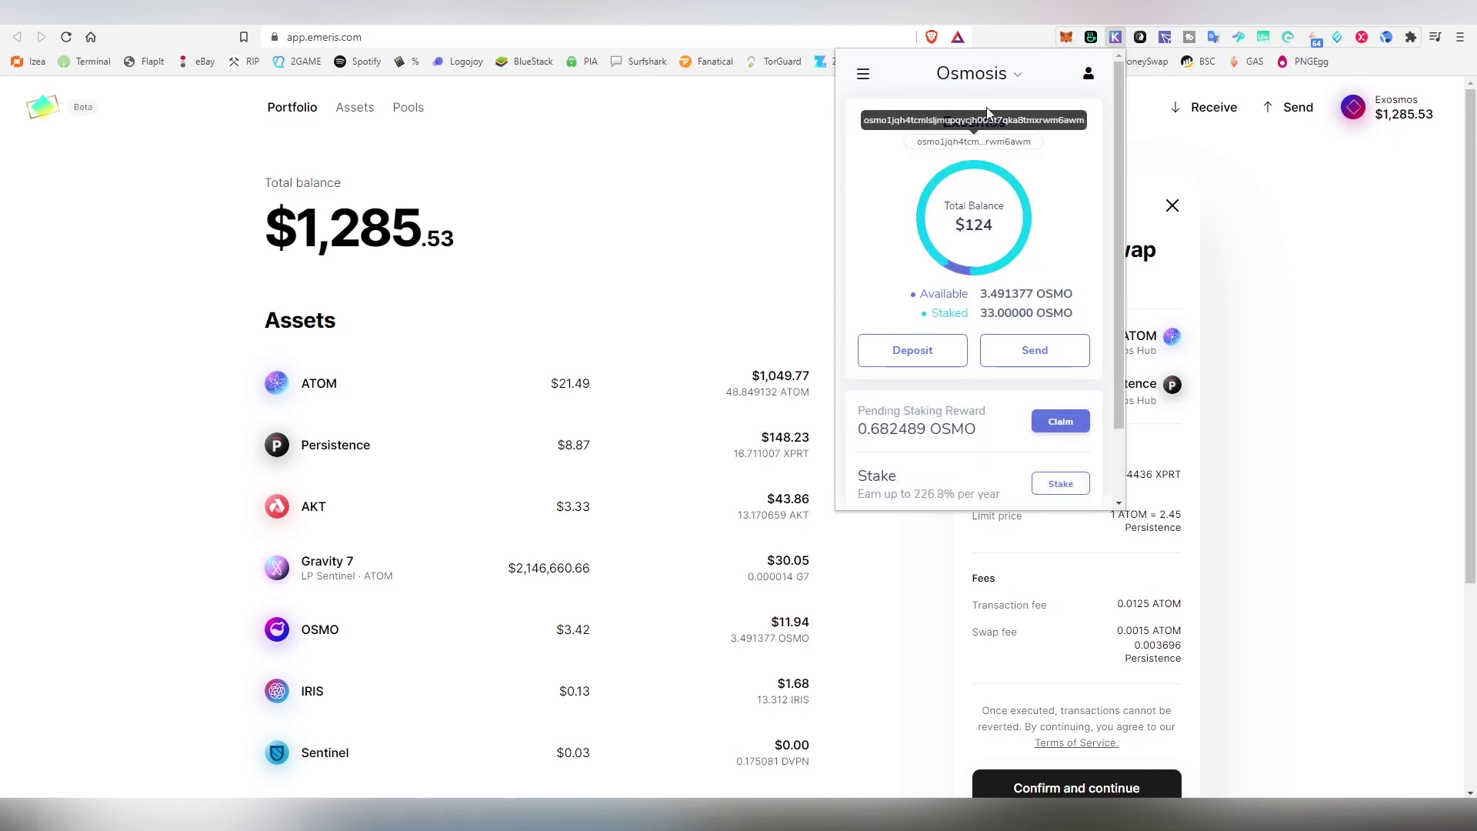
{"action": "left_click", "coordinate": [976, 74]}
{"action": "left_click", "coordinate": [948, 153]}
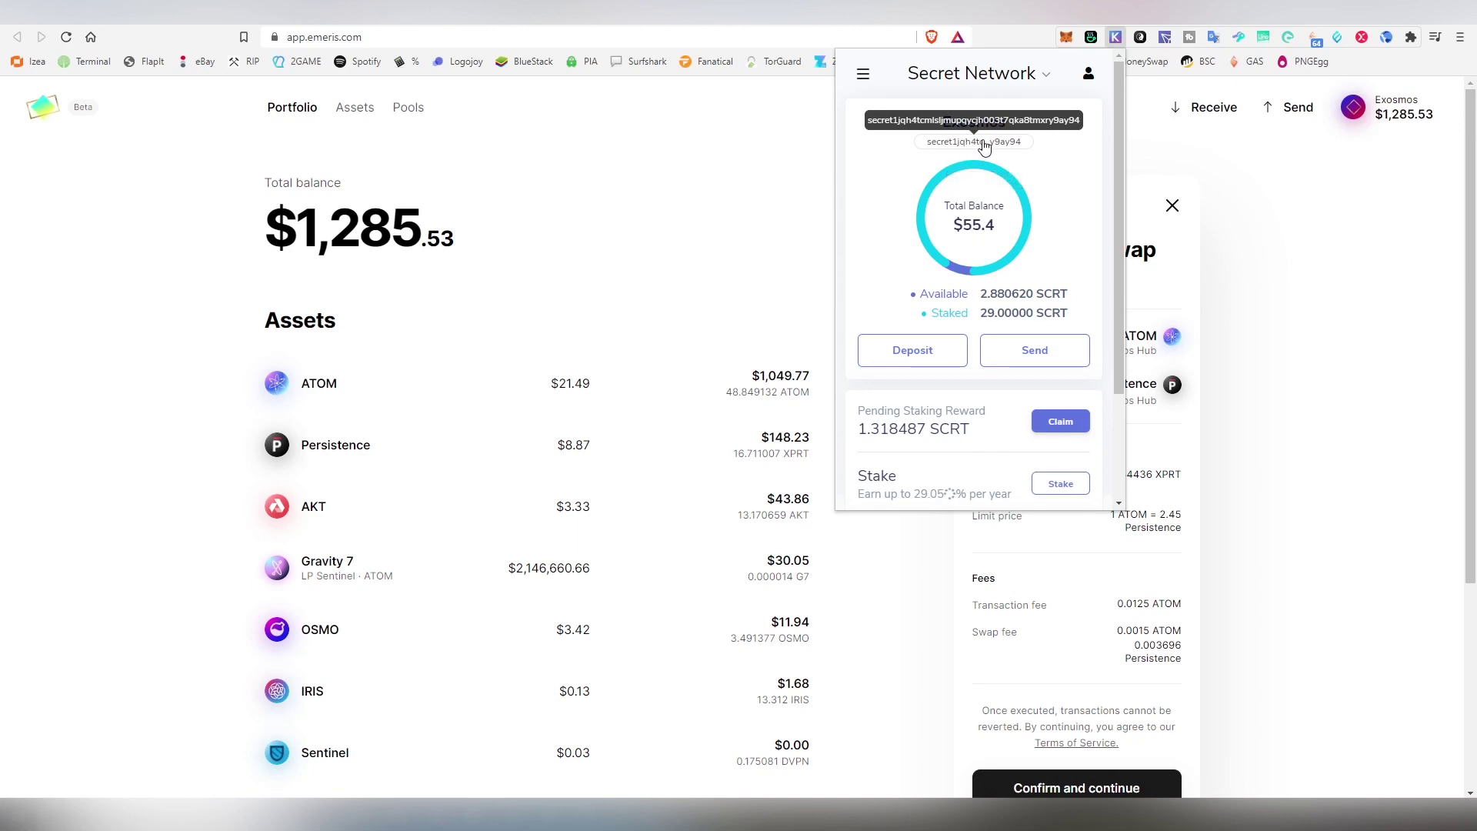
{"action": "left_click", "coordinate": [962, 81]}
{"action": "left_click", "coordinate": [985, 201]}
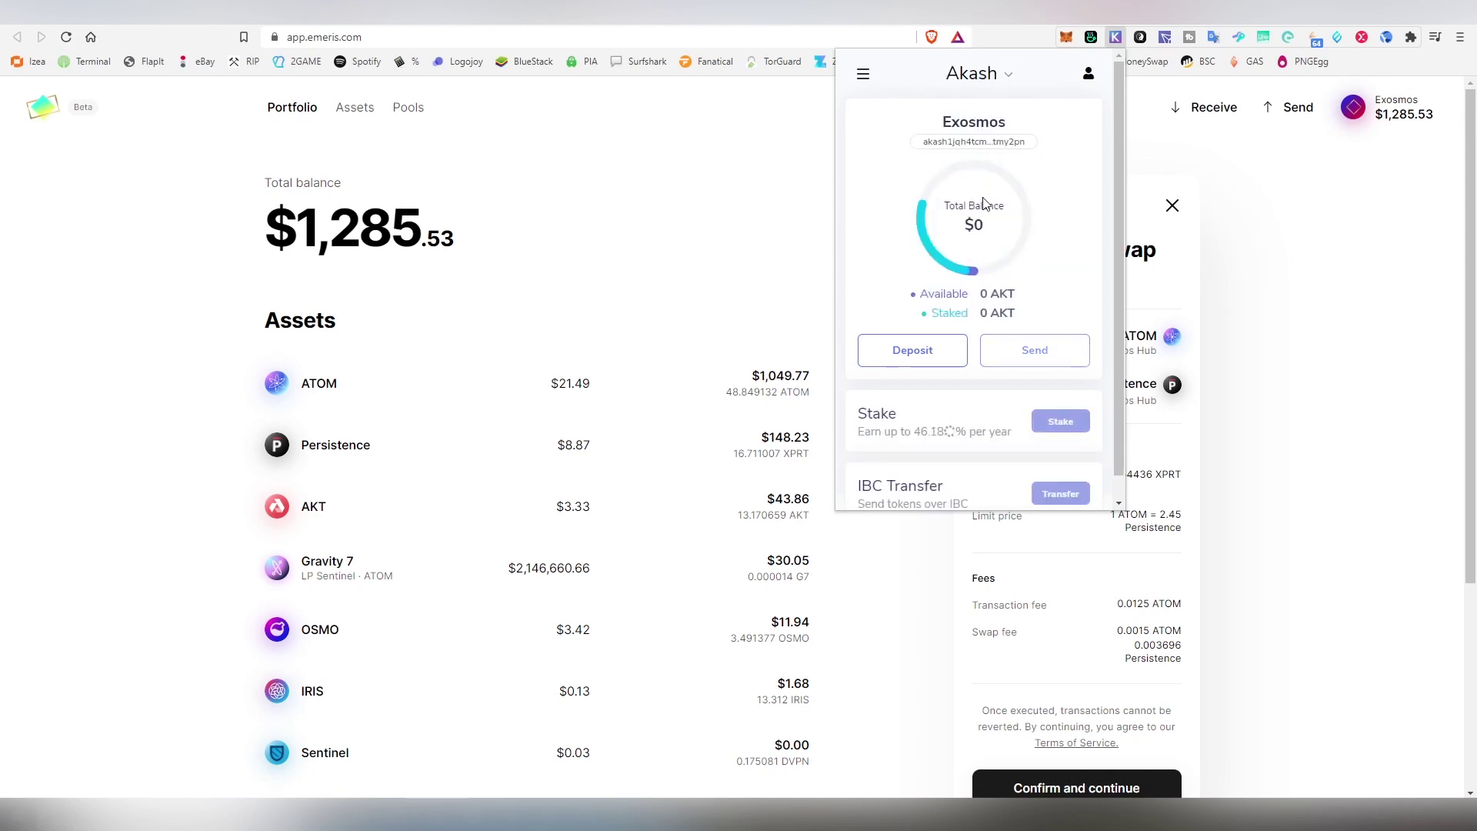
{"action": "left_click_drag", "start_coordinate": [999, 75], "coordinate": [969, 96]}
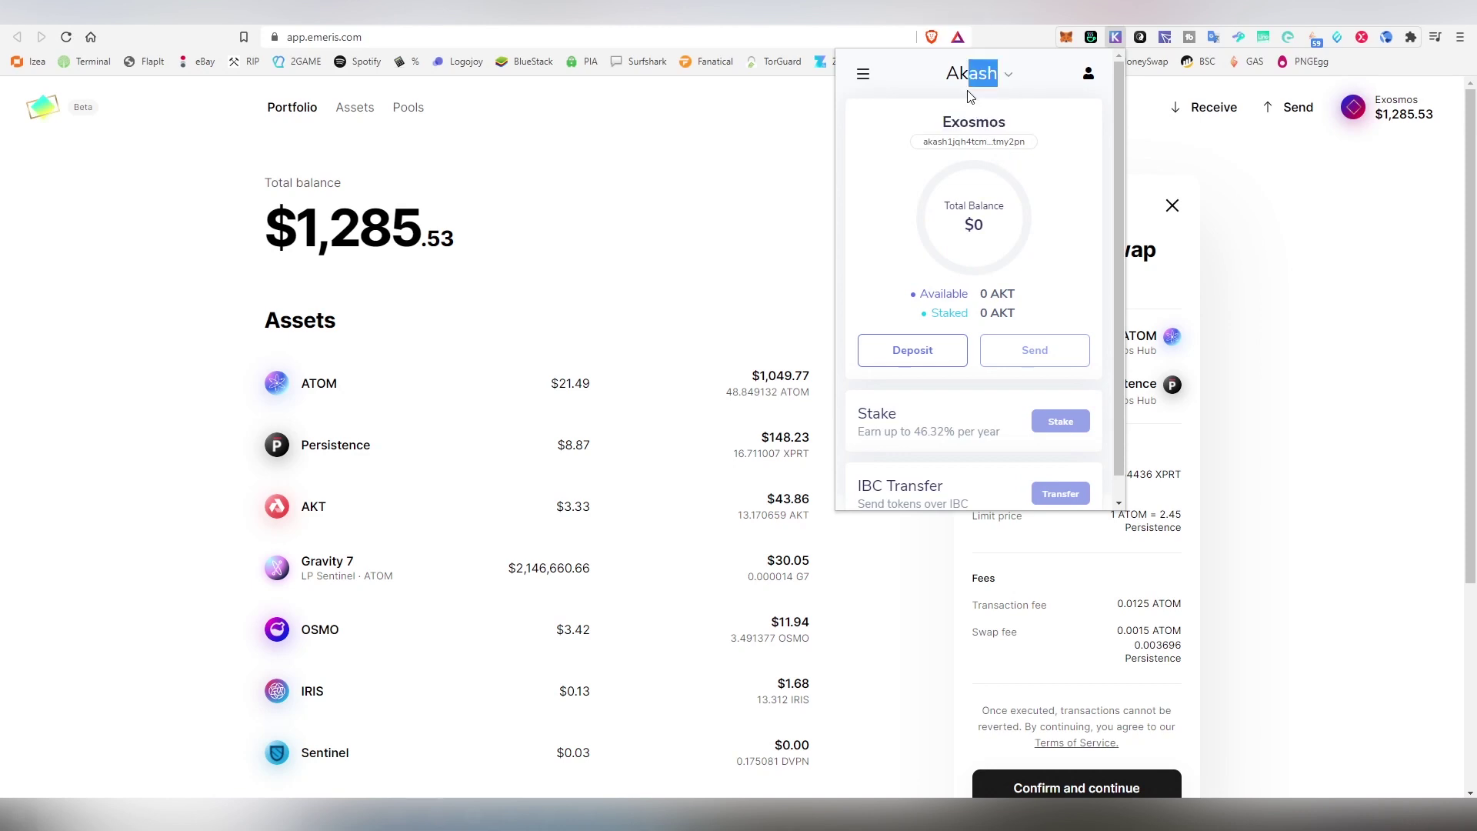
Step: View Crypto.org, switch back to Cosmos, then close Keplr and the swap review
{"action": "left_click", "coordinate": [970, 85]}
{"action": "left_click", "coordinate": [962, 219]}
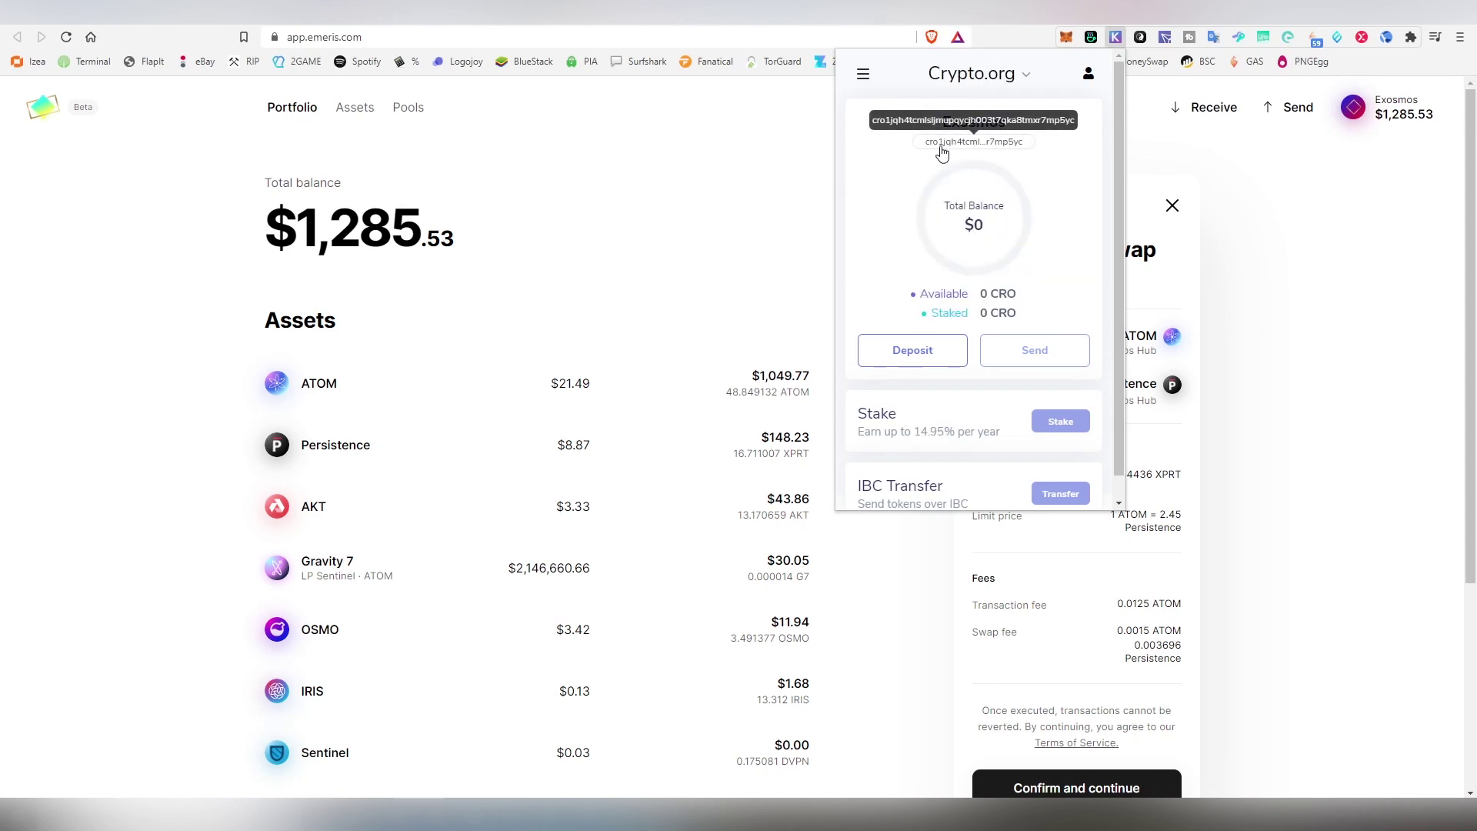
{"action": "left_click", "coordinate": [969, 91]}
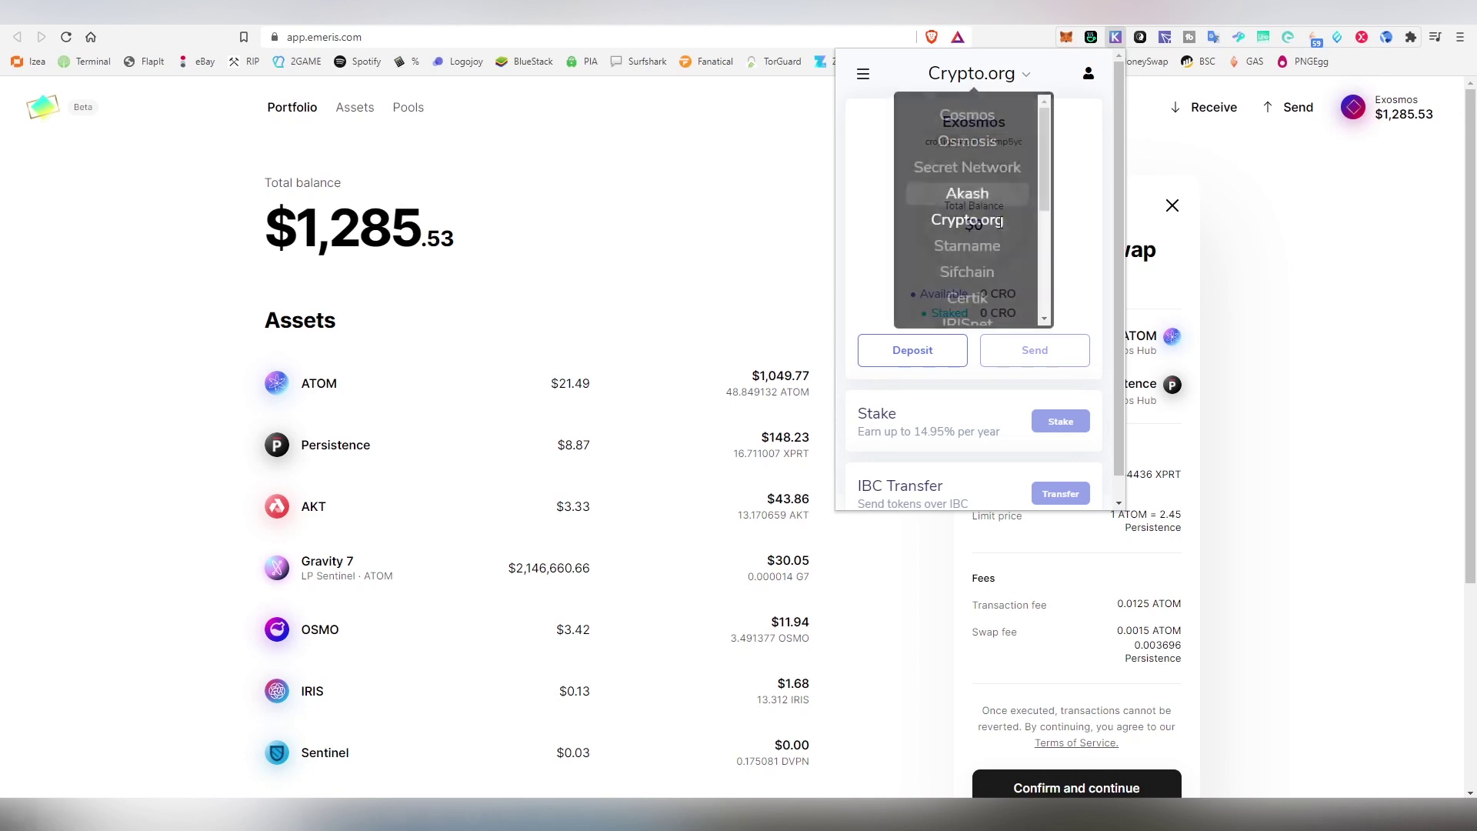
{"action": "left_click", "coordinate": [986, 123]}
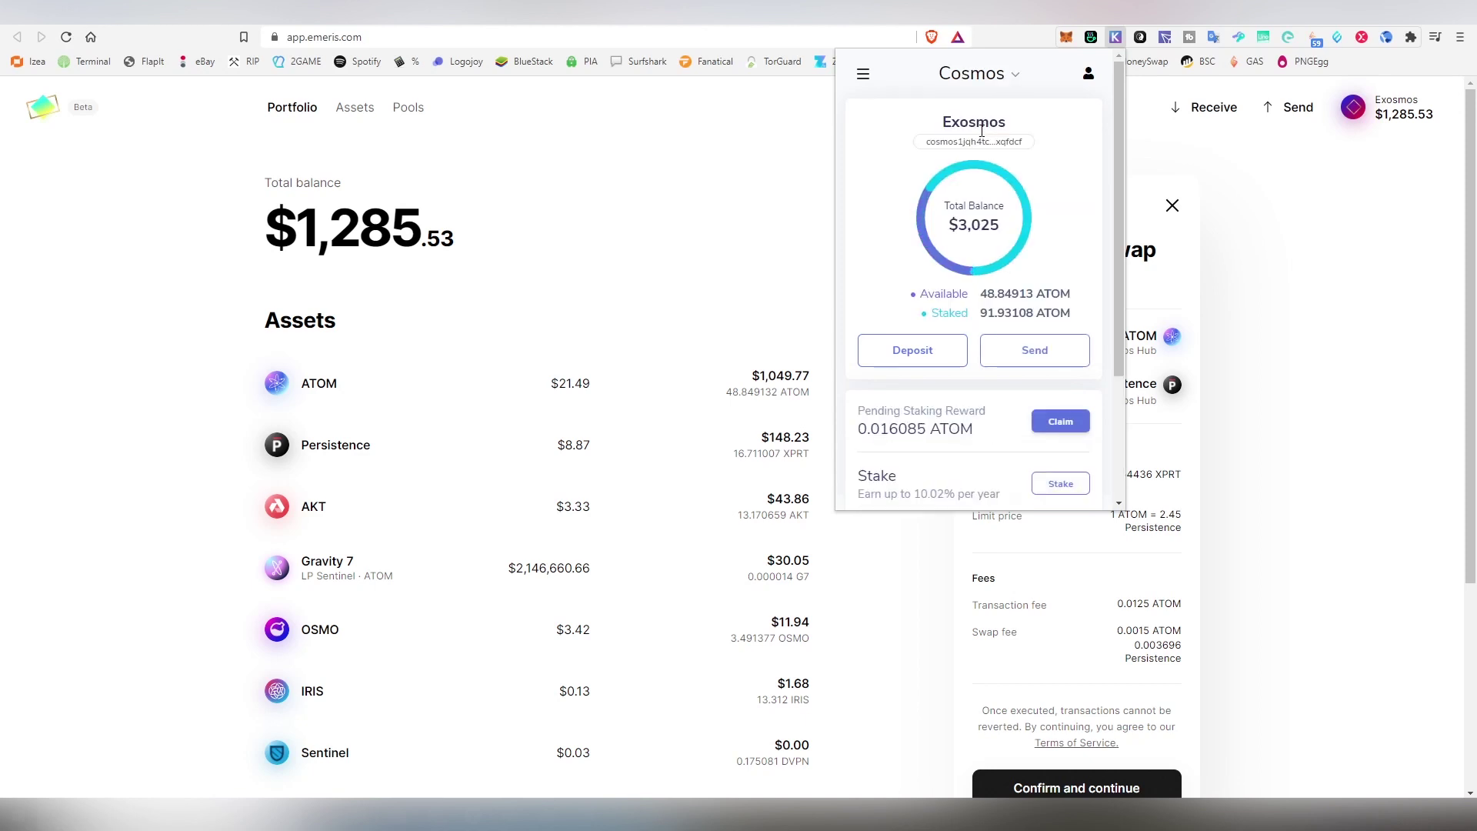
{"action": "left_click", "coordinate": [531, 230]}
{"action": "left_click", "coordinate": [986, 207]}
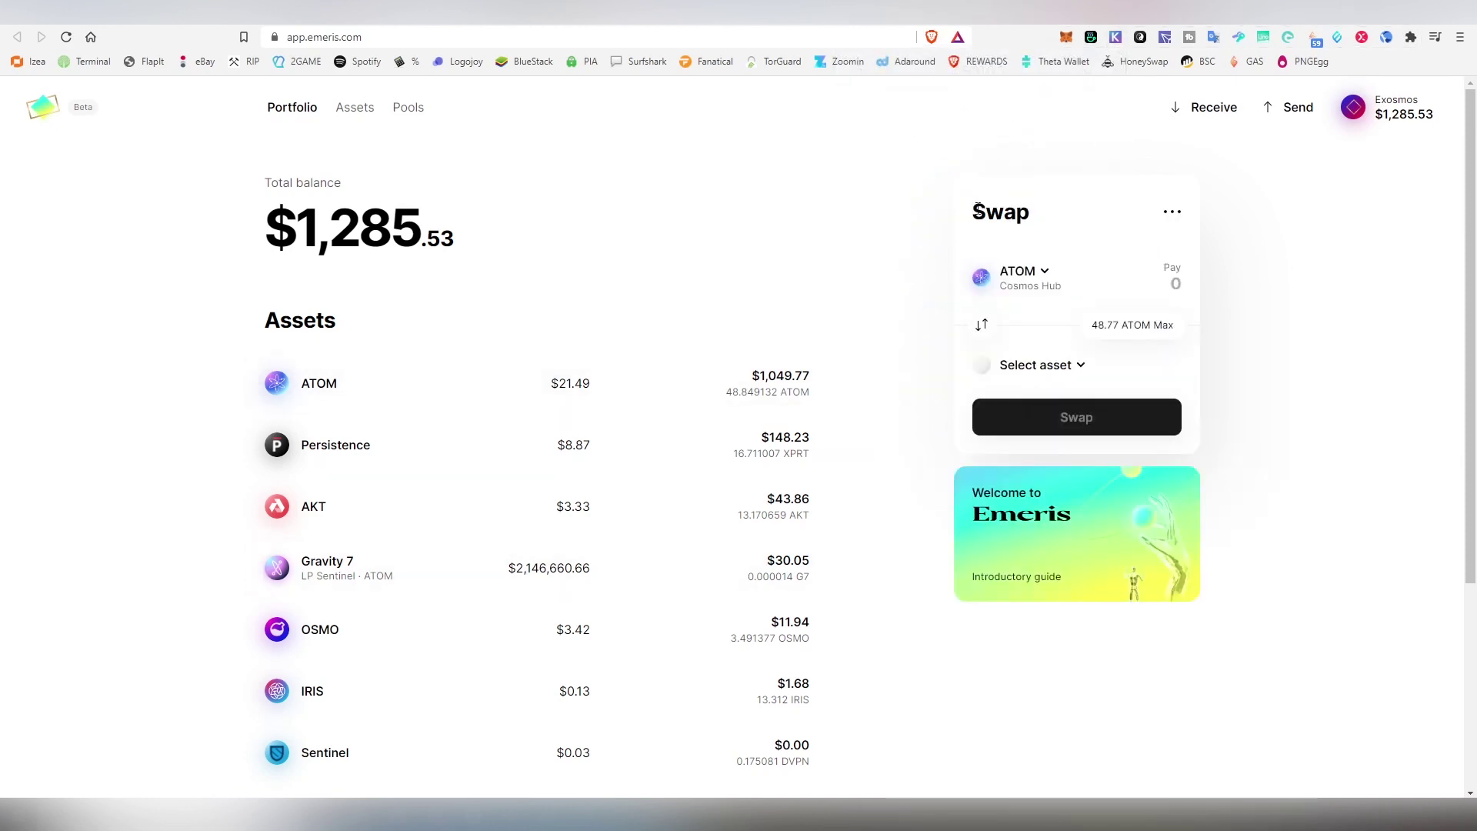
Step: Open the Pools list, peek at the AKT · ATOM pool, and return to the list
{"action": "left_click", "coordinate": [400, 110]}
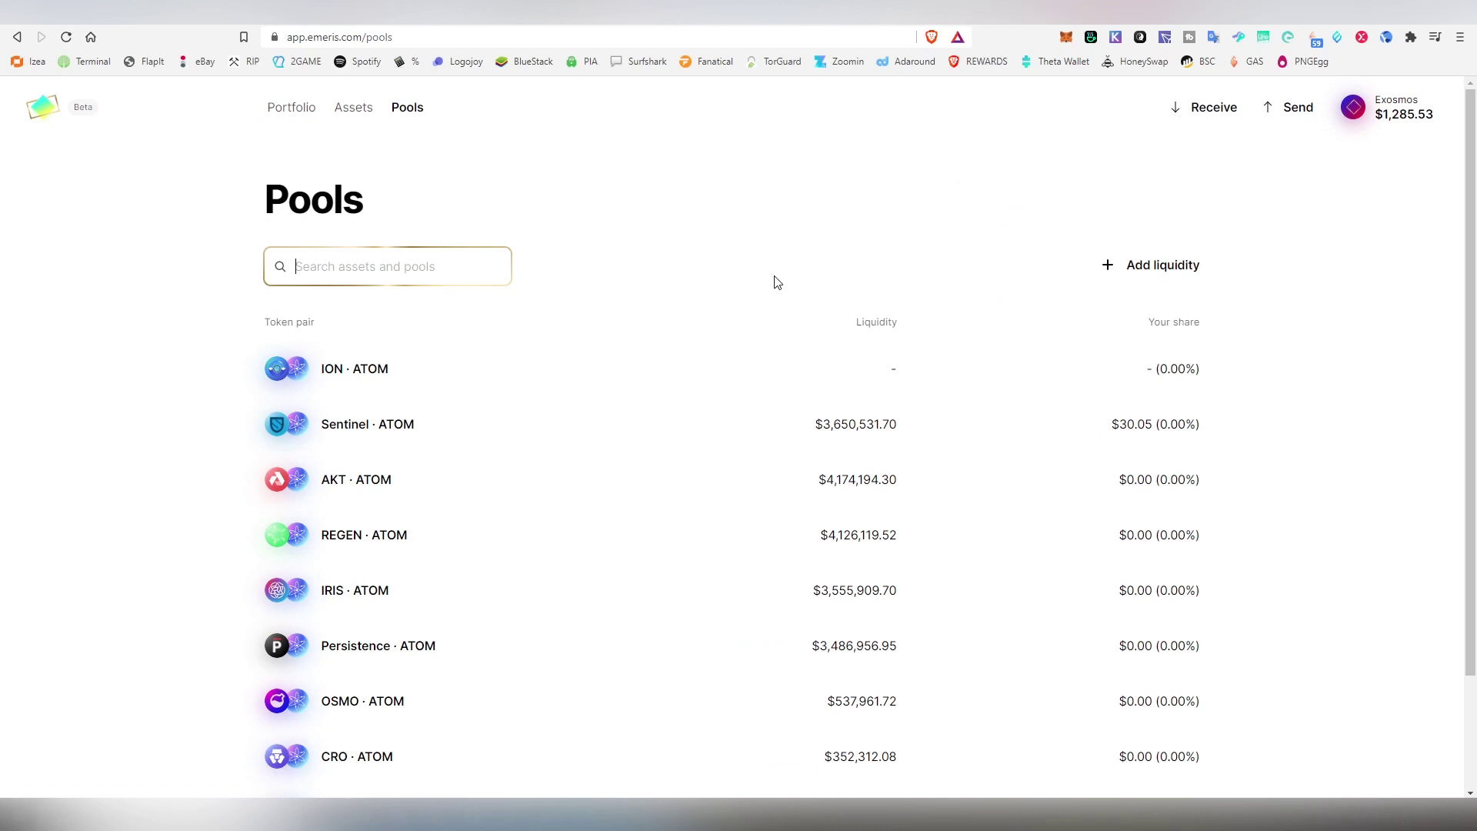
{"action": "scroll", "coordinate": [776, 283], "scroll_direction": "down", "scroll_amount": 2}
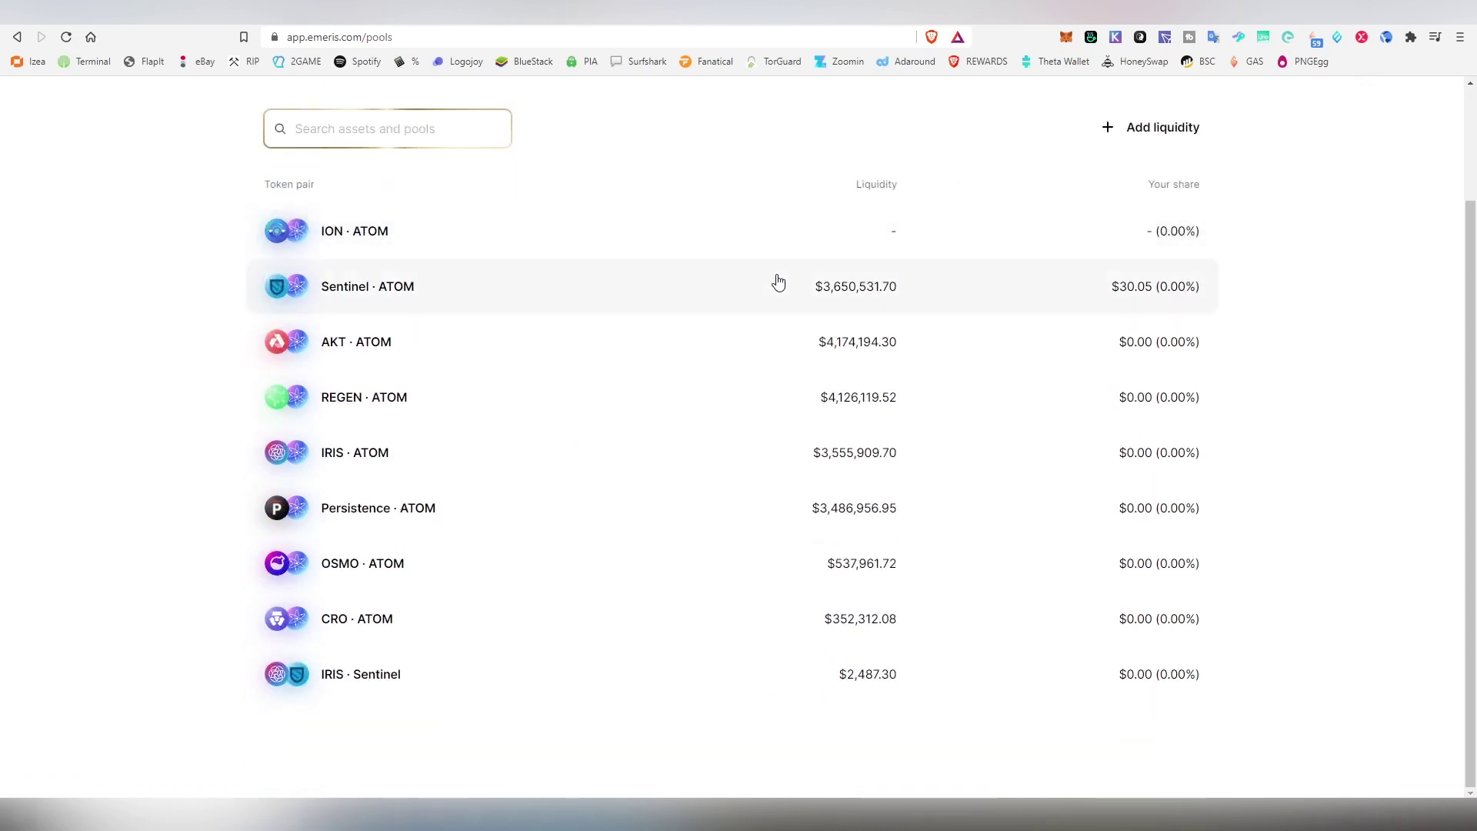
{"action": "left_click", "coordinate": [742, 330]}
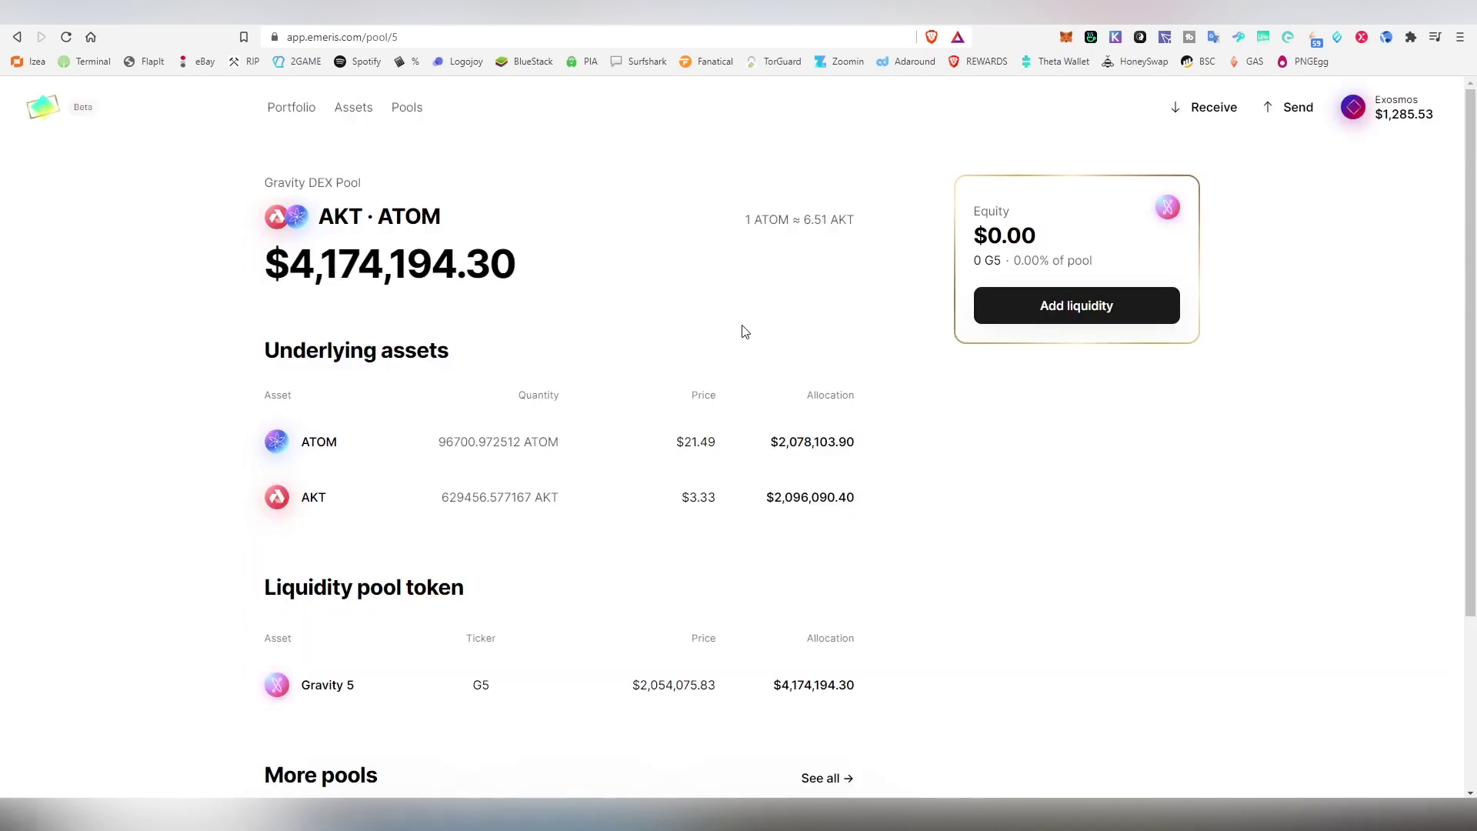
{"action": "left_click", "coordinate": [17, 37]}
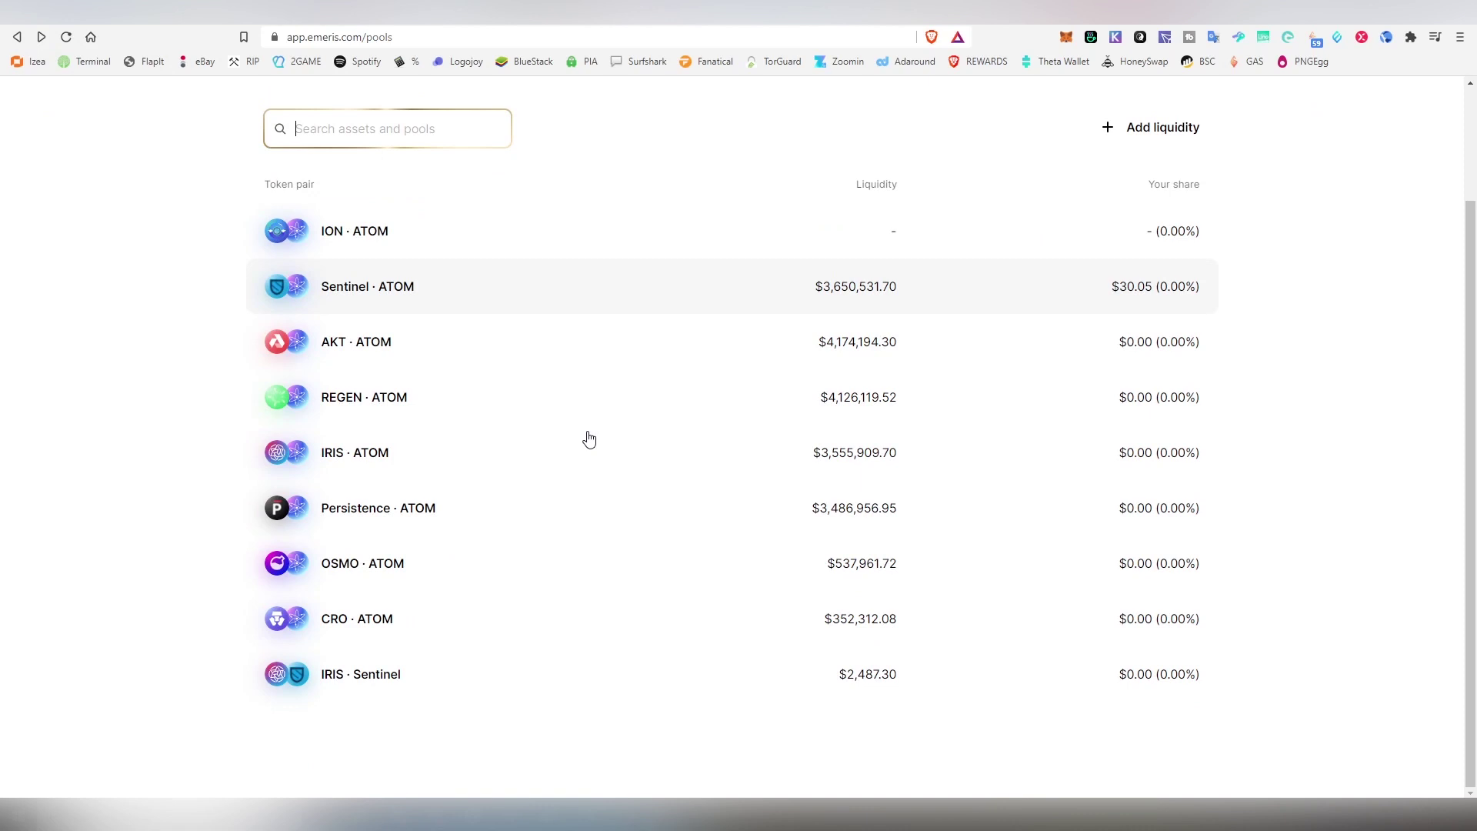
{"action": "left_click", "coordinate": [479, 666]}
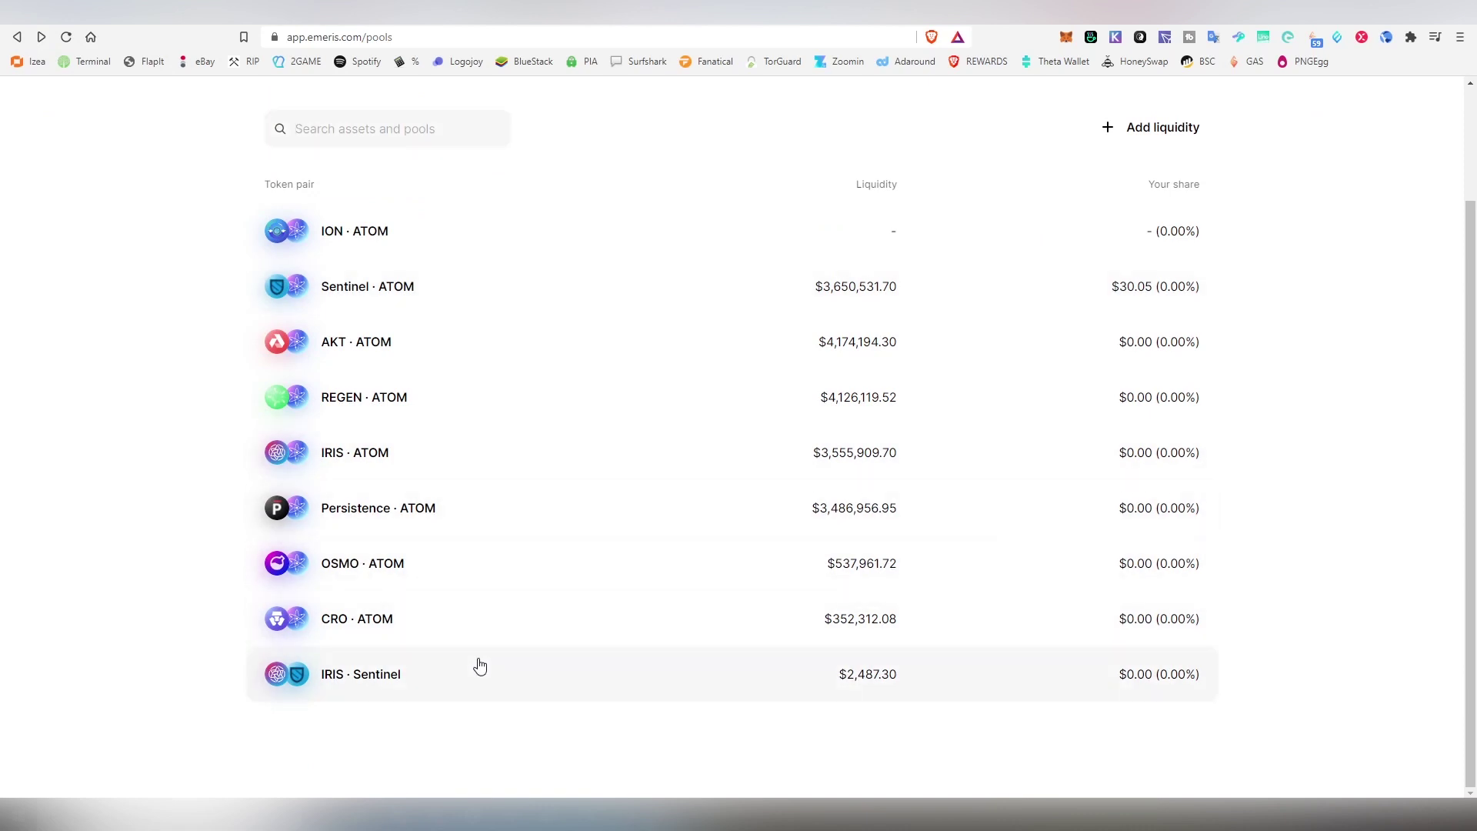
{"action": "left_click_drag", "start_coordinate": [479, 666], "coordinate": [501, 616]}
Step: Open the Sentinel · ATOM pool and highlight the provided Sentinel and ATOM amounts
{"action": "left_click", "coordinate": [361, 293]}
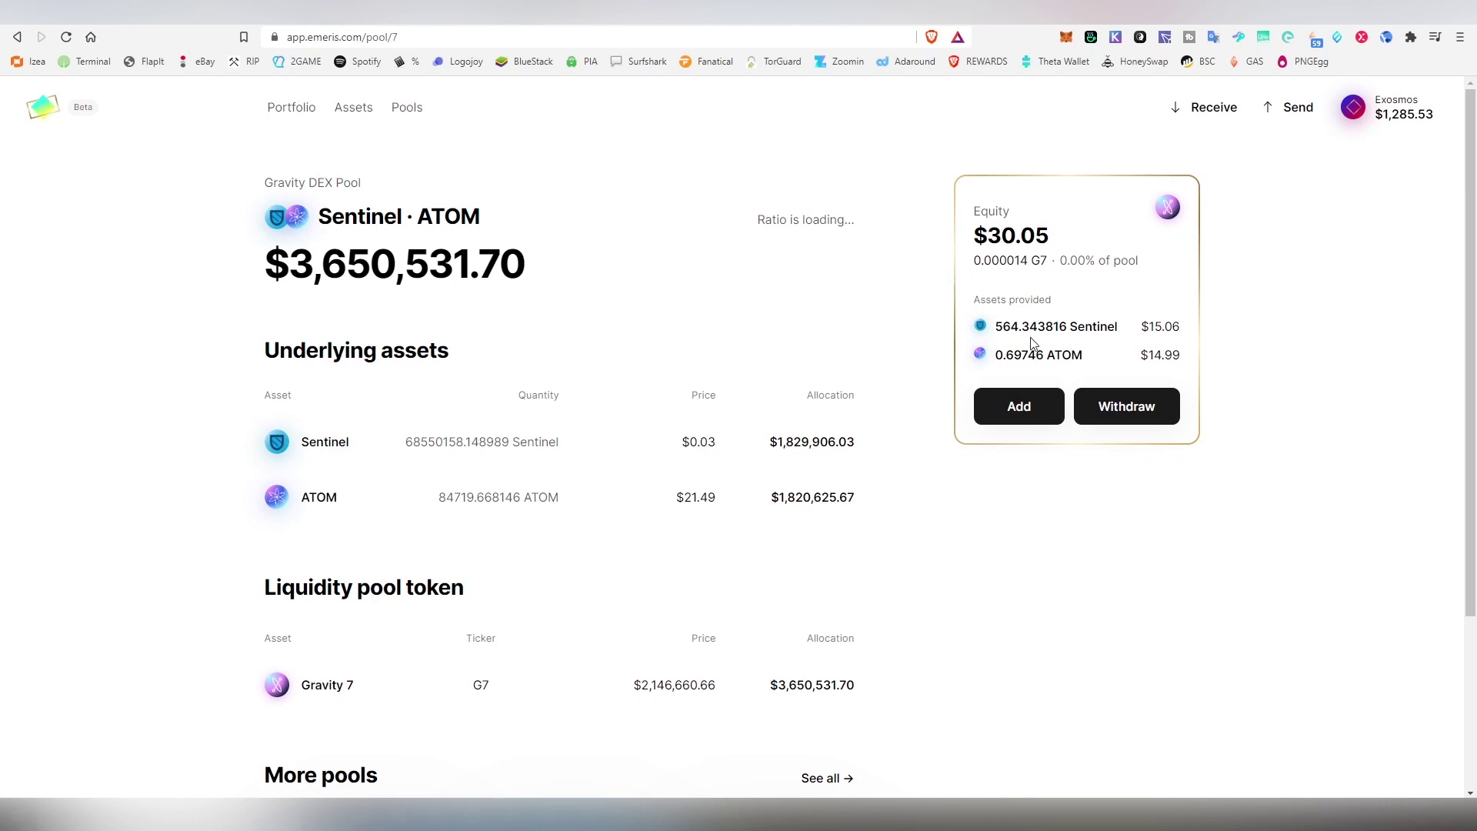
{"action": "left_click_drag", "start_coordinate": [1014, 329], "coordinate": [1177, 329]}
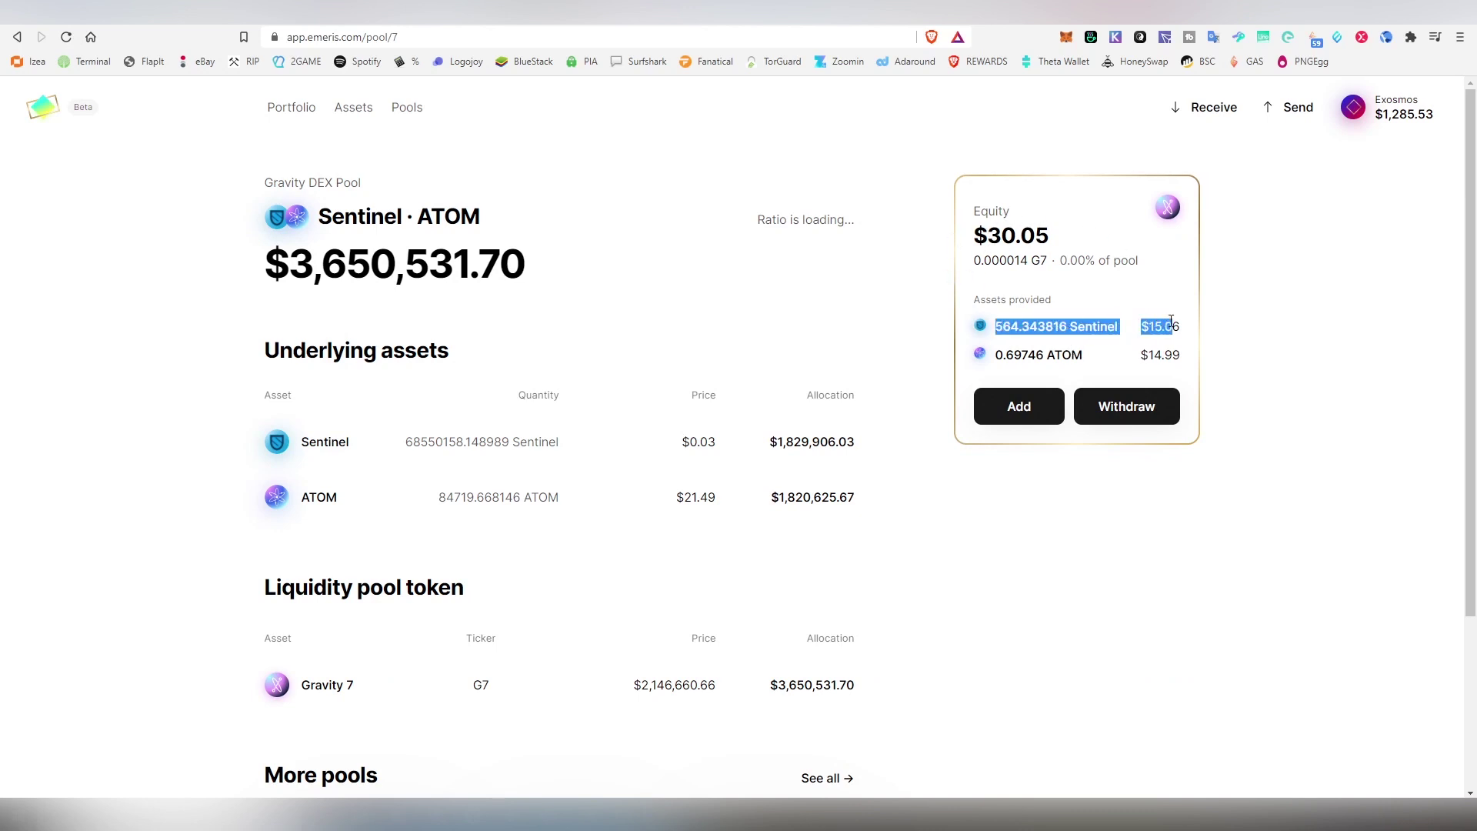
{"action": "left_click", "coordinate": [1187, 359]}
{"action": "triple_click", "coordinate": [1120, 370]}
{"action": "left_click", "coordinate": [1153, 369]}
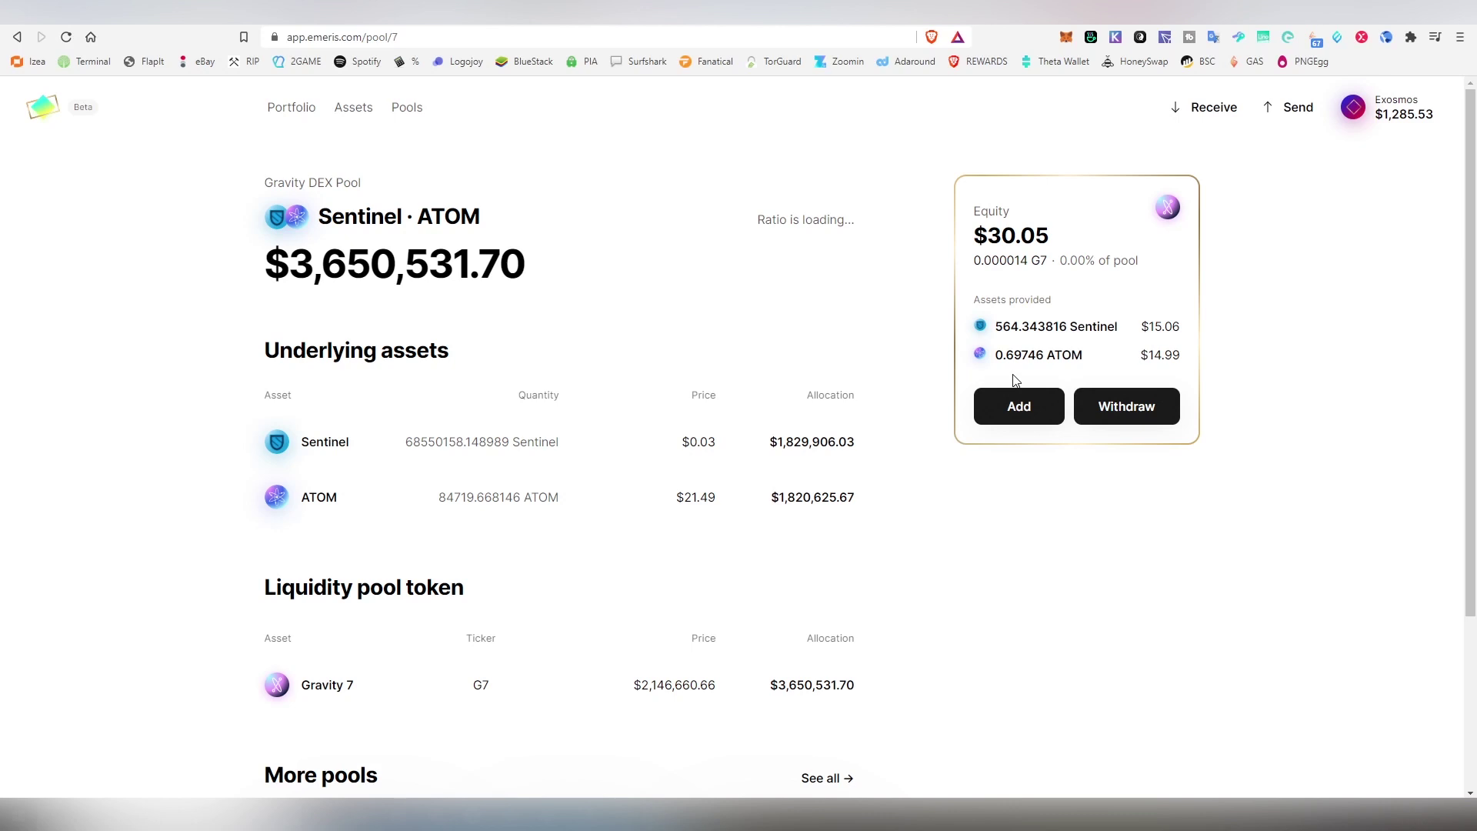
{"action": "scroll", "coordinate": [788, 369], "scroll_direction": "down", "scroll_amount": 3}
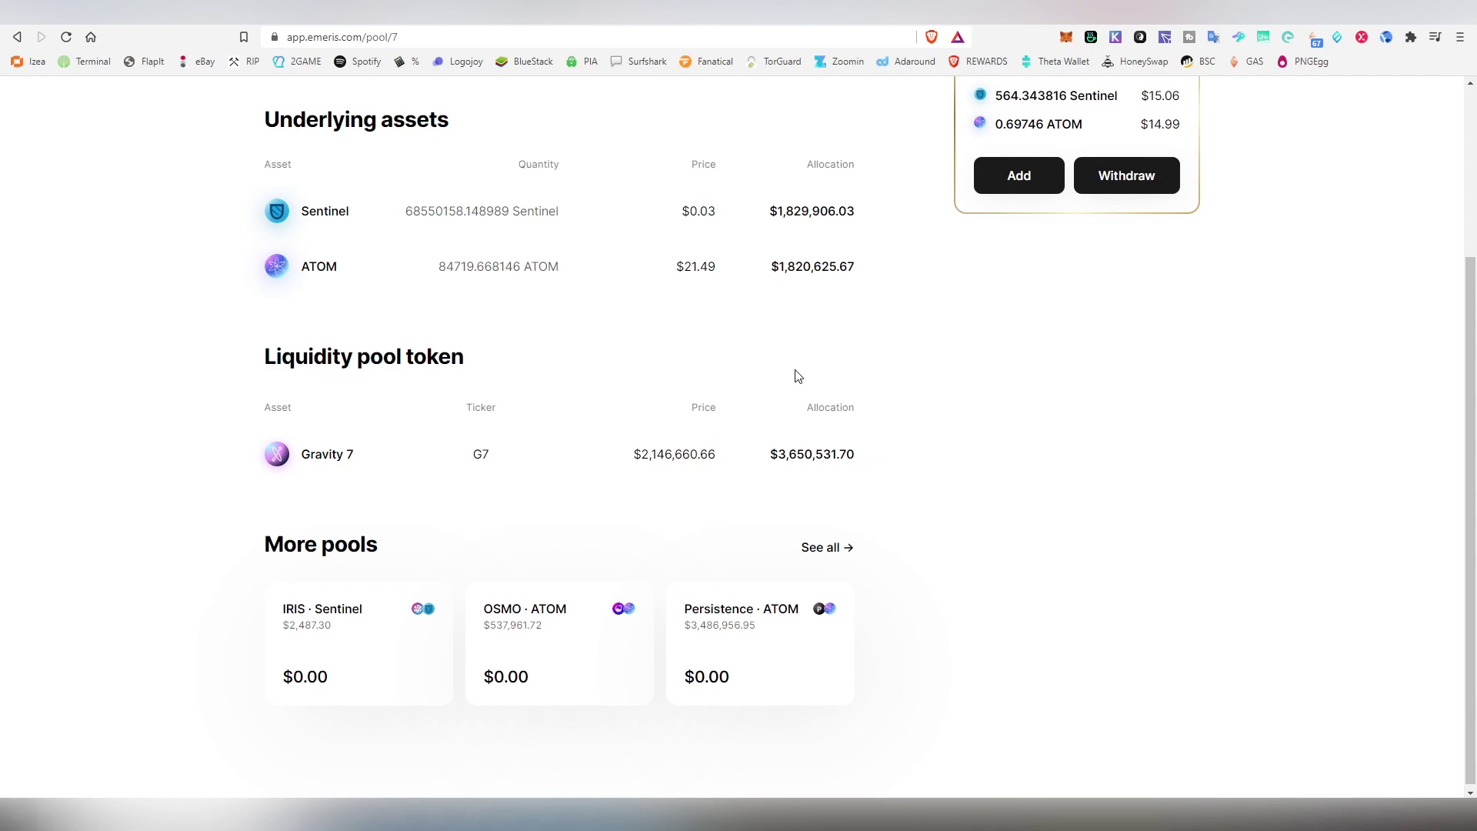
{"action": "scroll", "coordinate": [807, 357], "scroll_direction": "up", "scroll_amount": 3}
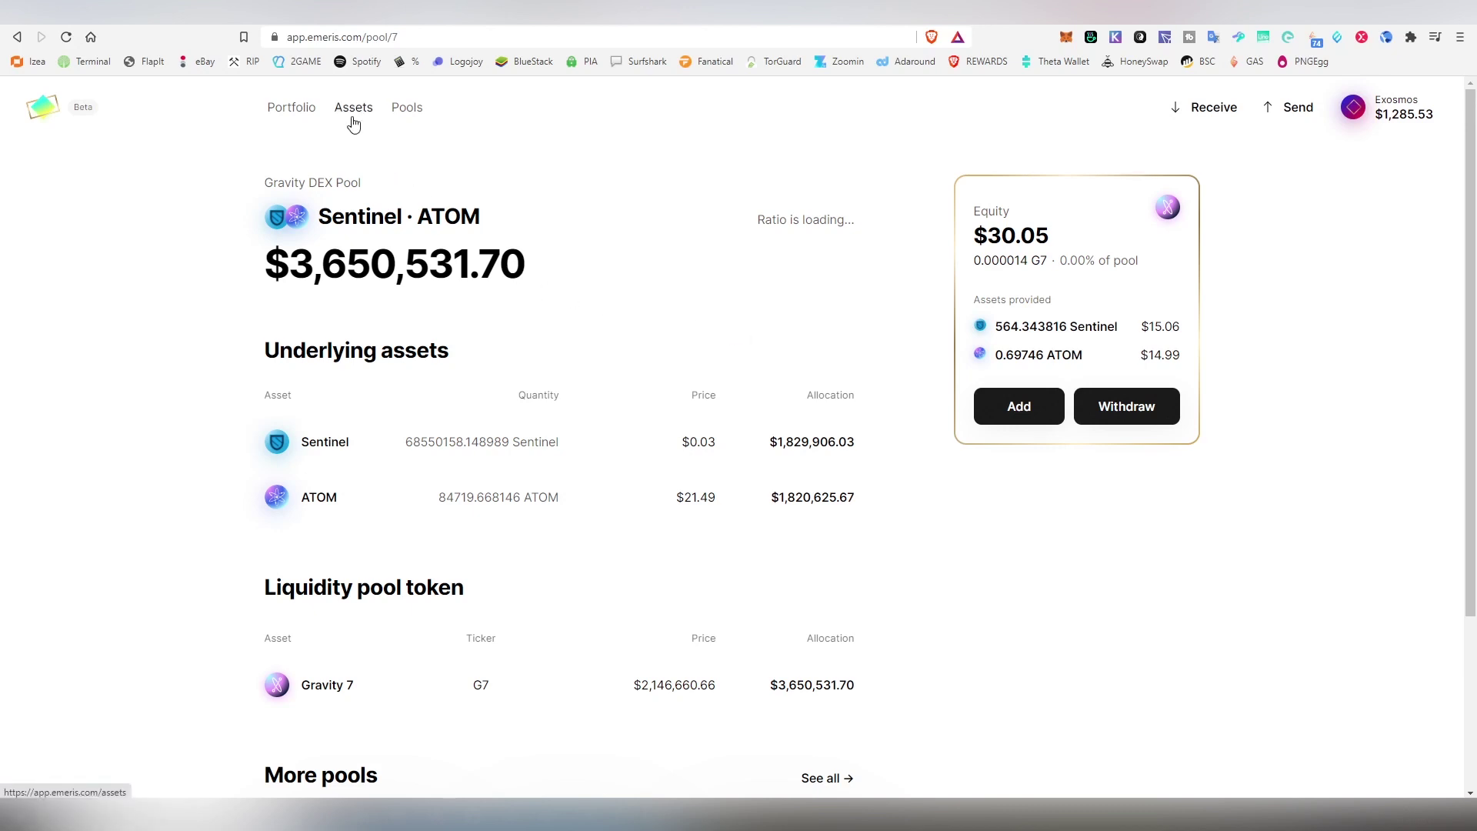
Step: From the portfolio, set up a swap paying 0.77 ATOM to receive AKT
{"action": "left_click", "coordinate": [309, 116]}
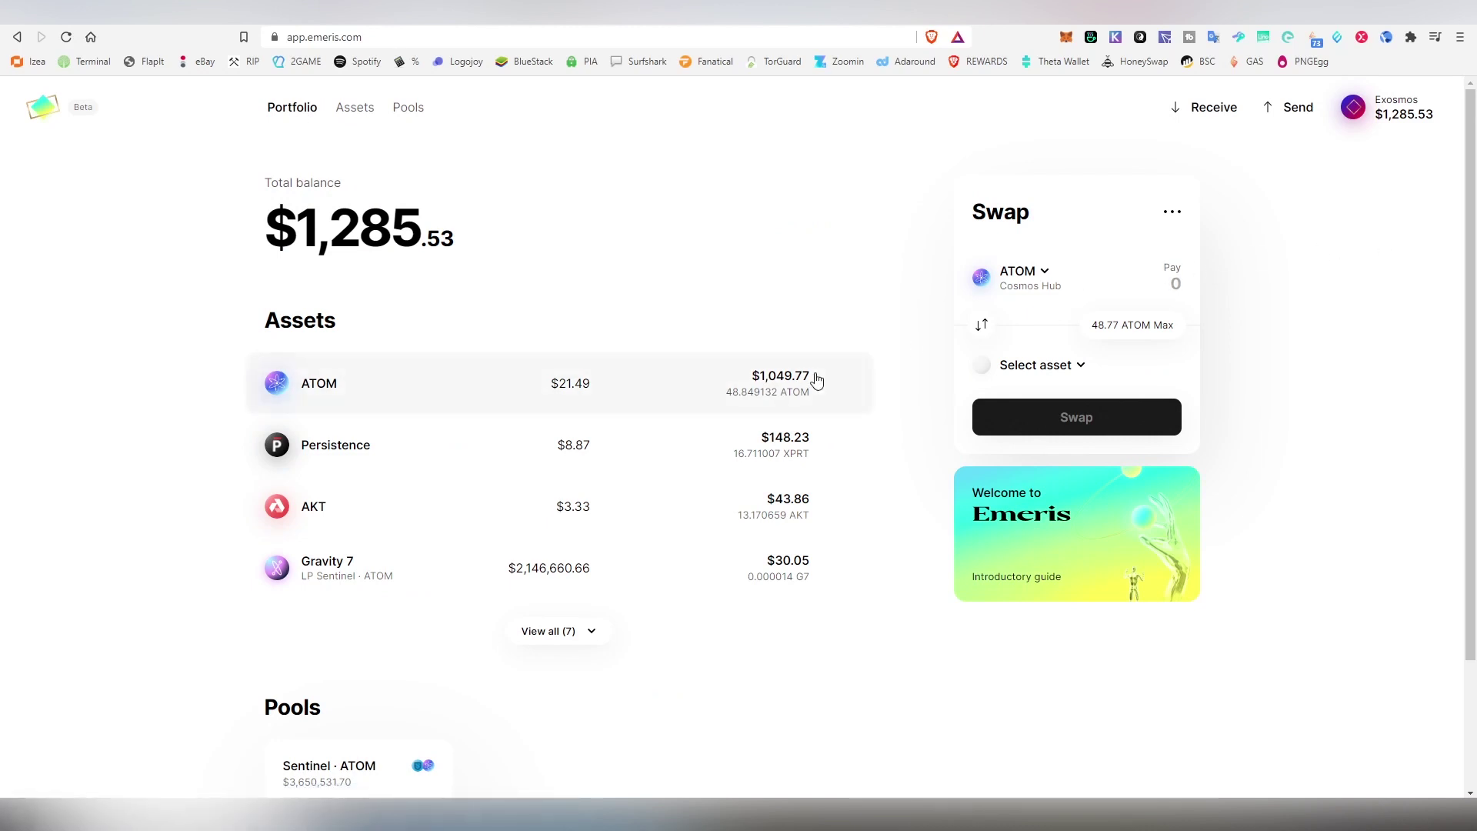
{"action": "left_click", "coordinate": [1069, 366]}
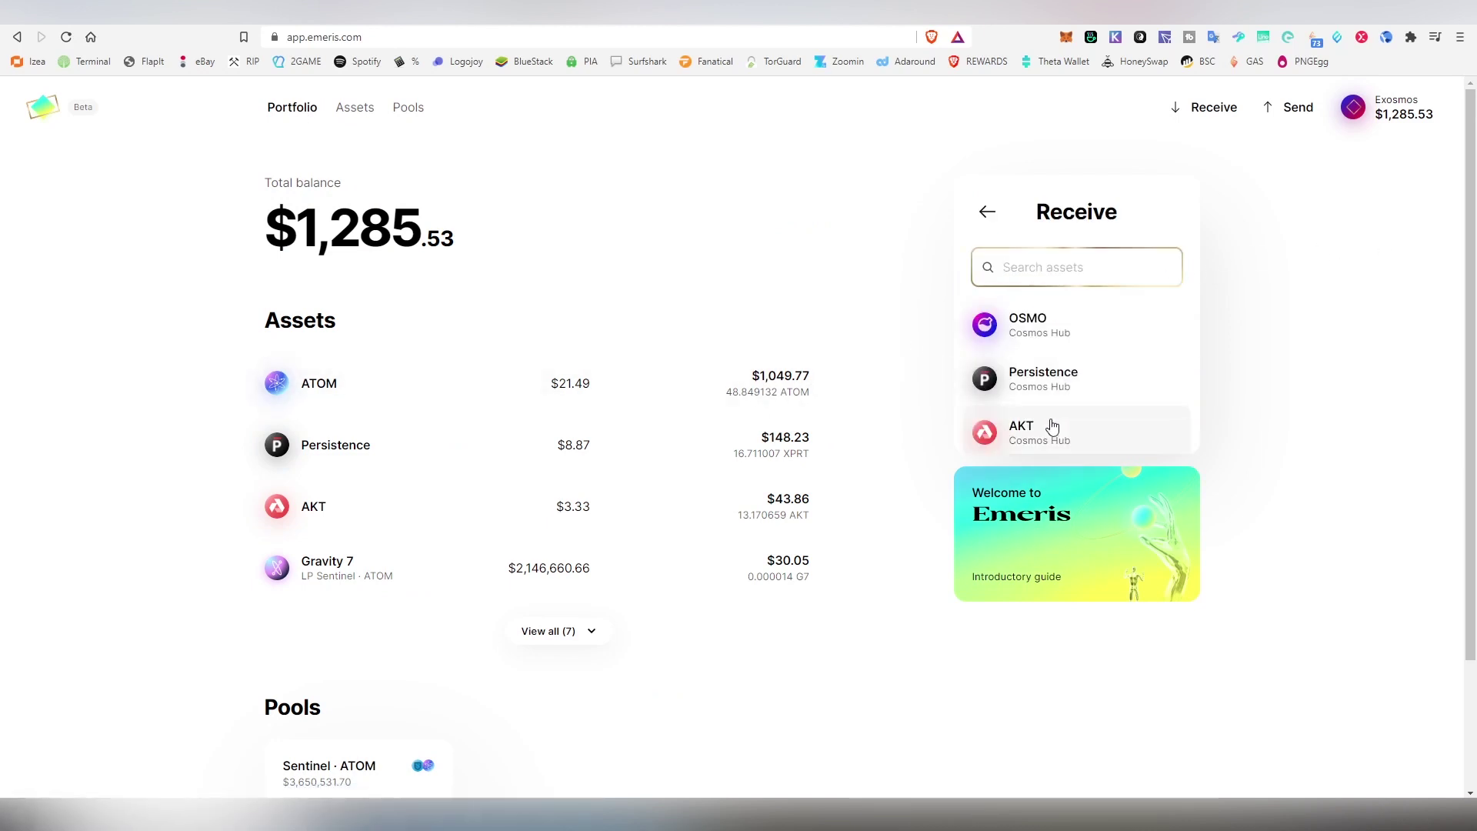
{"action": "left_click", "coordinate": [1046, 426]}
{"action": "left_click", "coordinate": [1167, 286]}
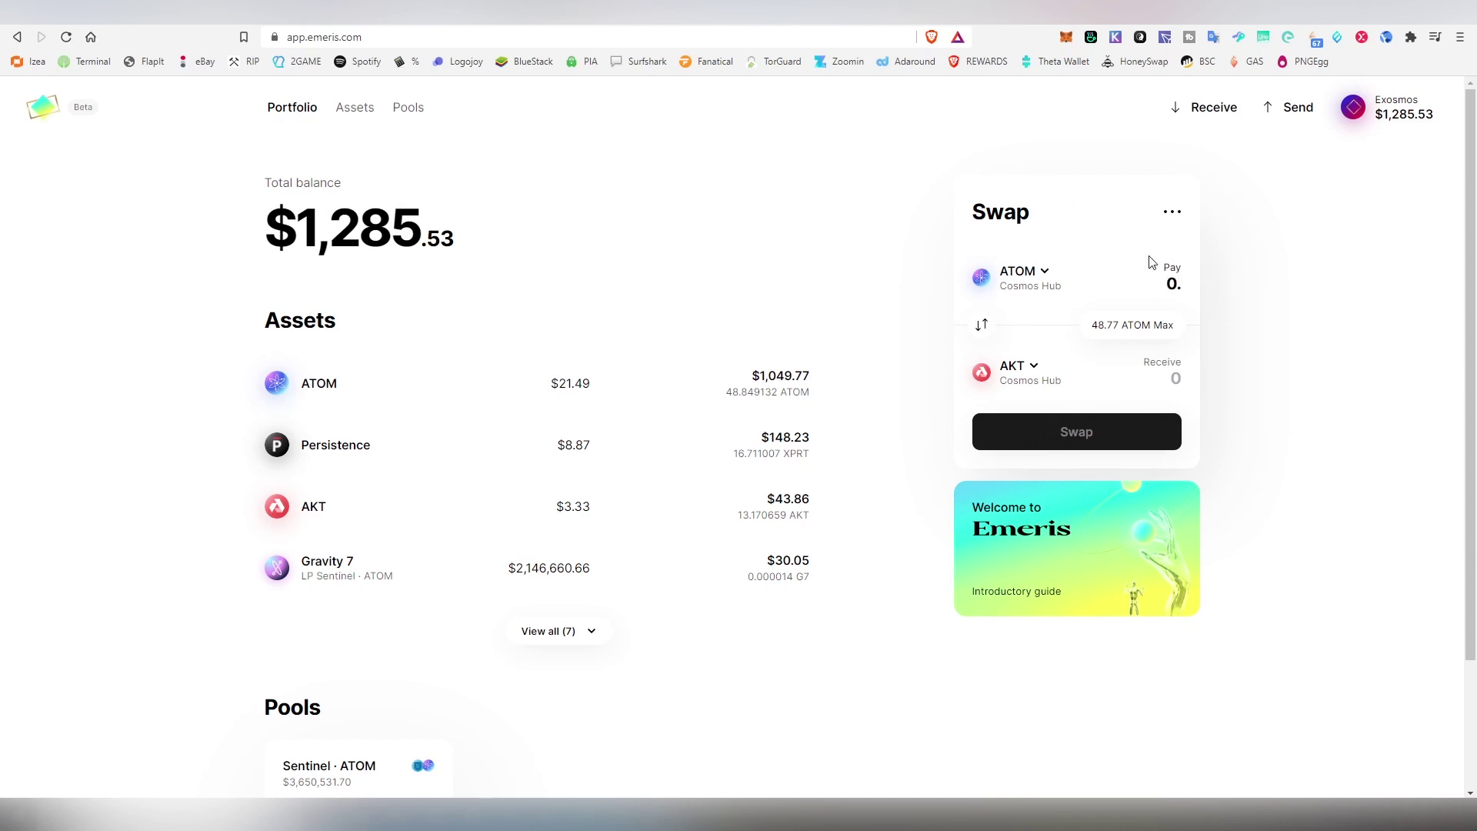
{"action": "type", "text": "0.77"}
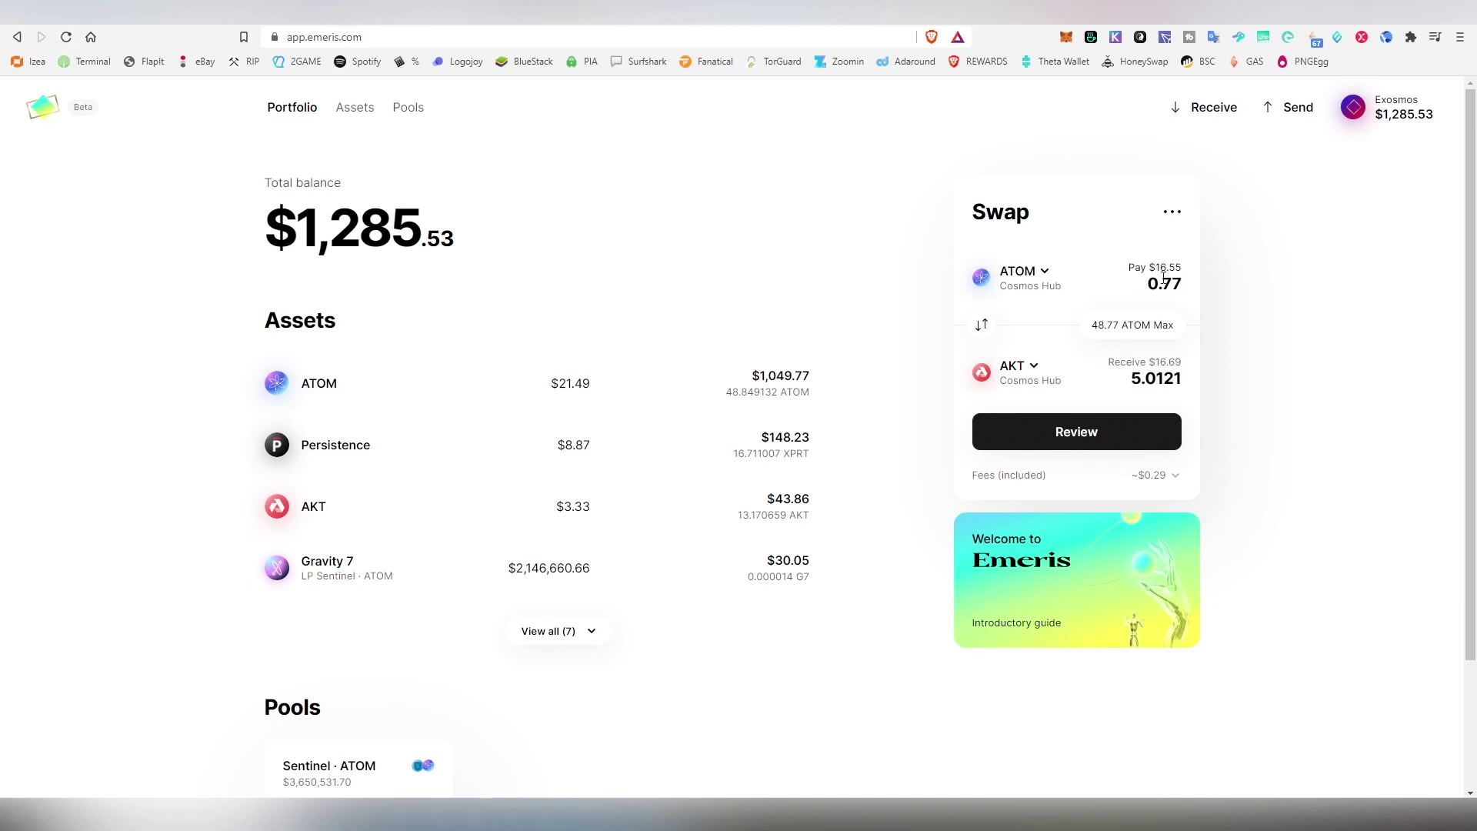
Step: Review the 0.77 ATOM to AKT swap details and highlight its transaction fee
{"action": "left_click", "coordinate": [1091, 432]}
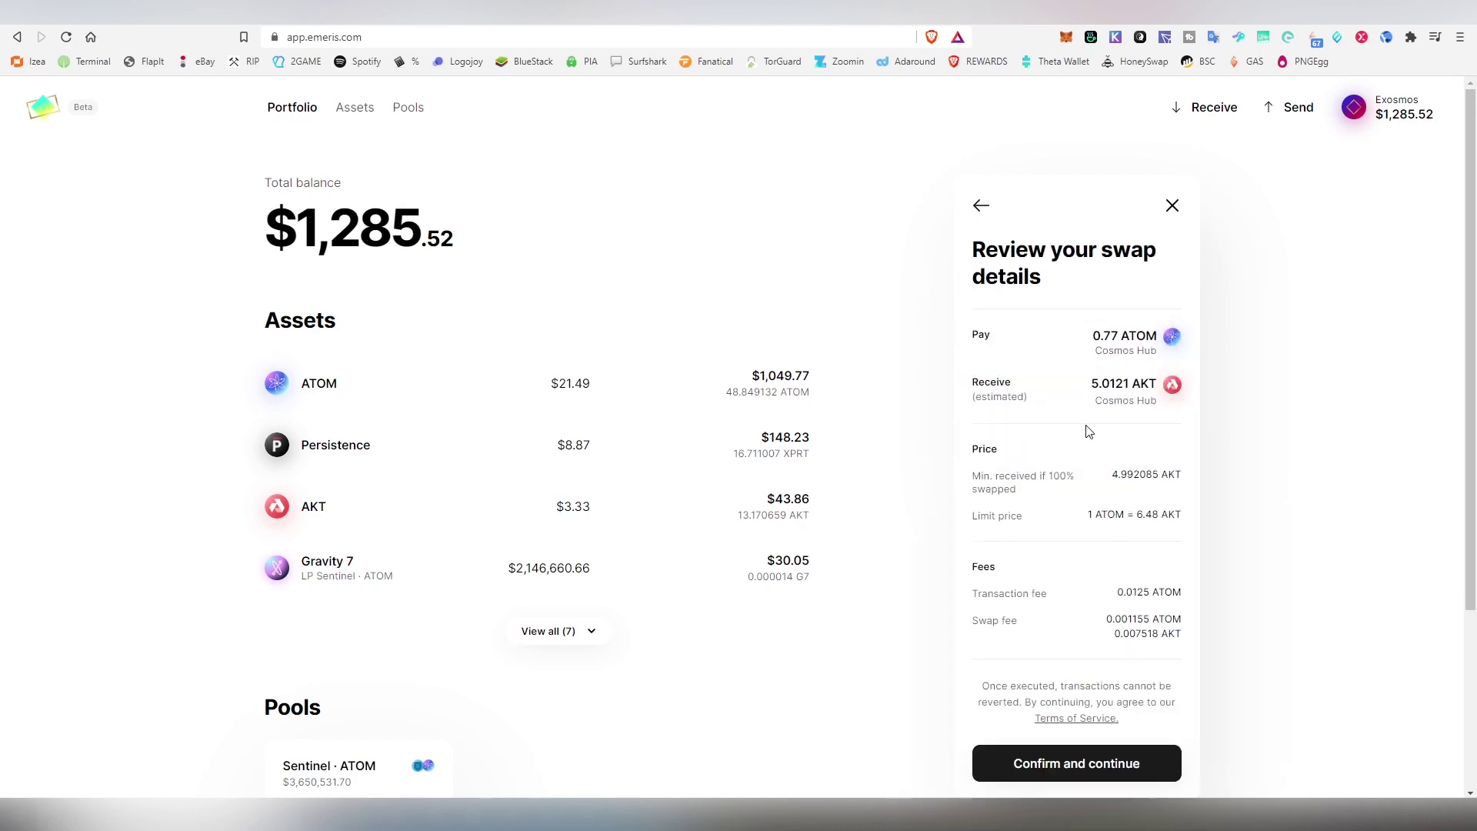
{"action": "scroll", "coordinate": [1088, 431], "scroll_direction": "down", "scroll_amount": 3}
{"action": "scroll", "coordinate": [1096, 337], "scroll_direction": "up", "scroll_amount": 3}
{"action": "scroll", "coordinate": [1176, 401], "scroll_direction": "down", "scroll_amount": 3}
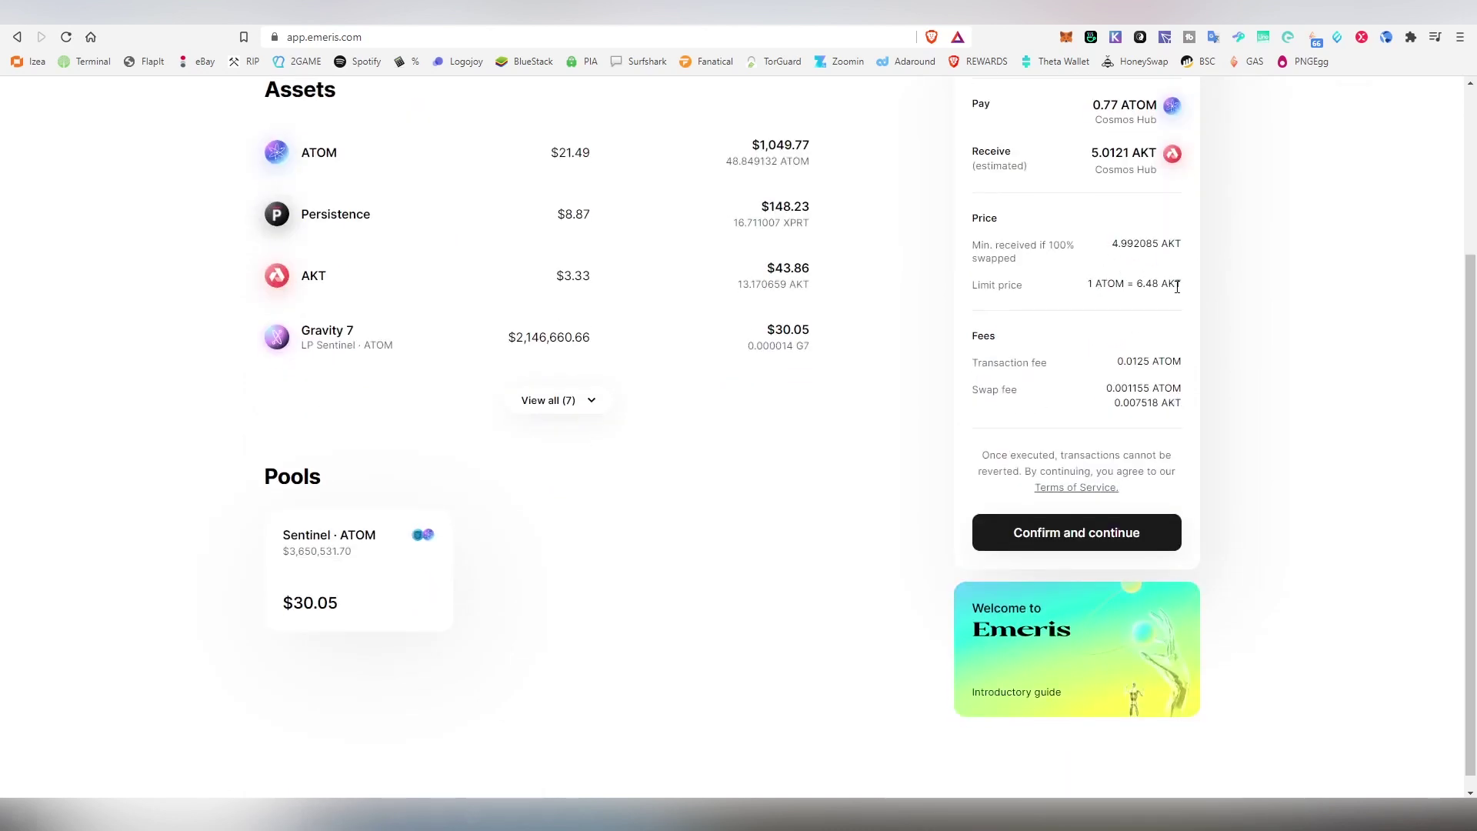
{"action": "left_click_drag", "start_coordinate": [1136, 361], "coordinate": [1171, 361]}
{"action": "left_click", "coordinate": [1172, 377]}
Step: Confirm the swap and approve it in the resized Keplr popup, receiving 5.00457 AKT
{"action": "left_click", "coordinate": [1128, 536]}
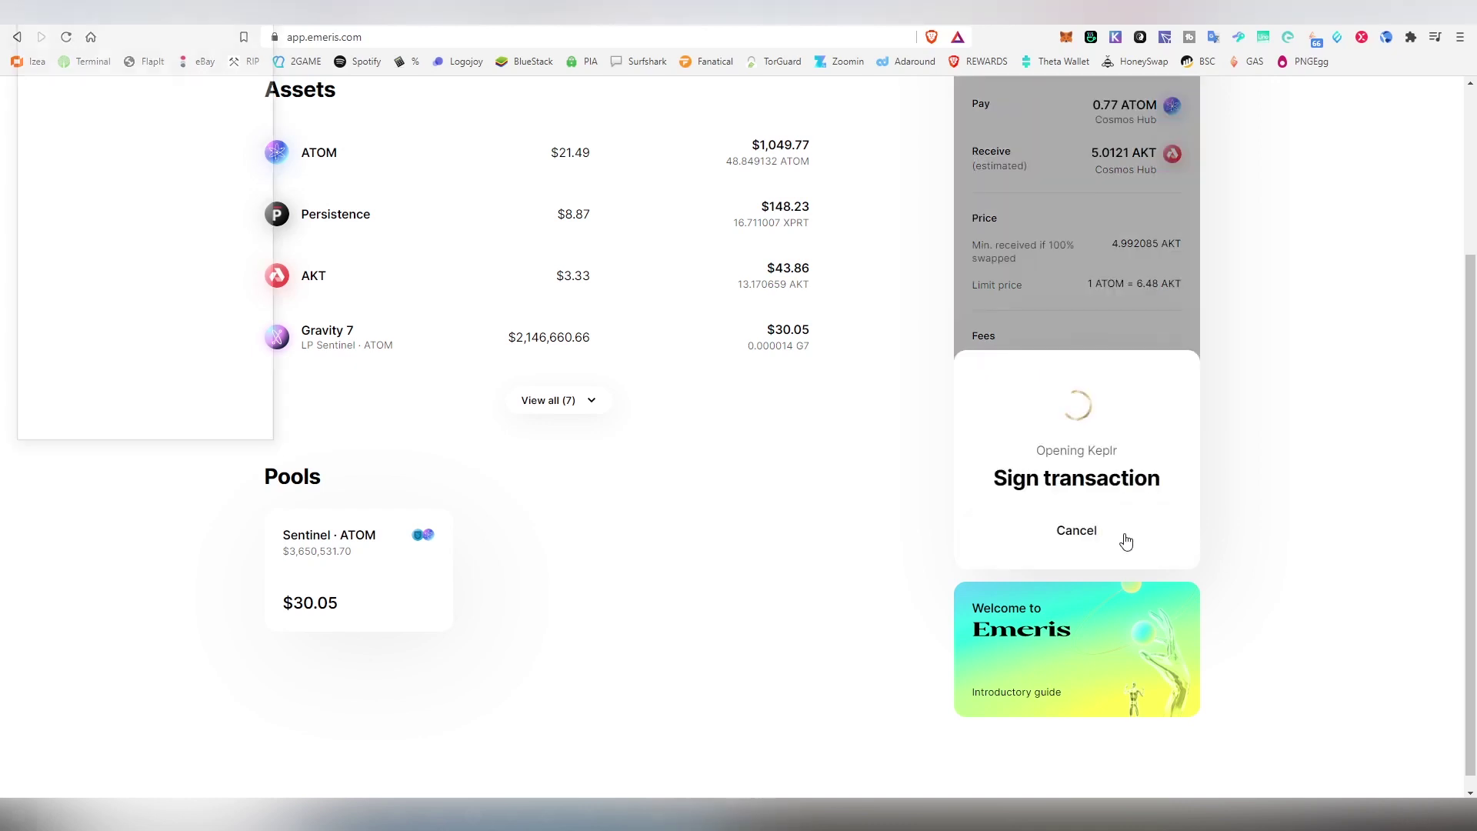
{"action": "left_click_drag", "start_coordinate": [89, 46], "coordinate": [937, 123]}
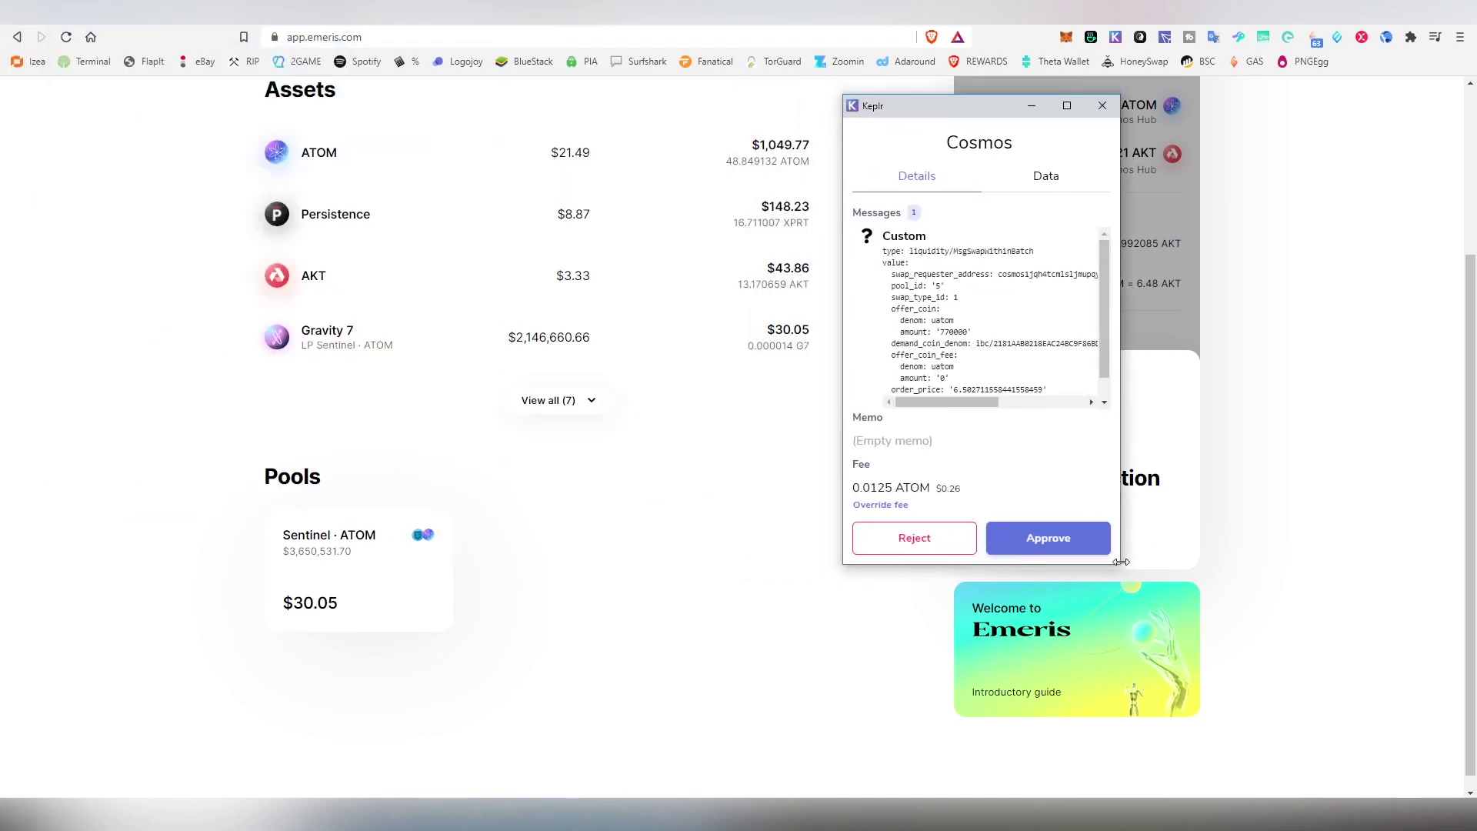
{"action": "left_click_drag", "start_coordinate": [1119, 569], "coordinate": [1204, 624]}
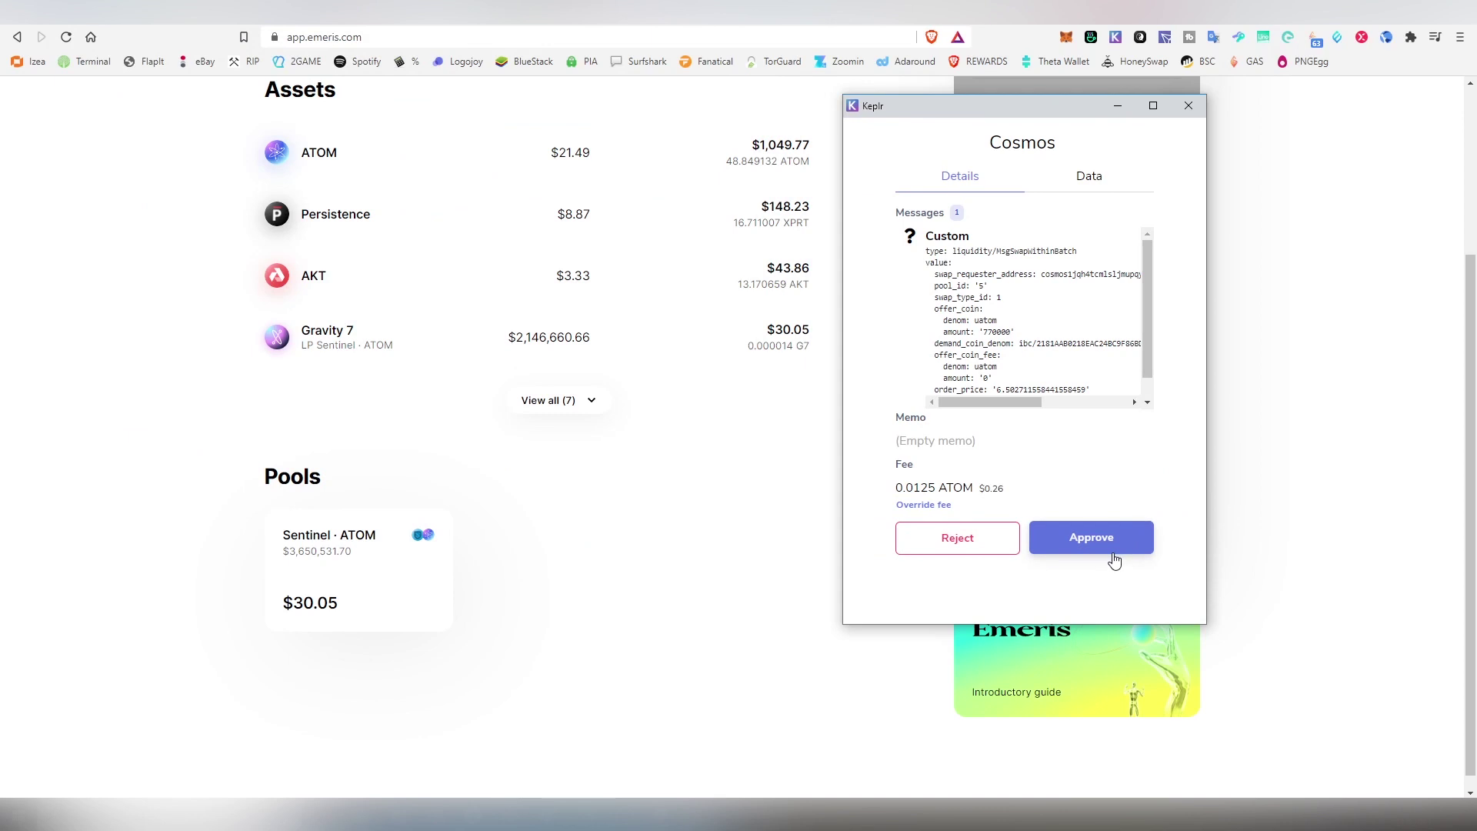
{"action": "left_click", "coordinate": [1112, 552]}
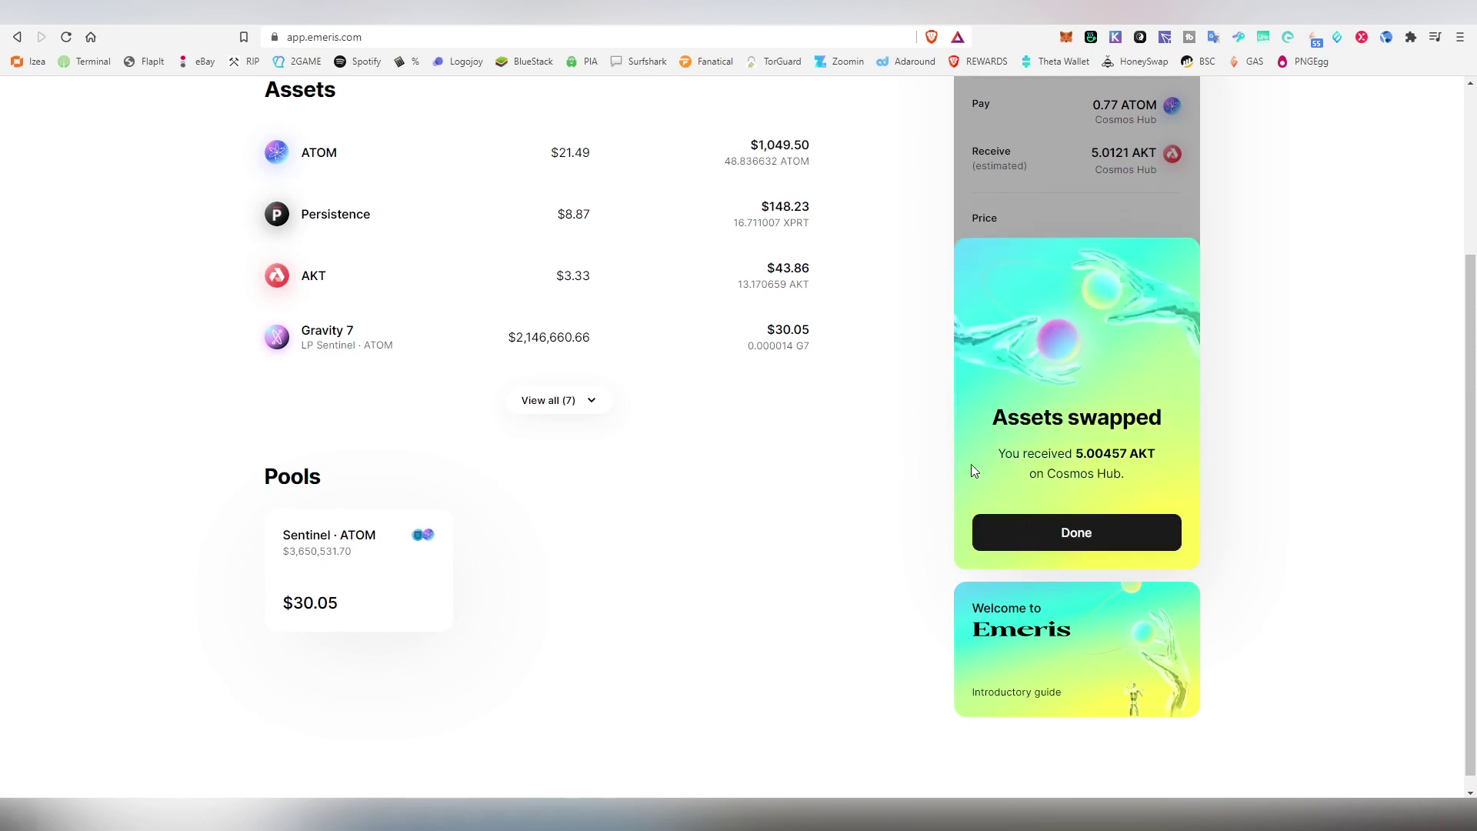
Step: Dismiss the Assets swapped card and return to the portfolio top showing 18.175229 AKT
{"action": "left_click", "coordinate": [1020, 529]}
{"action": "scroll", "coordinate": [911, 501], "scroll_direction": "up", "scroll_amount": 3}
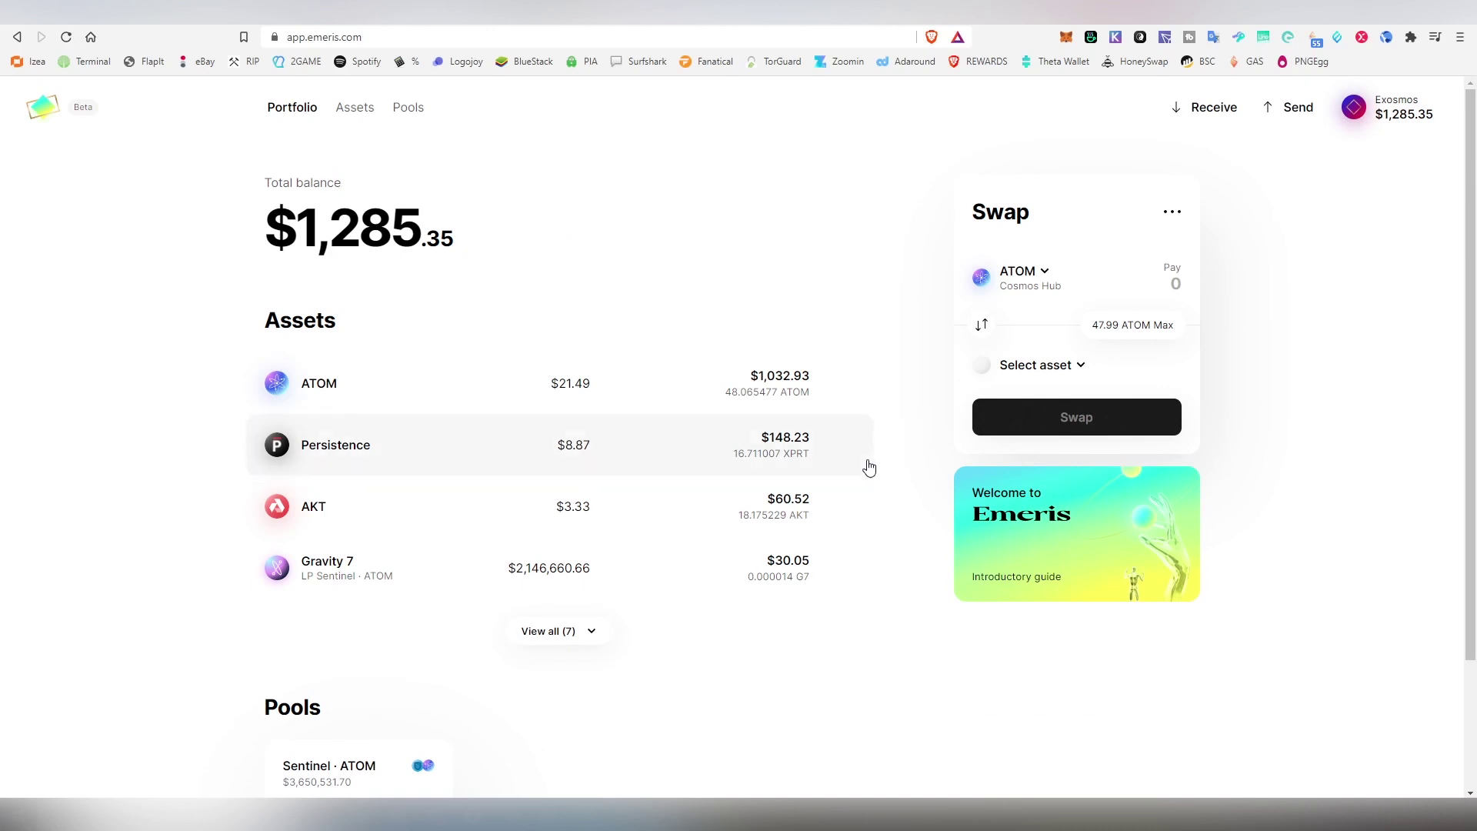
Step: Switch the Keplr wallet to the Akash chain, check its 0 AKT balance, and close it
{"action": "left_click", "coordinate": [1114, 37]}
{"action": "left_click", "coordinate": [1015, 74]}
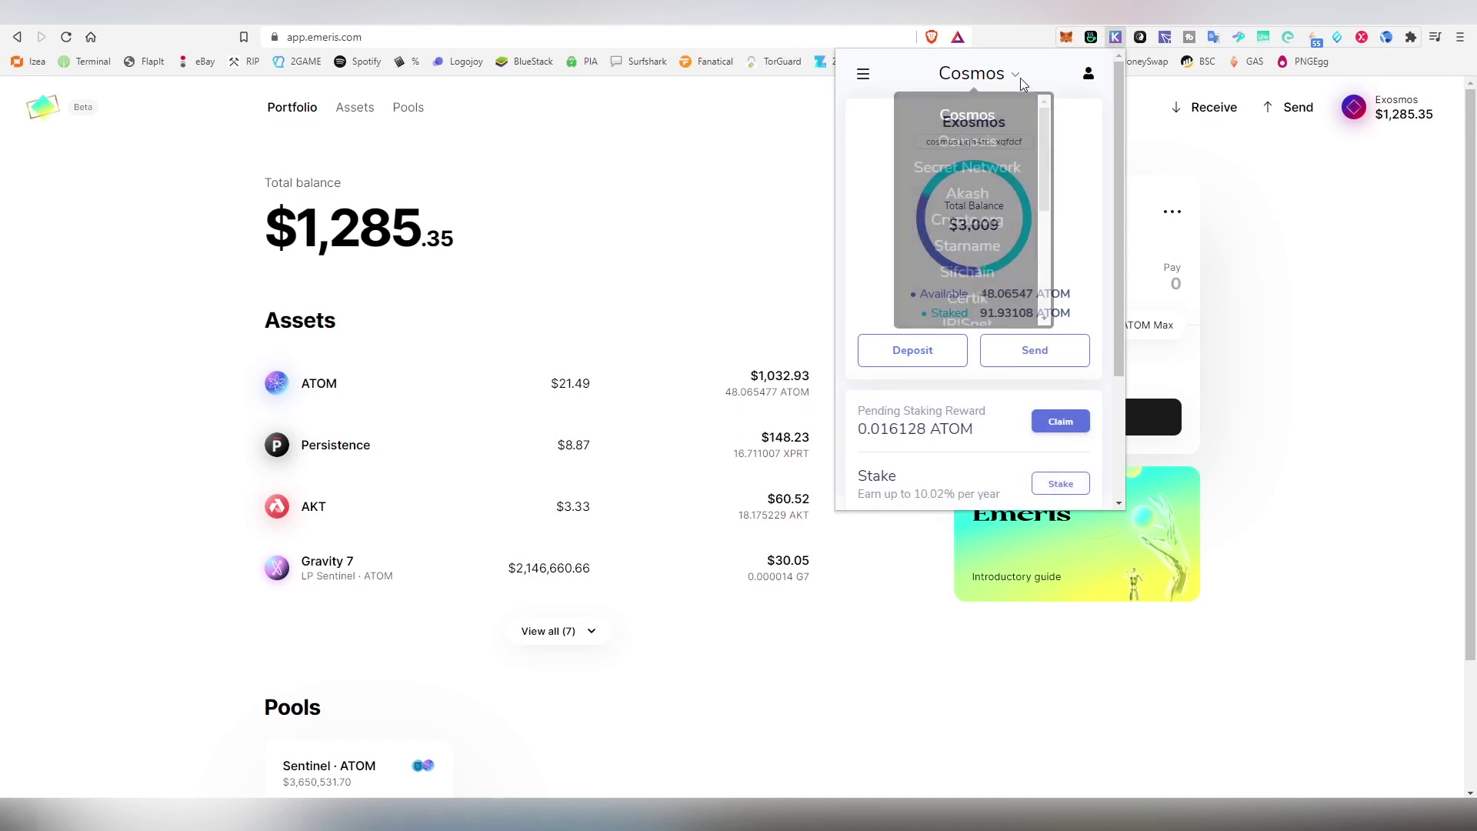
{"action": "left_click", "coordinate": [1006, 194]}
{"action": "scroll", "coordinate": [1046, 323], "scroll_direction": "down", "scroll_amount": 1}
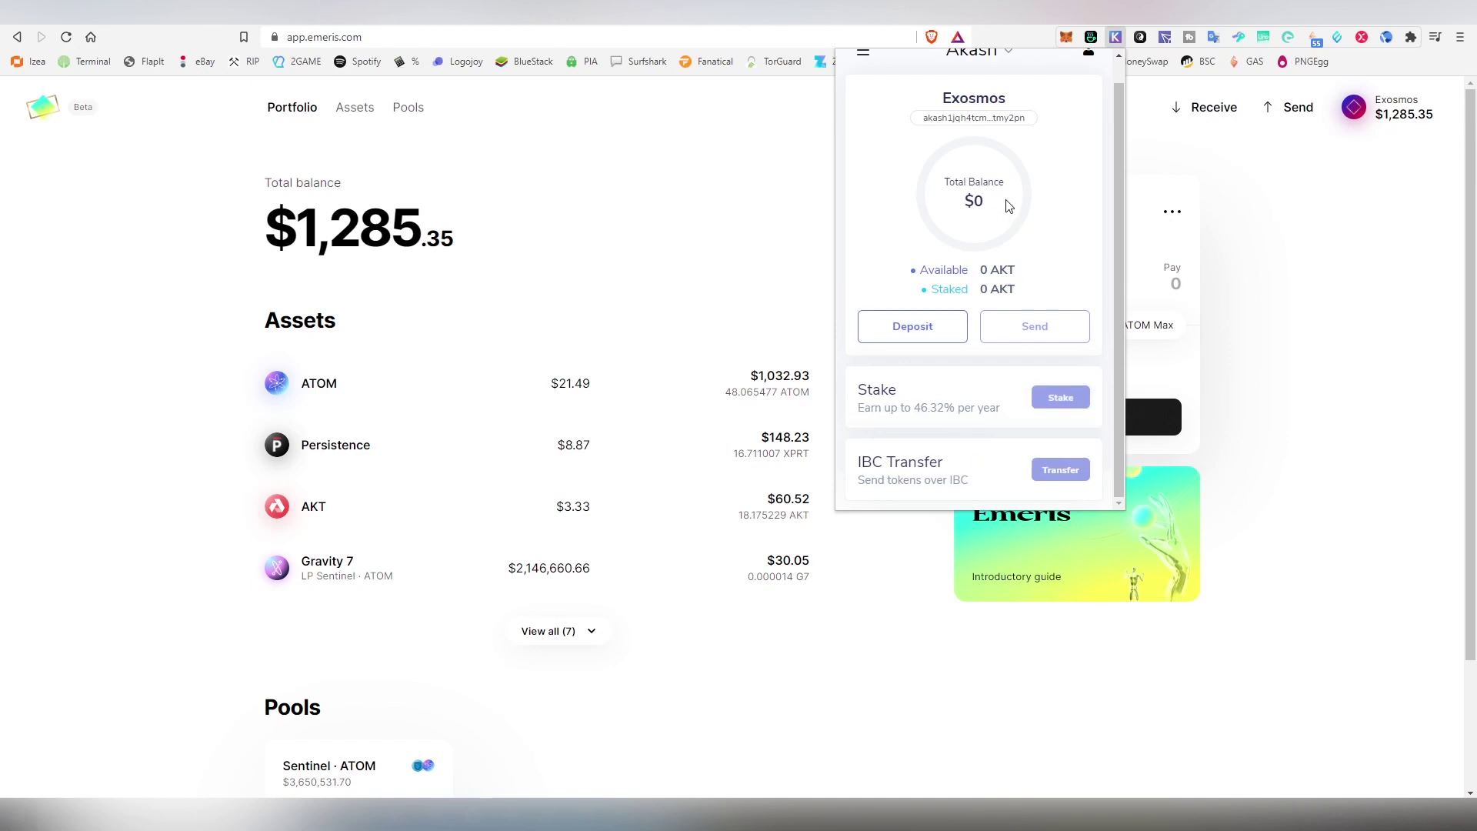
{"action": "scroll", "coordinate": [971, 214], "scroll_direction": "up", "scroll_amount": 1}
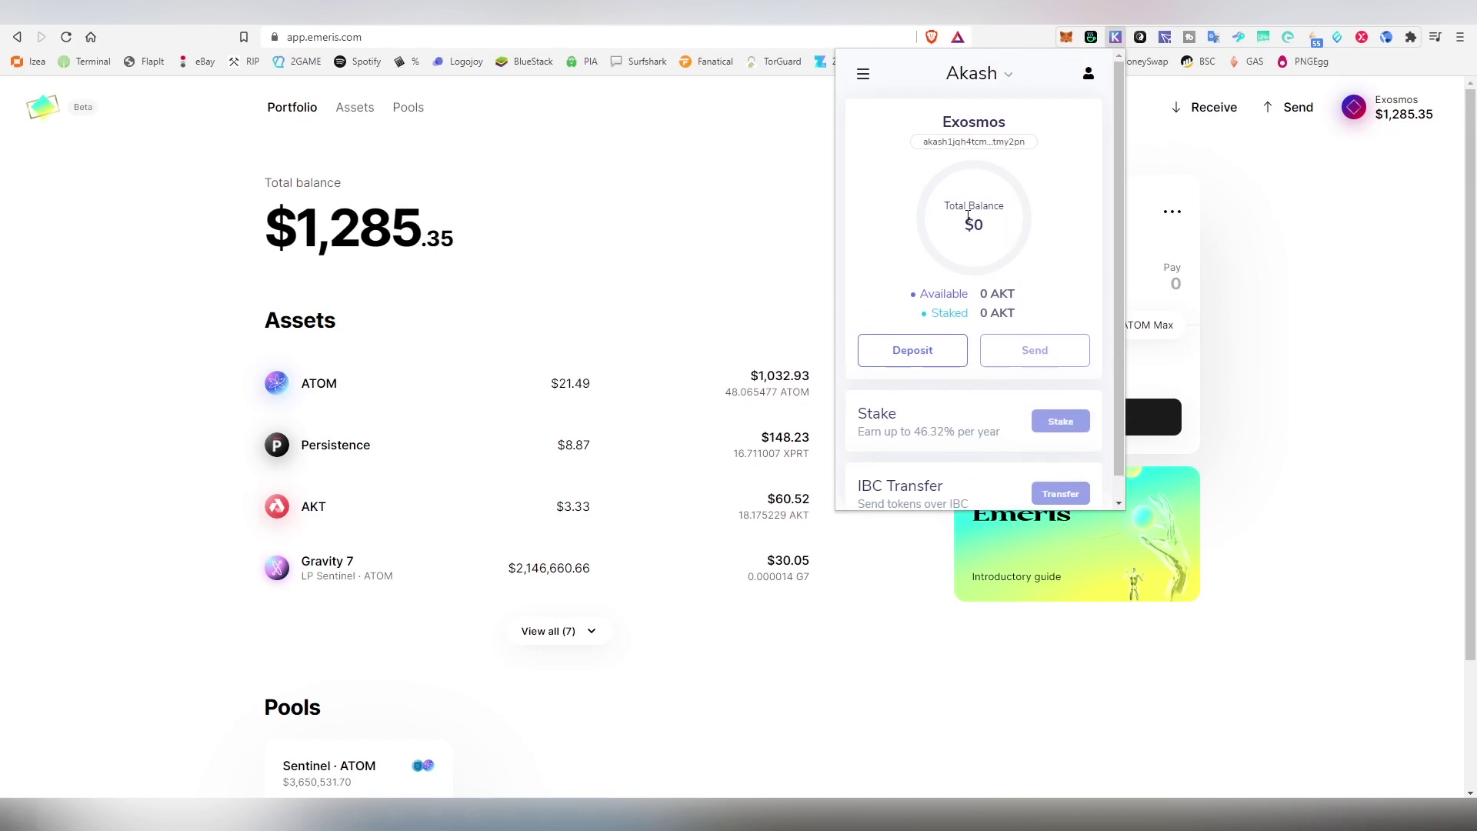
{"action": "left_click", "coordinate": [713, 289]}
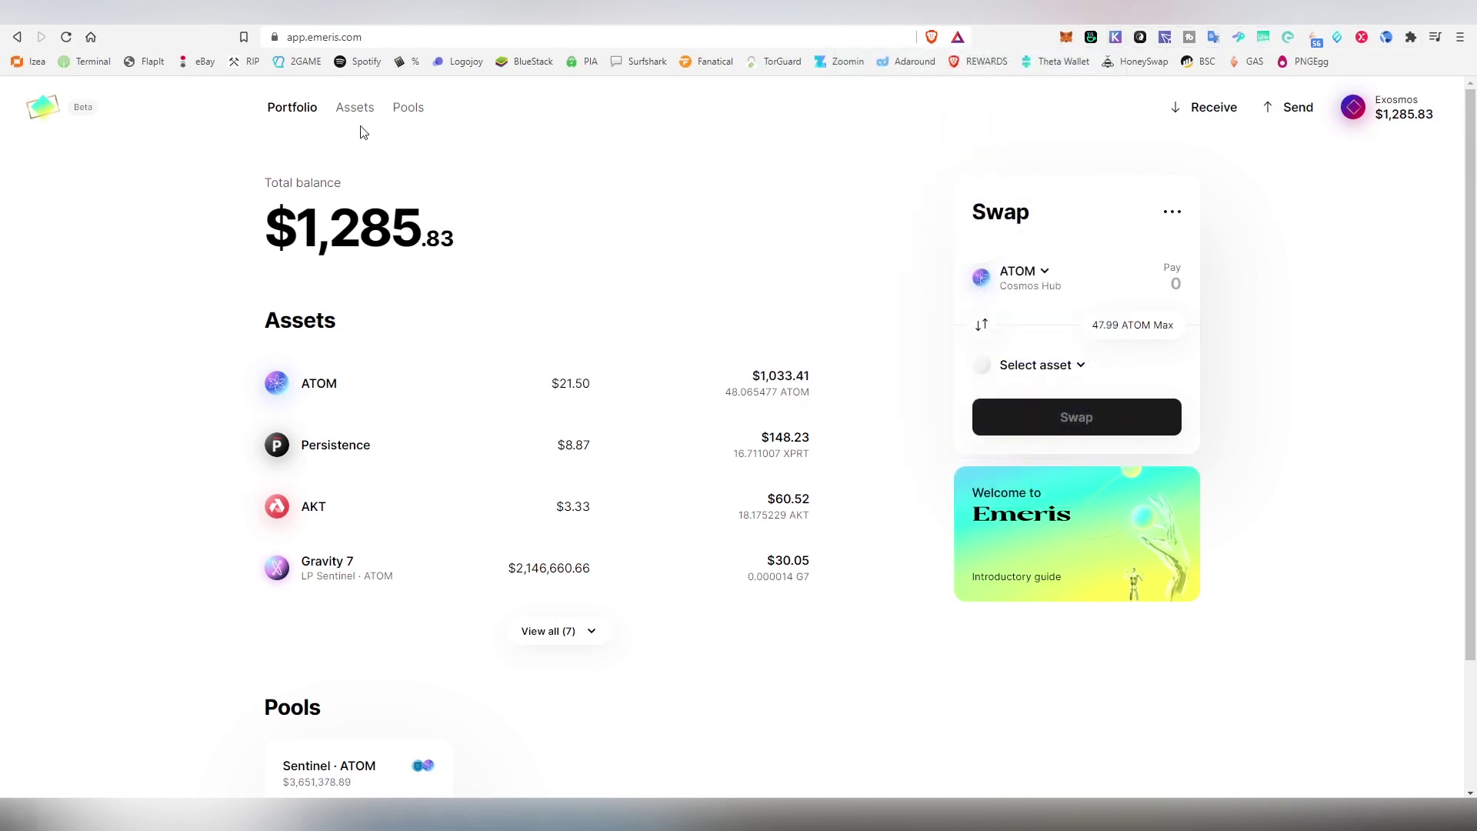
Step: Open the AKT · ATOM pool from the Pools list and start adding liquidity
{"action": "left_click", "coordinate": [408, 123]}
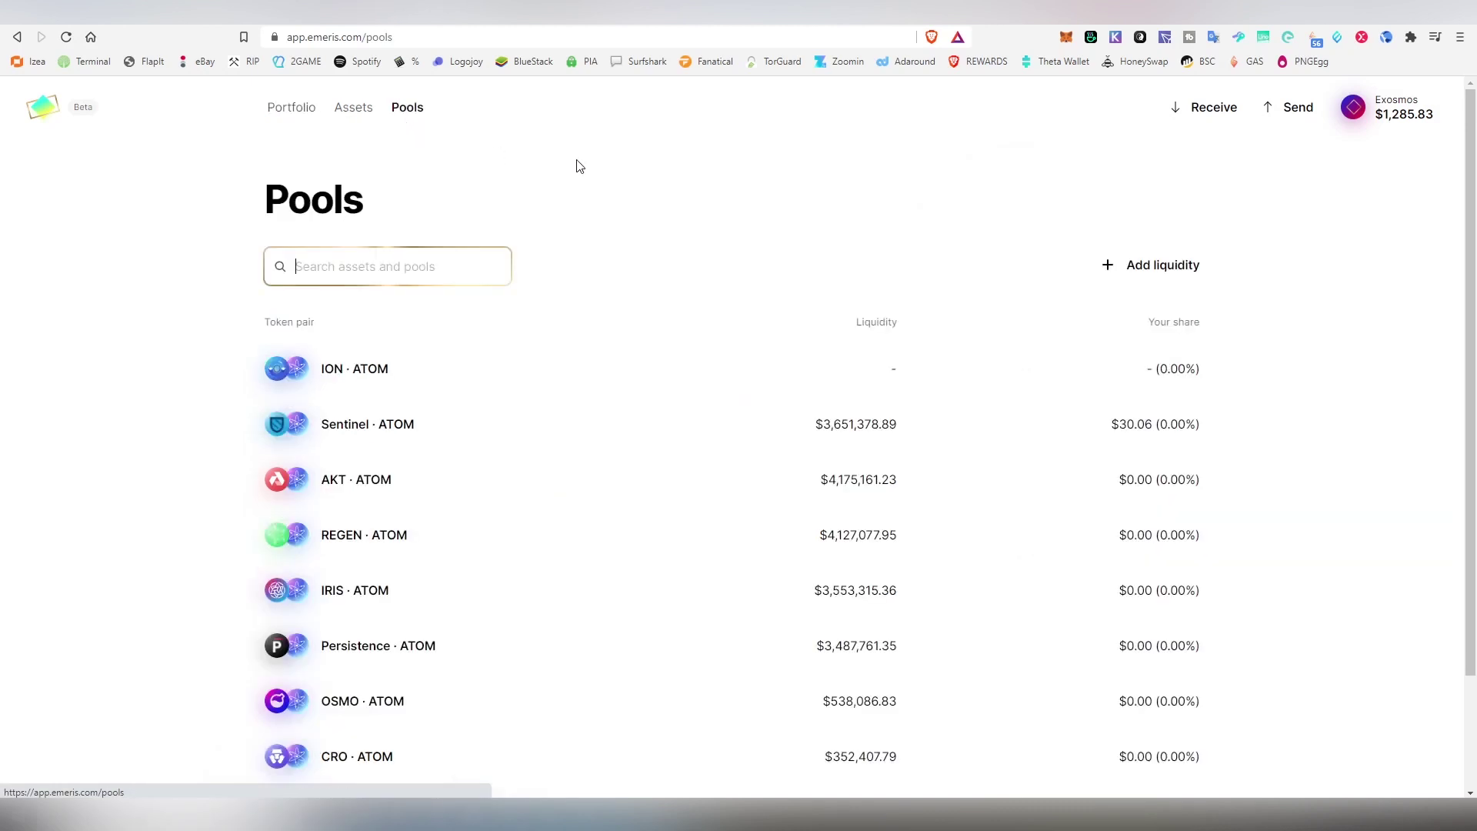
{"action": "left_click", "coordinate": [539, 479]}
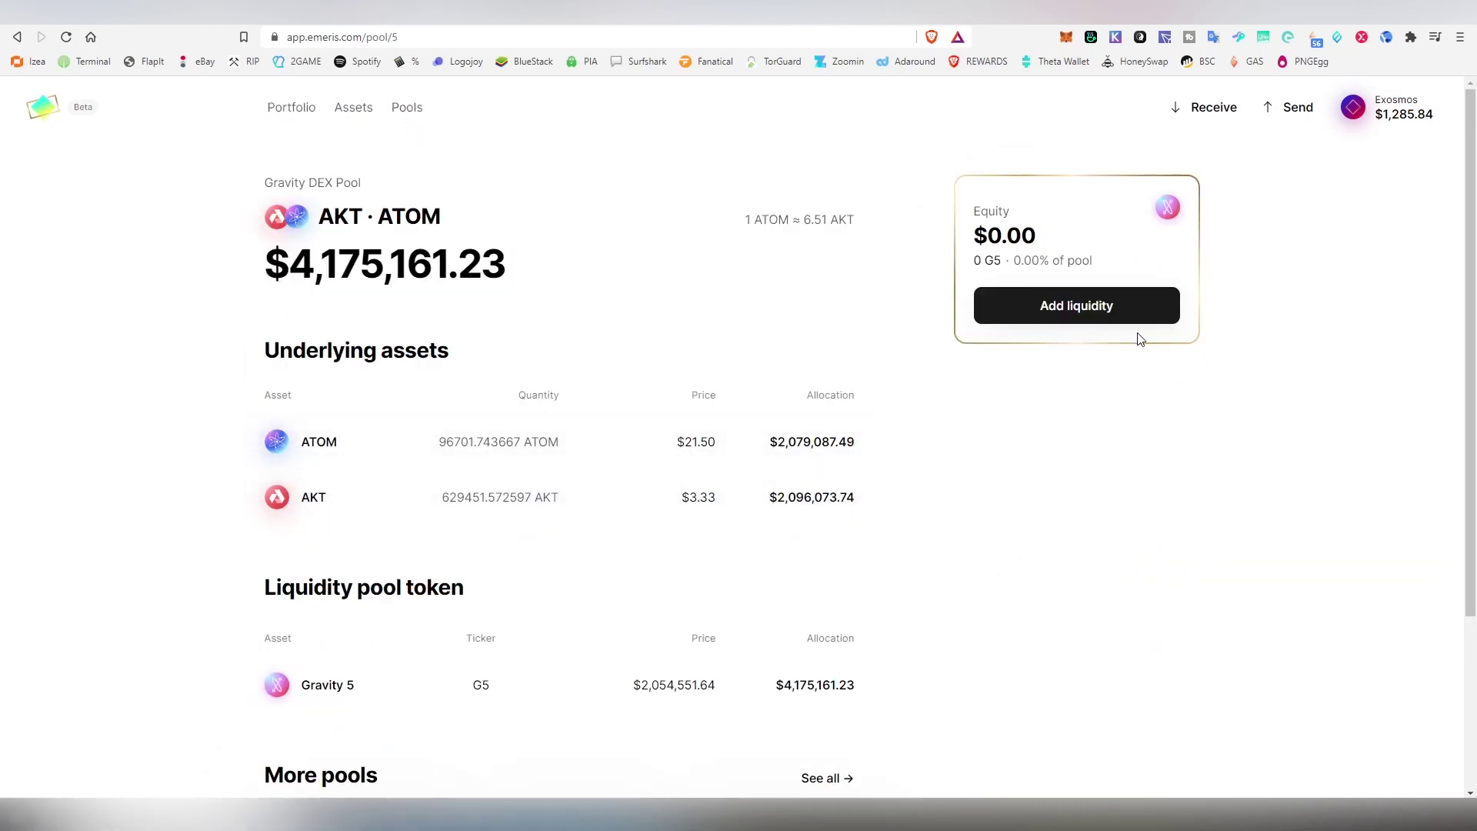
{"action": "left_click", "coordinate": [1095, 307]}
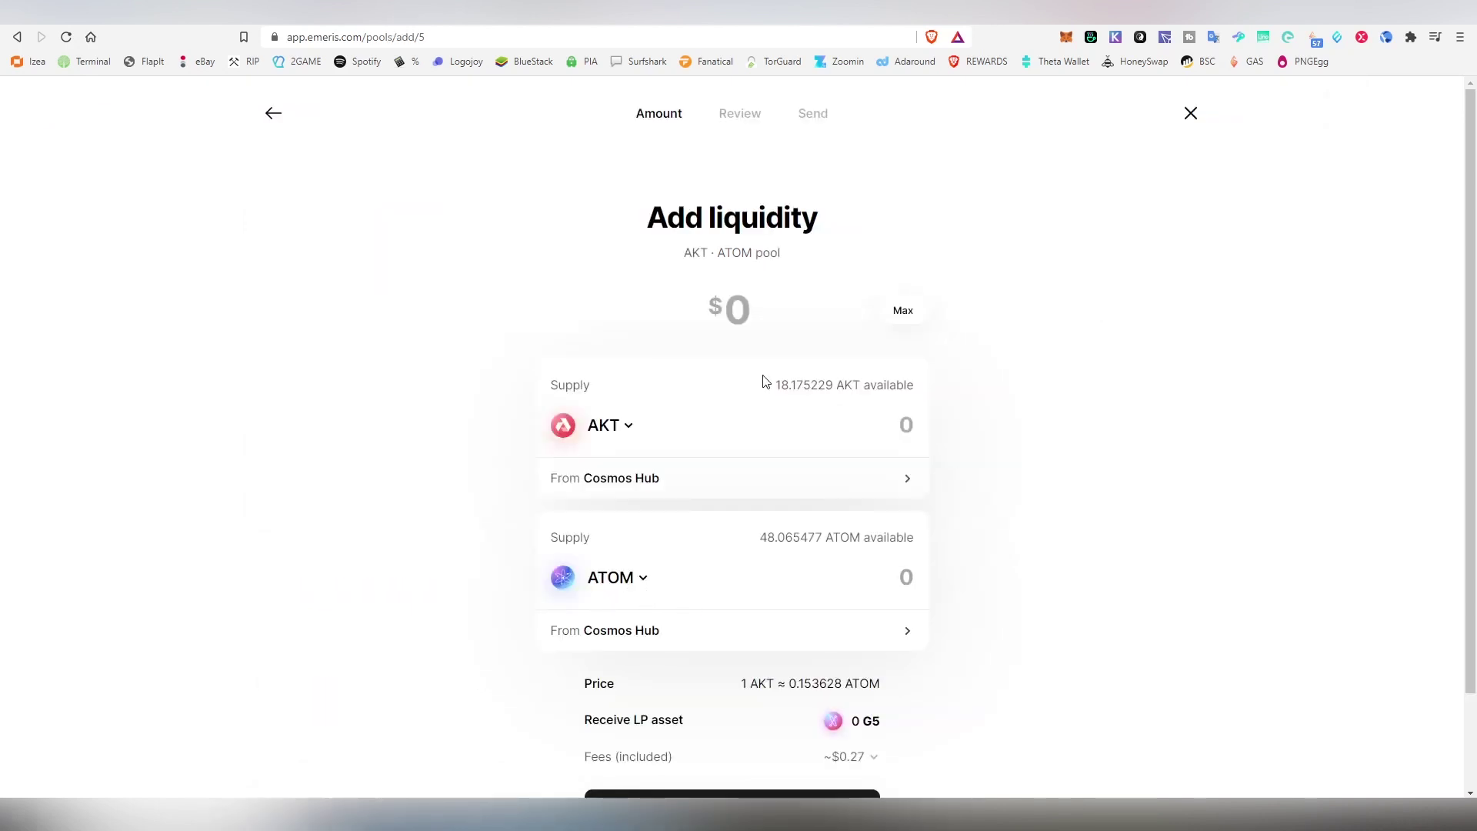
Step: Enter 18.17 AKT (paired with 2.791431 ATOM) and proceed to the review for 0.000058 G5
{"action": "left_click", "coordinate": [854, 424]}
{"action": "type", "text": "2"}
{"action": "key", "text": "BackSpace"}
{"action": "type", "text": "18"}
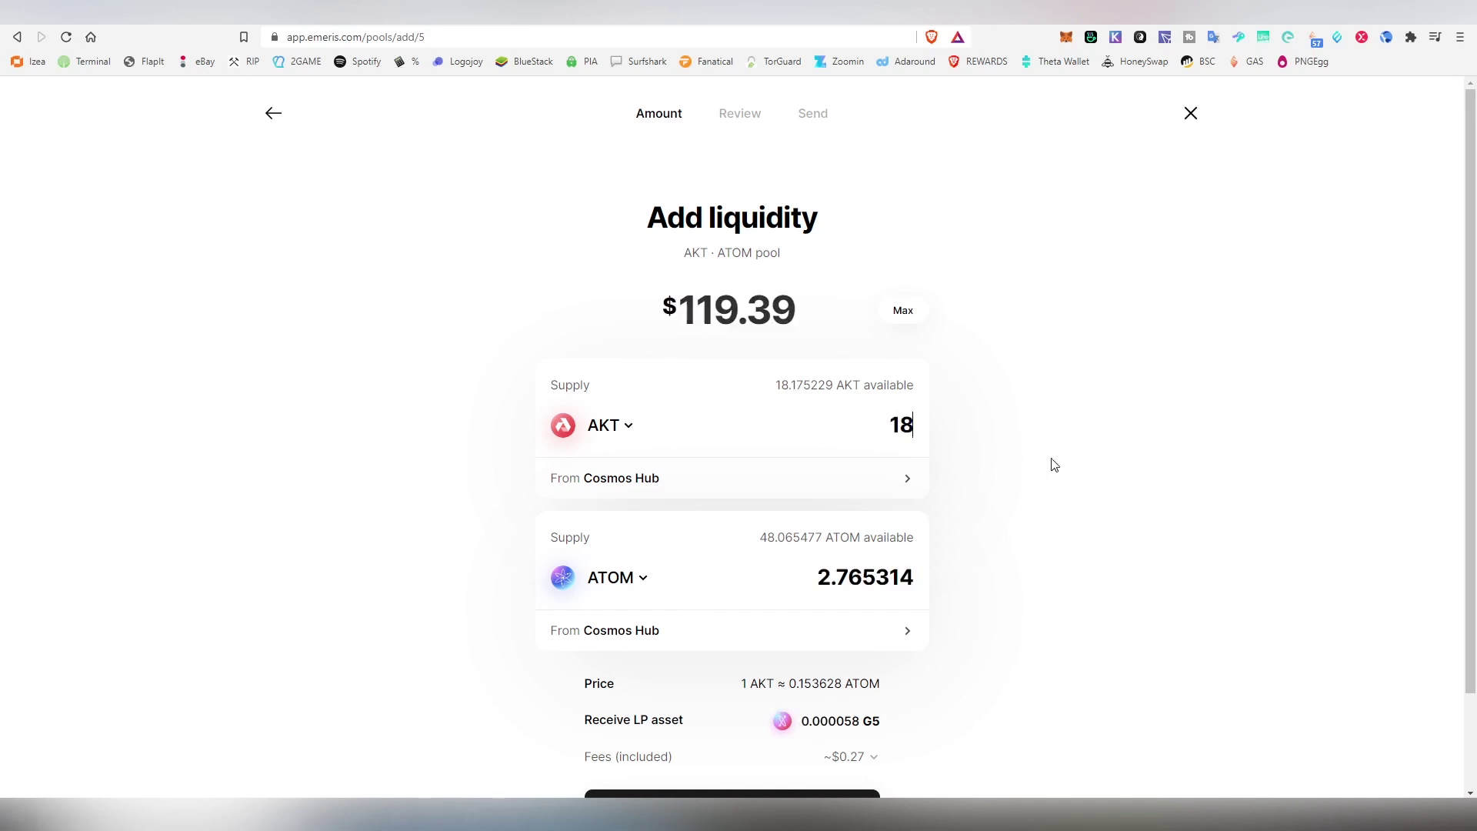
{"action": "type", "text": ".17"}
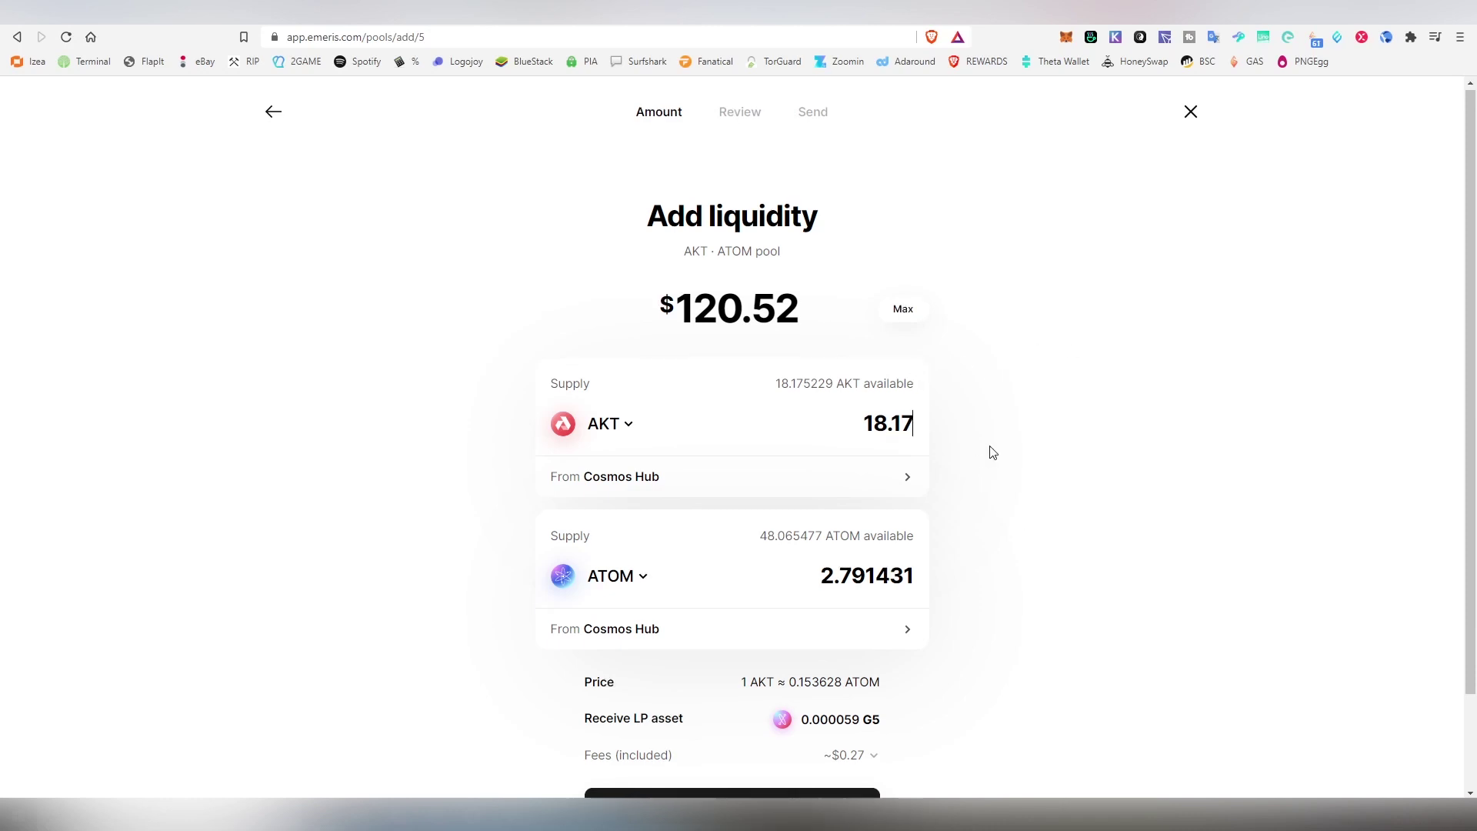
{"action": "scroll", "coordinate": [979, 449], "scroll_direction": "down", "scroll_amount": 2}
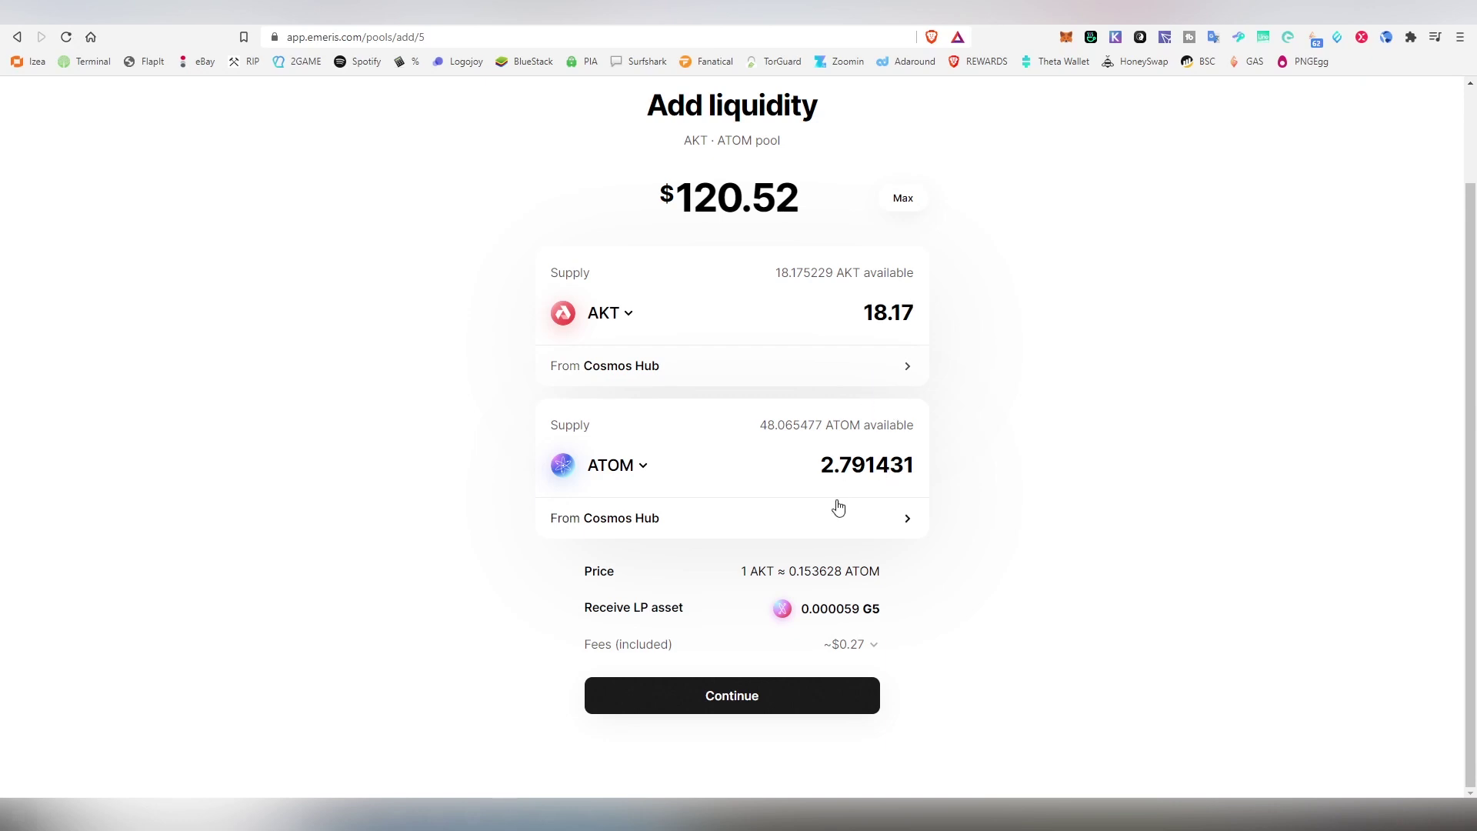
{"action": "left_click", "coordinate": [821, 694]}
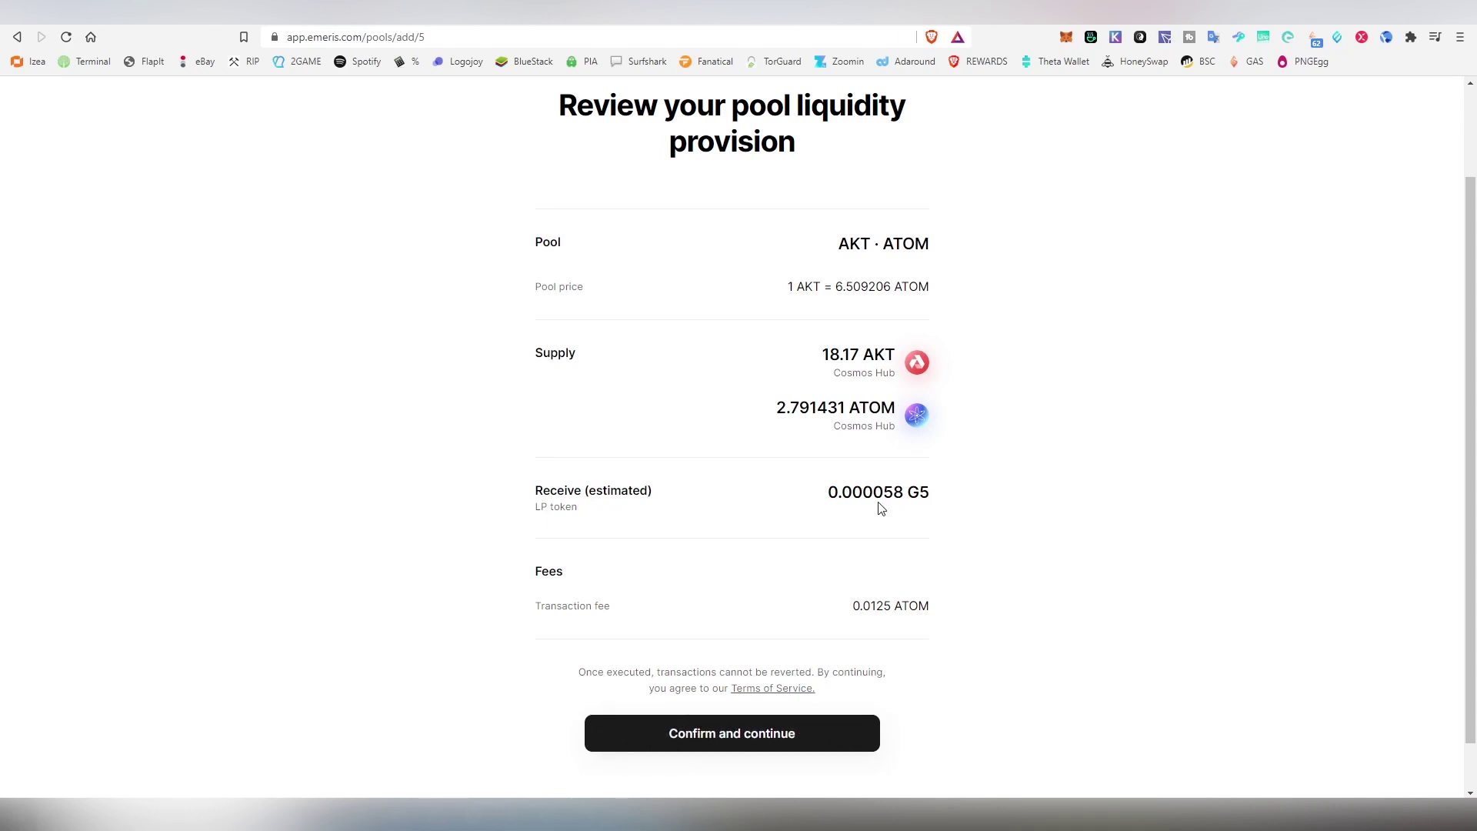
Step: Confirm the deposit and approve it in Keplr, keeping the Average 0.0125 ATOM fee
{"action": "left_click", "coordinate": [827, 731]}
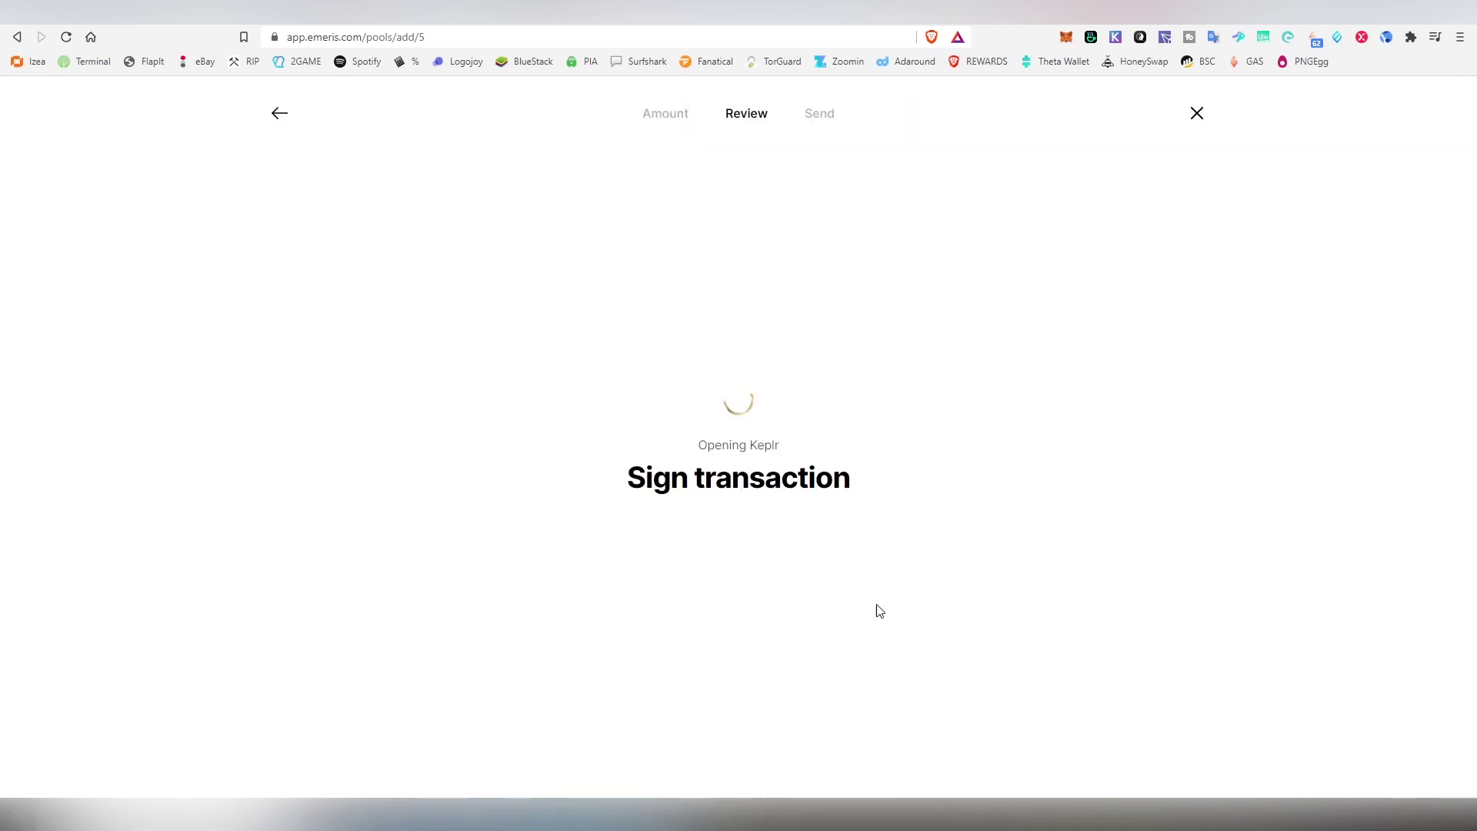
{"action": "key", "text": "ctrl+a"}
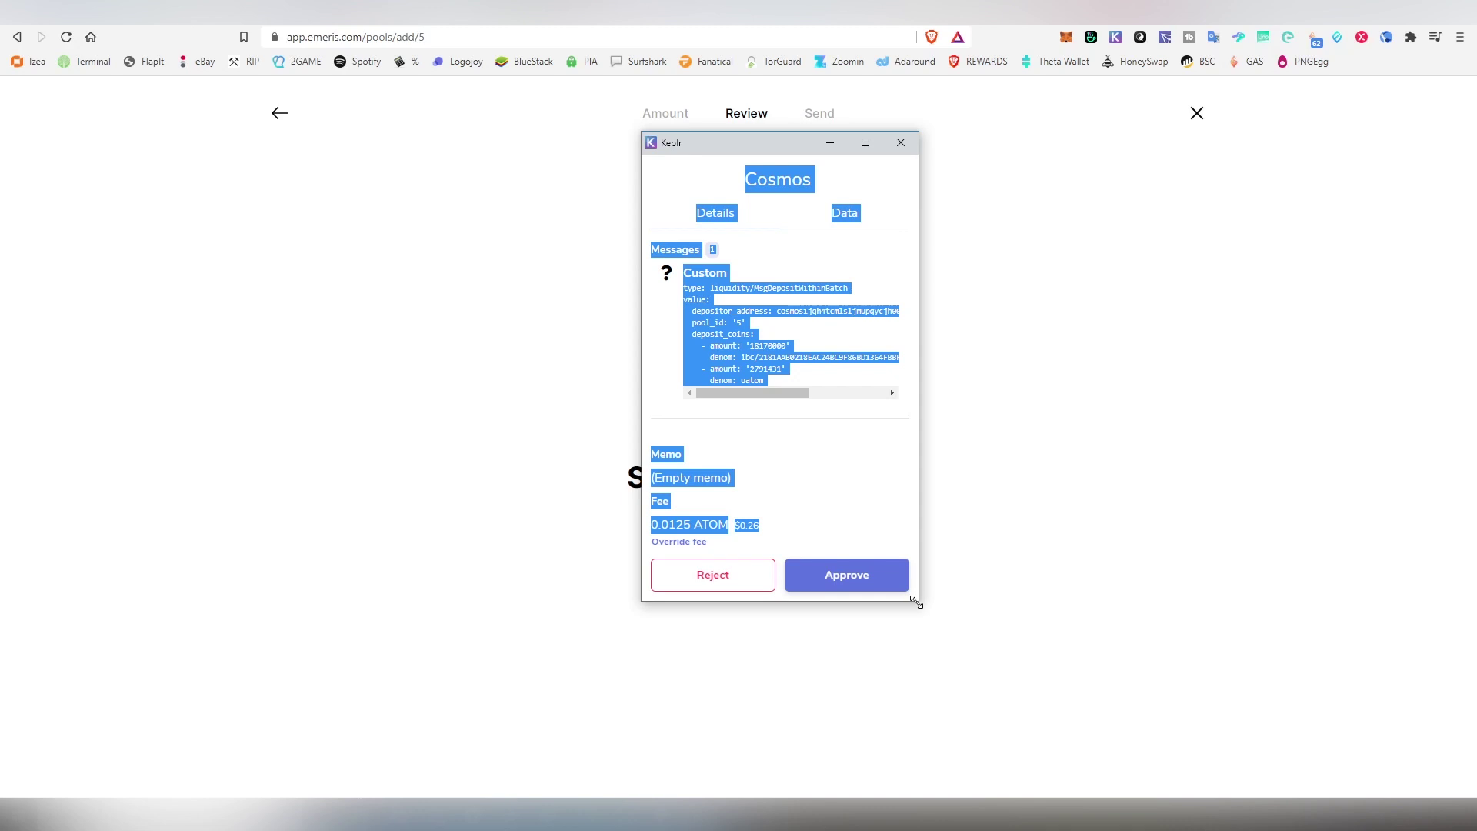
{"action": "left_click_drag", "start_coordinate": [913, 600], "coordinate": [1048, 643]}
{"action": "left_click", "coordinate": [967, 500]}
{"action": "left_click", "coordinate": [765, 543]}
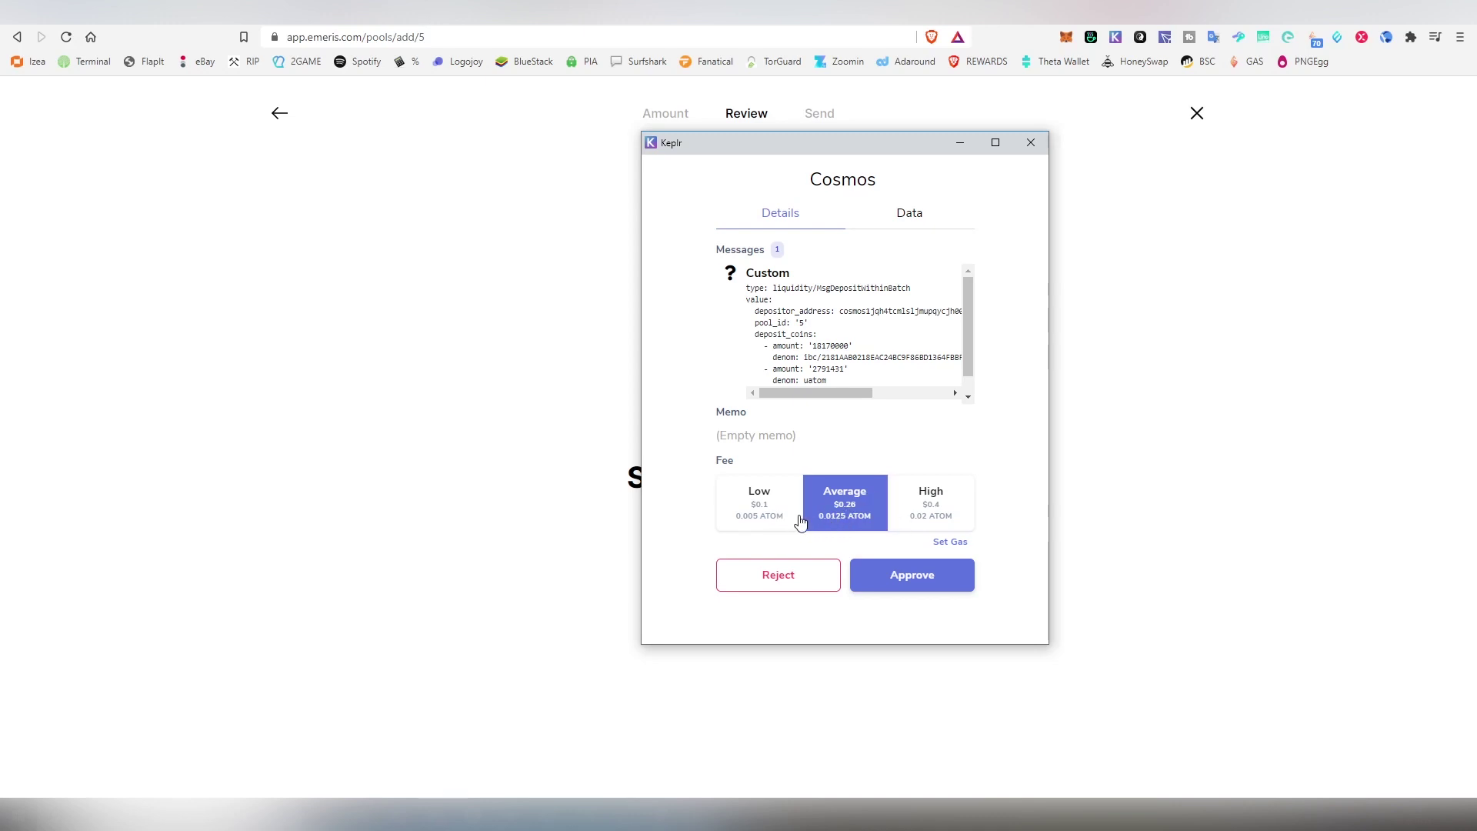
{"action": "left_click", "coordinate": [936, 584]}
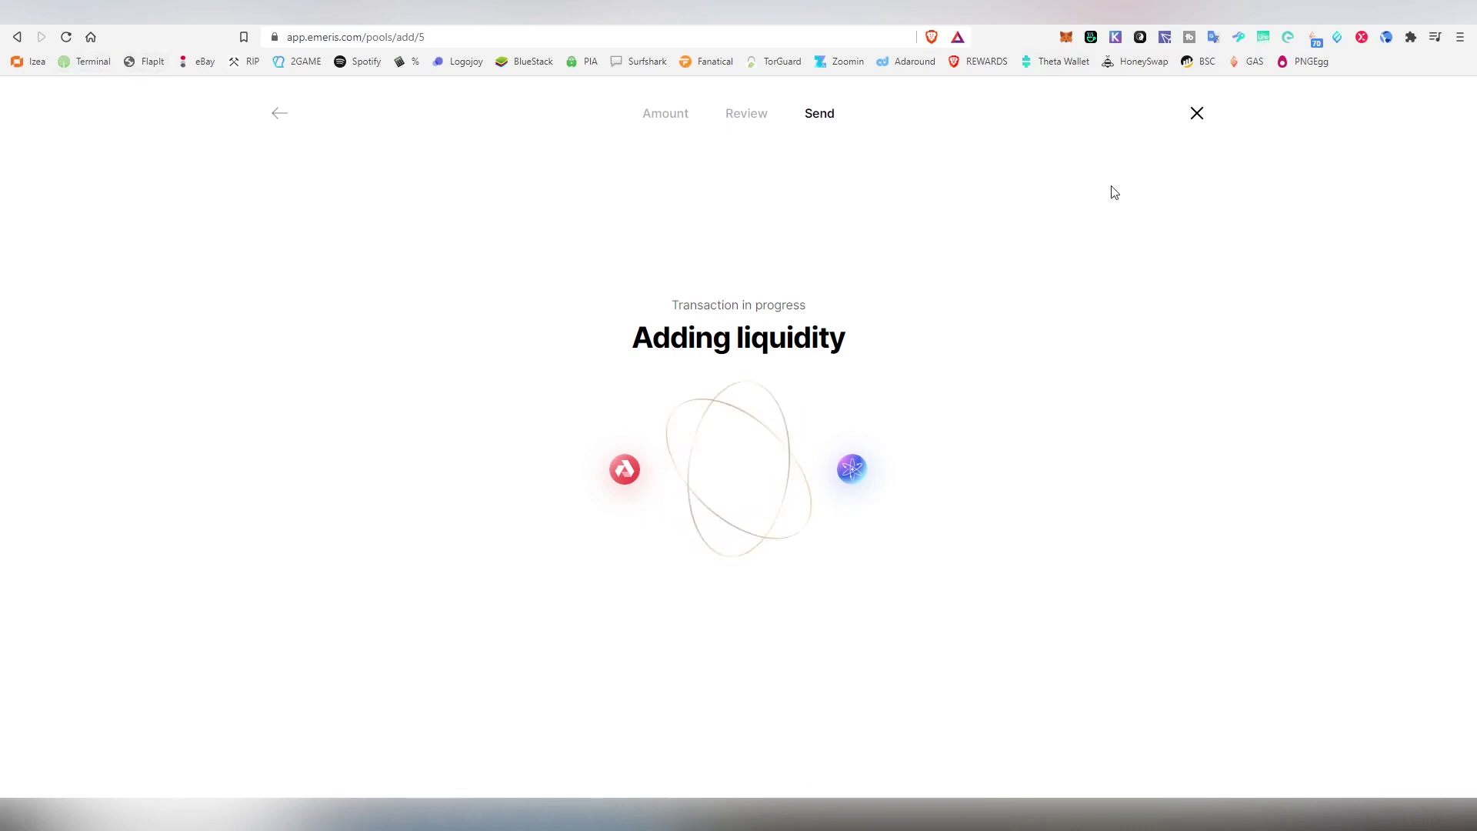
Step: Close the Adding liquidity screen, reload Pools, and open AKT · ATOM showing $118.98 equity
{"action": "left_click", "coordinate": [1195, 117]}
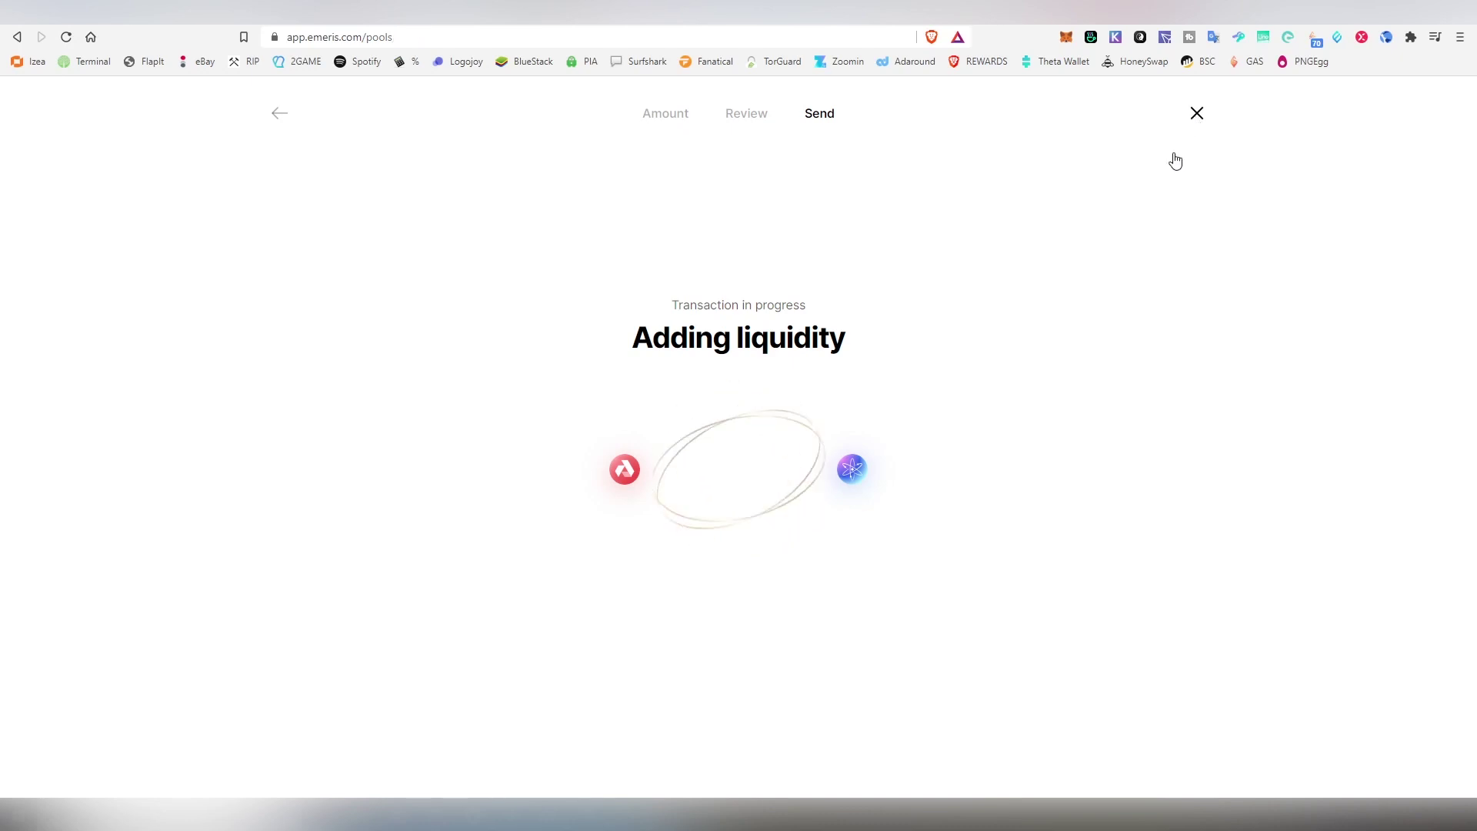
{"action": "left_click", "coordinate": [66, 37]}
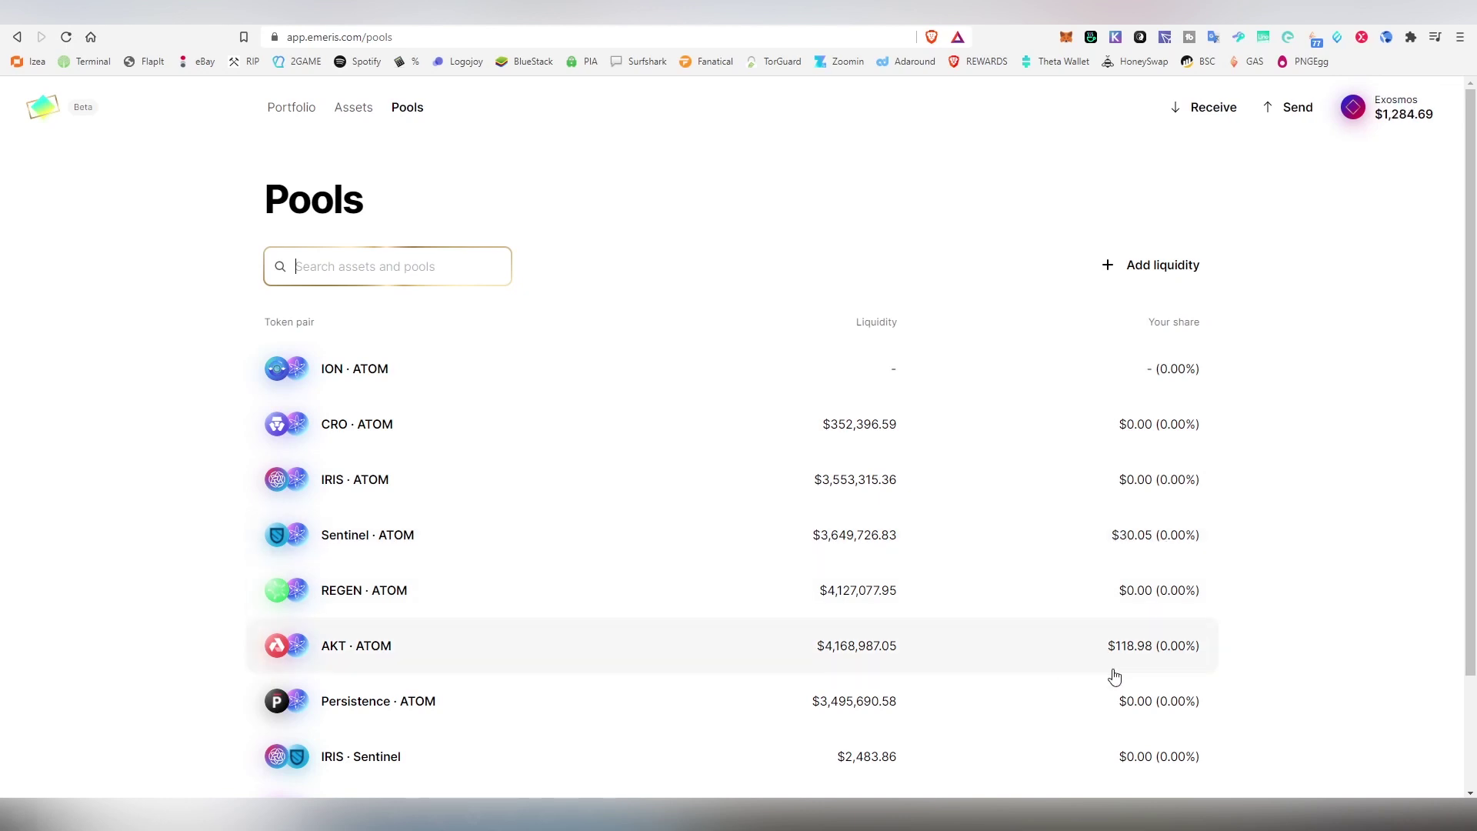
{"action": "left_click", "coordinate": [1152, 659]}
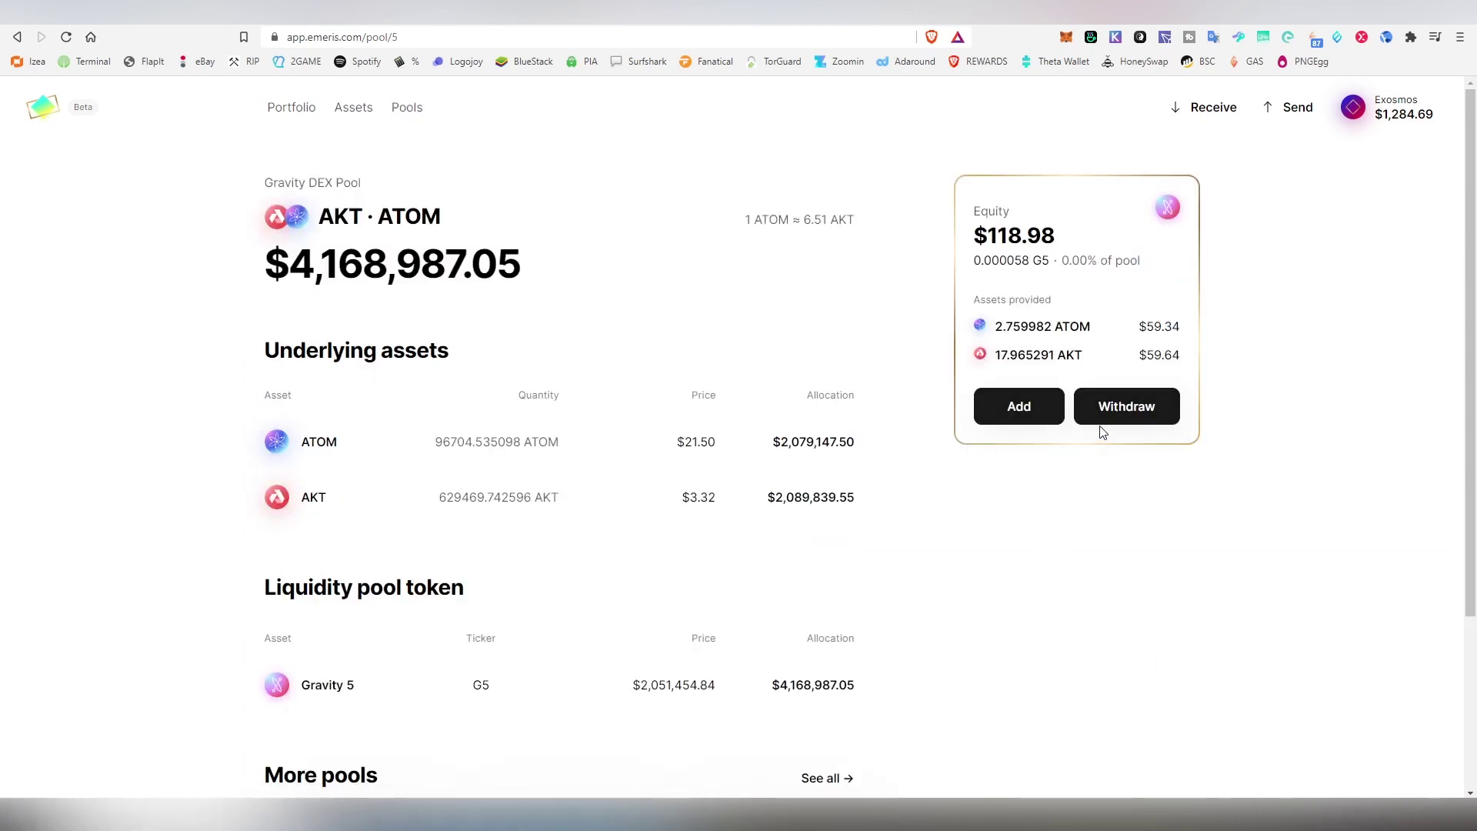
Step: Preview a Max withdrawal of the position: 17.965292 AKT and 2.759982 ATOM ($118.98)
{"action": "left_click", "coordinate": [1102, 420]}
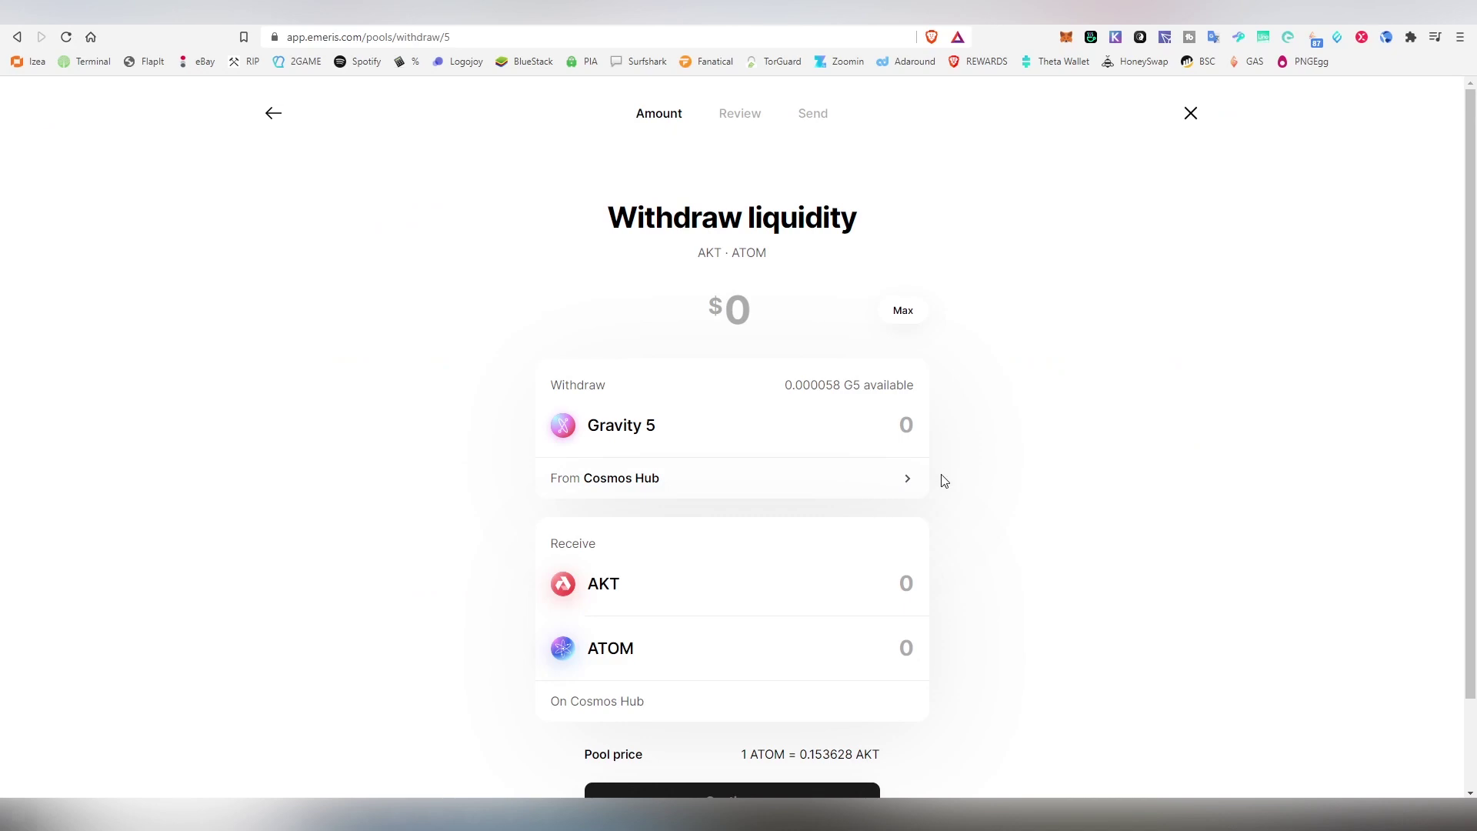
{"action": "scroll", "coordinate": [934, 484], "scroll_direction": "down", "scroll_amount": 2}
{"action": "scroll", "coordinate": [864, 518], "scroll_direction": "up", "scroll_amount": 2}
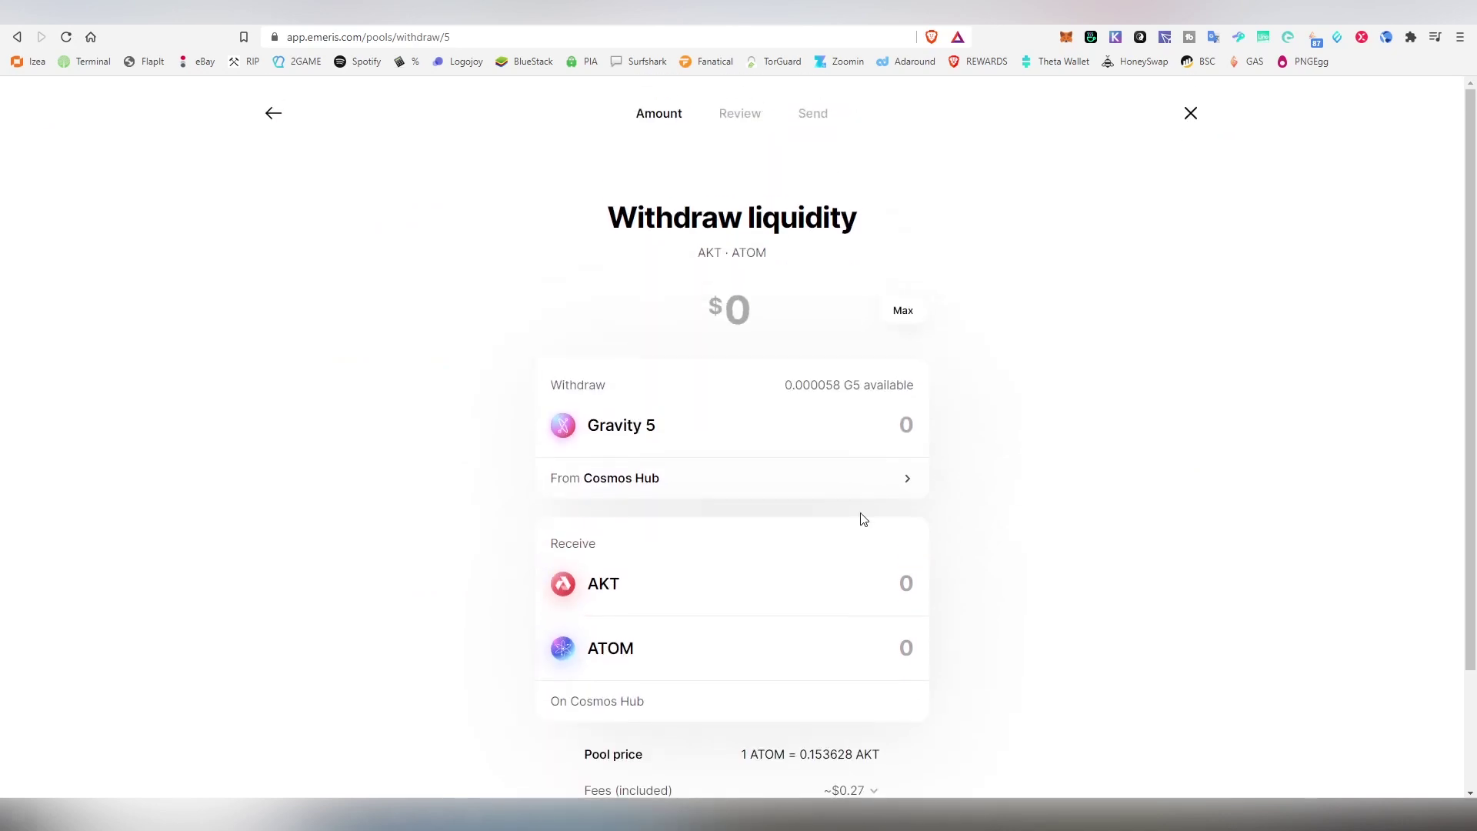
{"action": "left_click", "coordinate": [904, 324]}
{"action": "scroll", "coordinate": [979, 432], "scroll_direction": "down", "scroll_amount": 2}
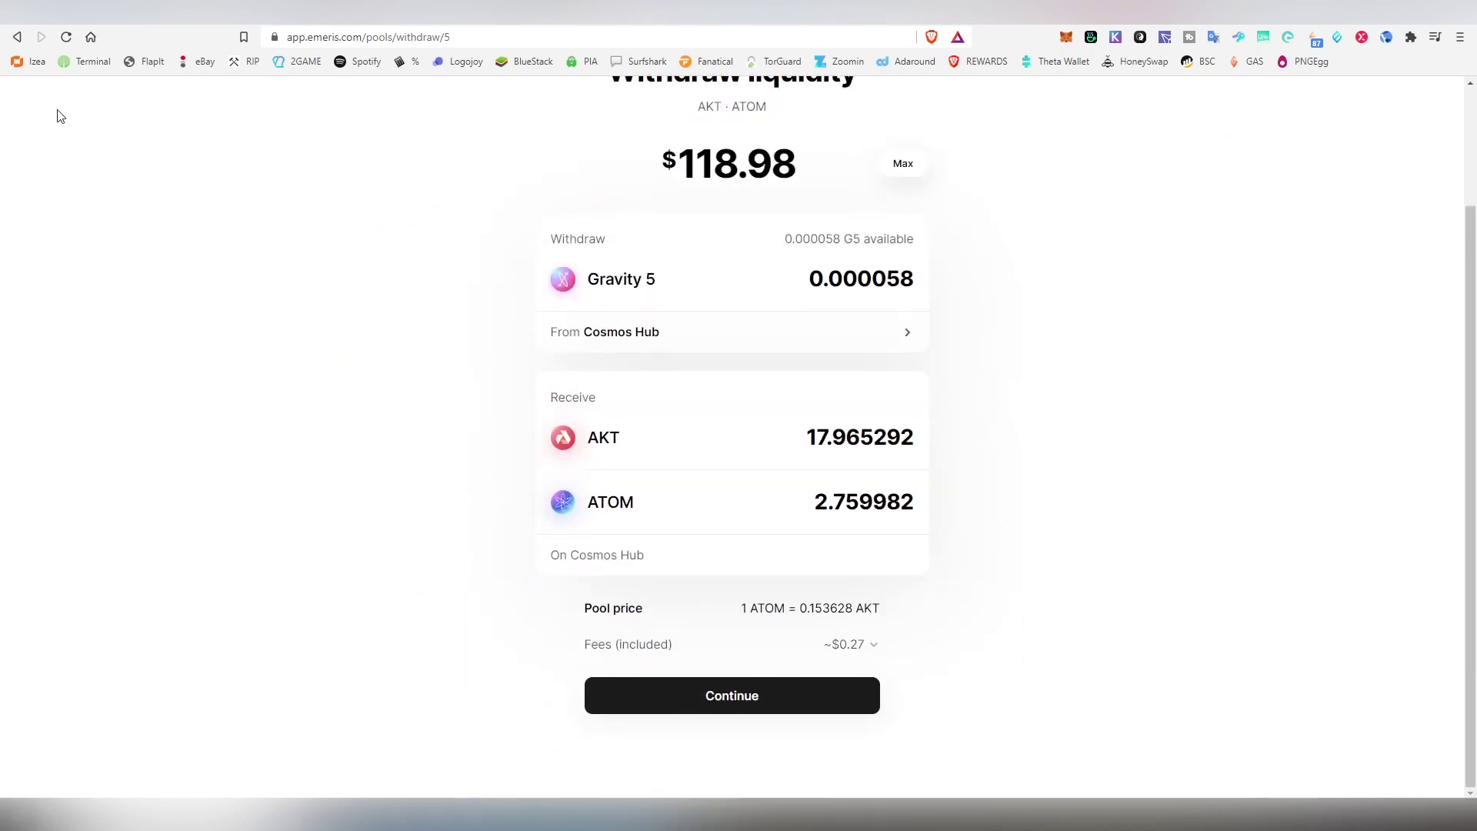
Step: Go back to the Pools list without withdrawing, showing the $118.98 AKT · ATOM share
{"action": "left_click", "coordinate": [18, 37]}
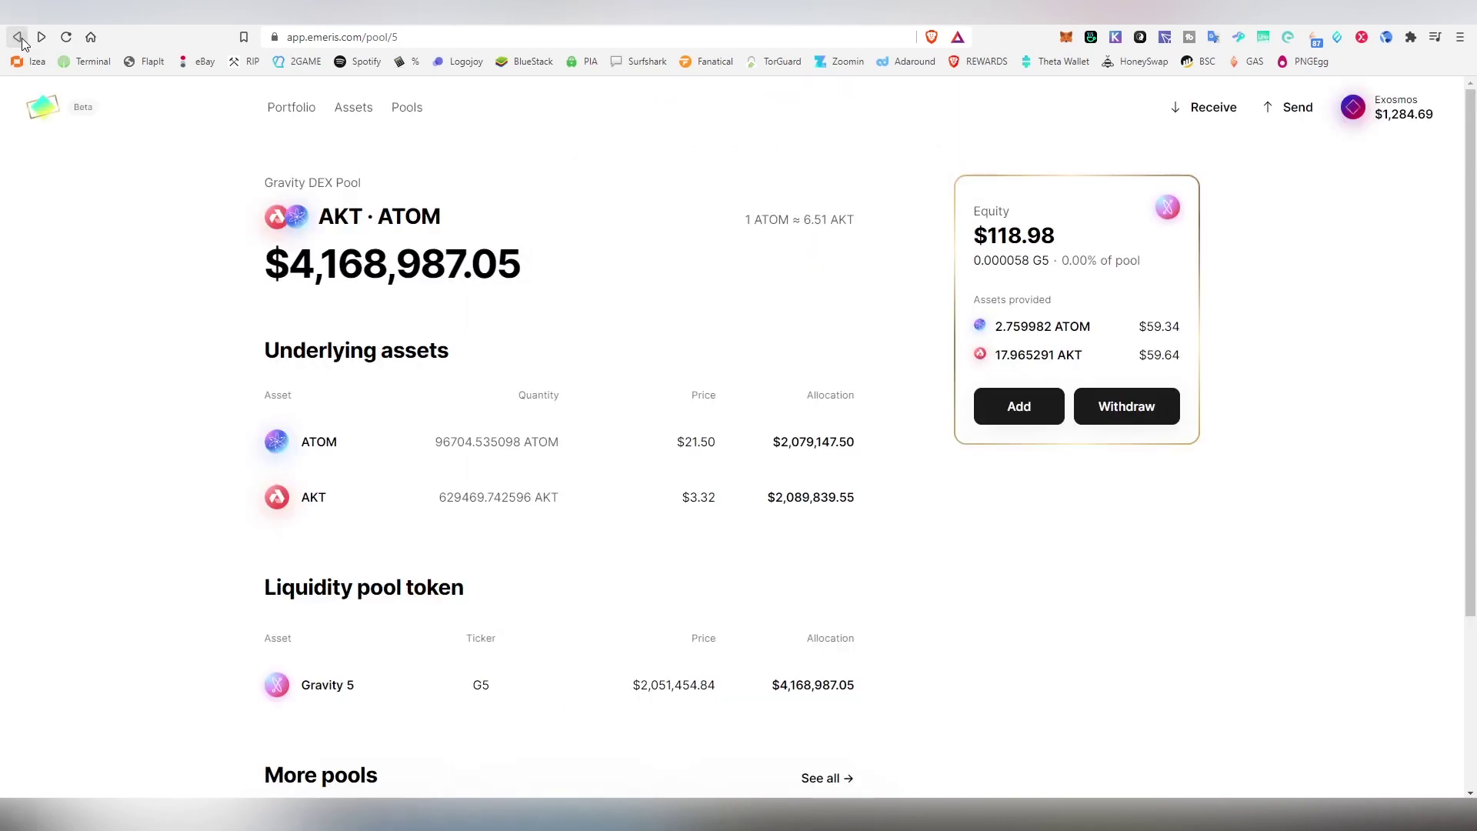
{"action": "left_click", "coordinate": [18, 37]}
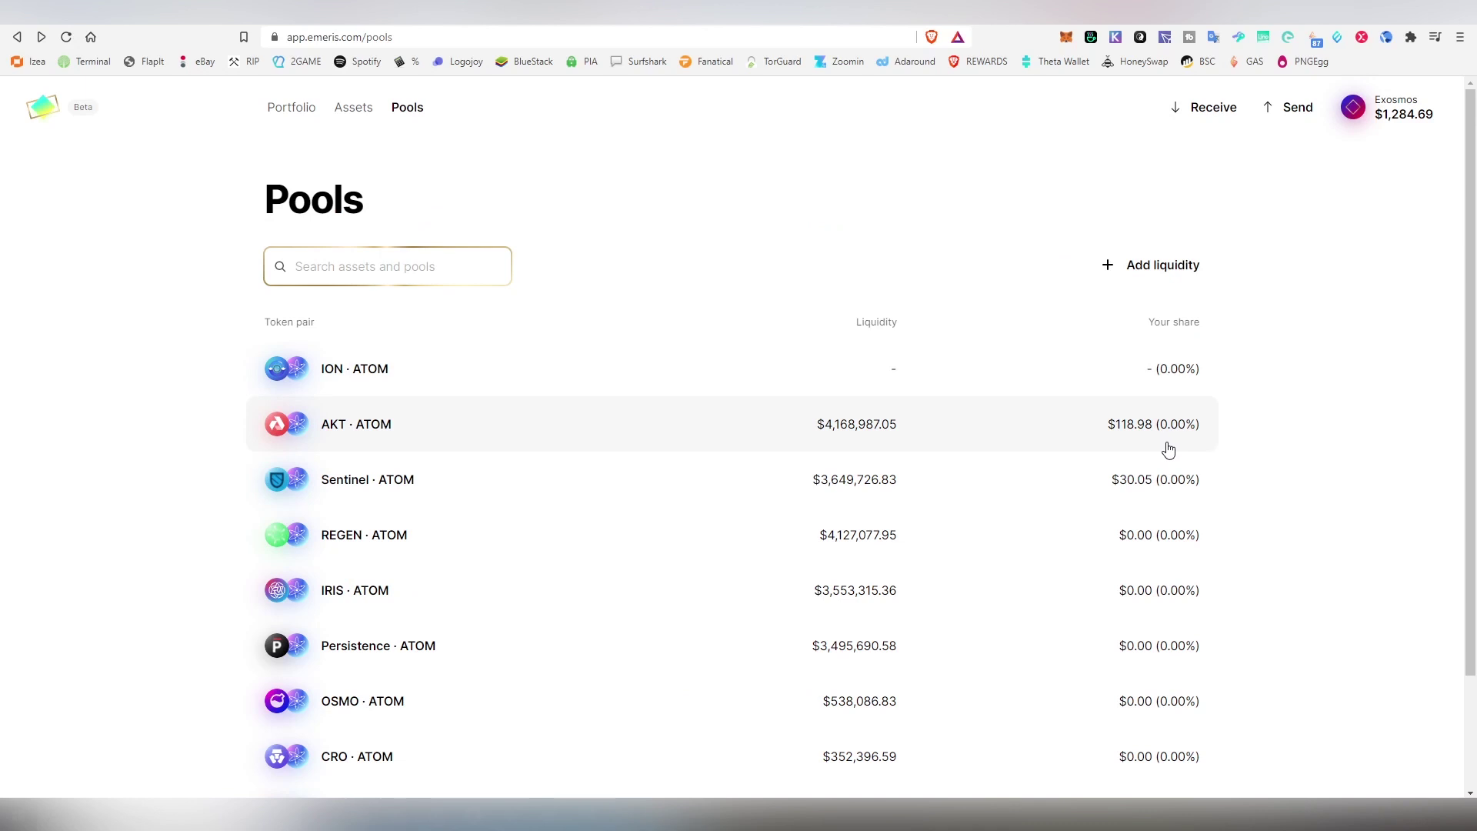
{"action": "scroll", "coordinate": [1168, 449], "scroll_direction": "down", "scroll_amount": 2}
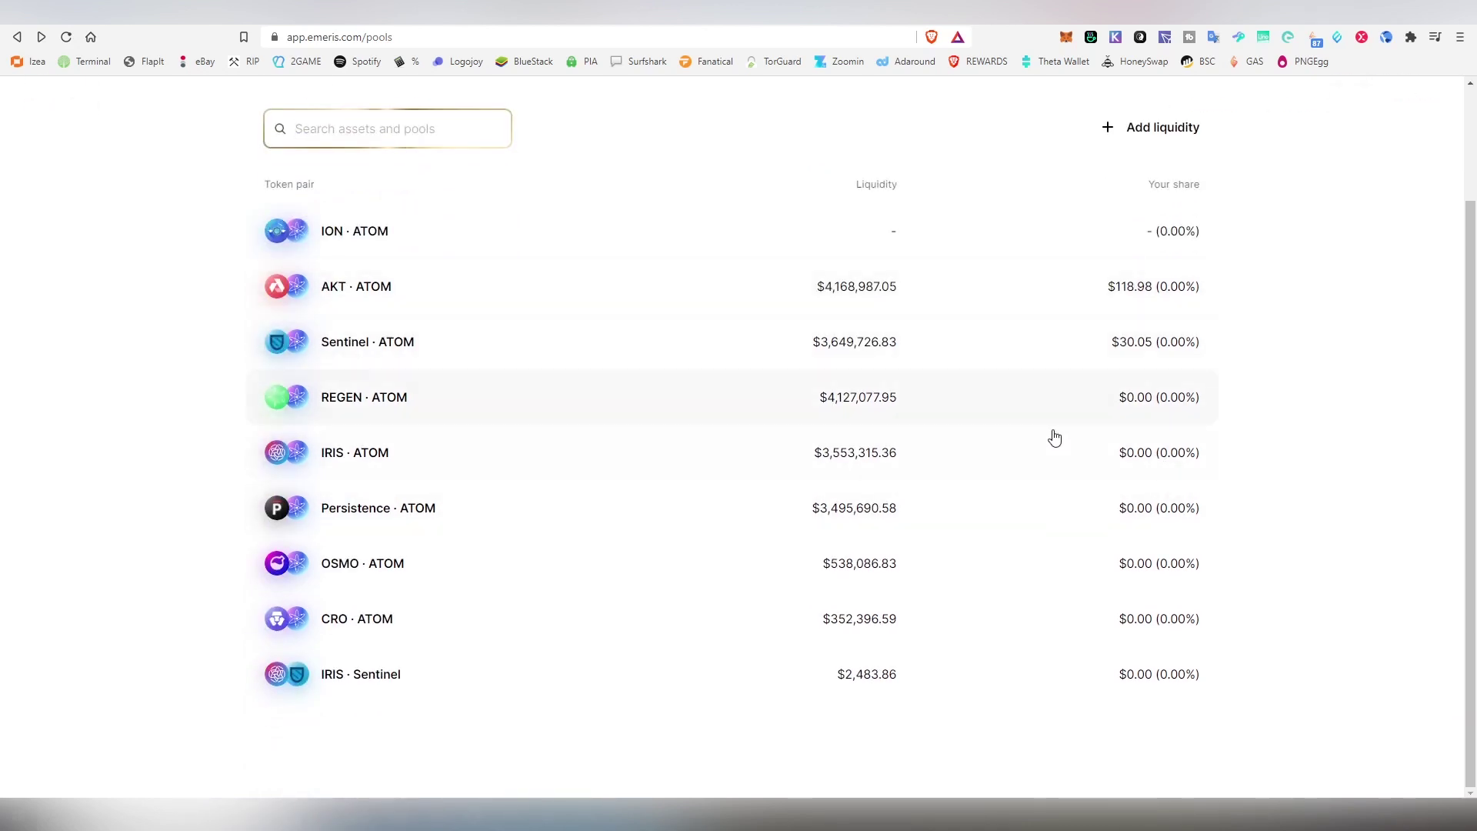
{"action": "scroll", "coordinate": [1046, 429], "scroll_direction": "up", "scroll_amount": 2}
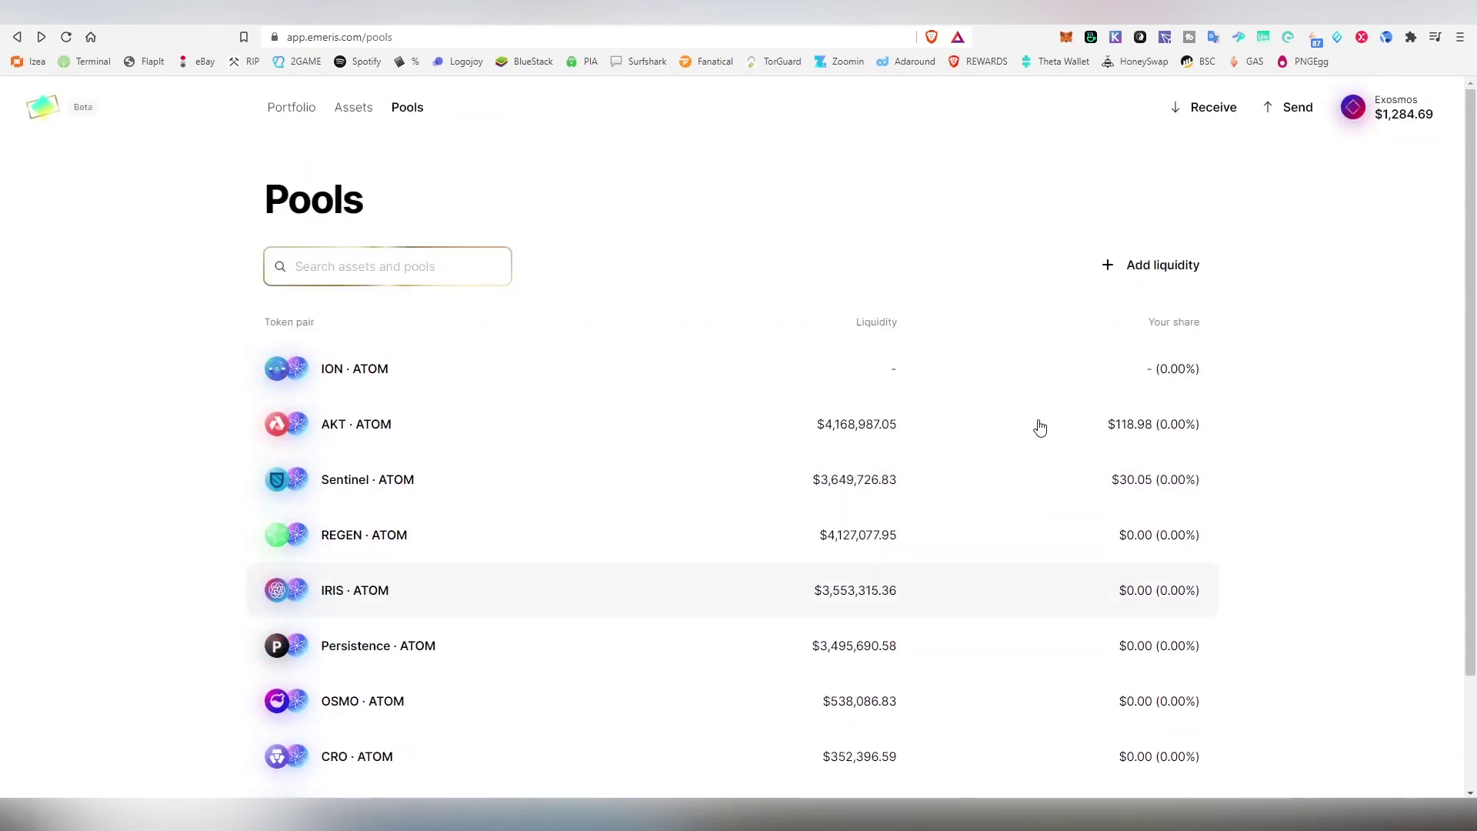
Step: Open the portfolio showing Gravity 5 at $118.98, briefly checking the wallet settings
{"action": "left_click", "coordinate": [283, 115]}
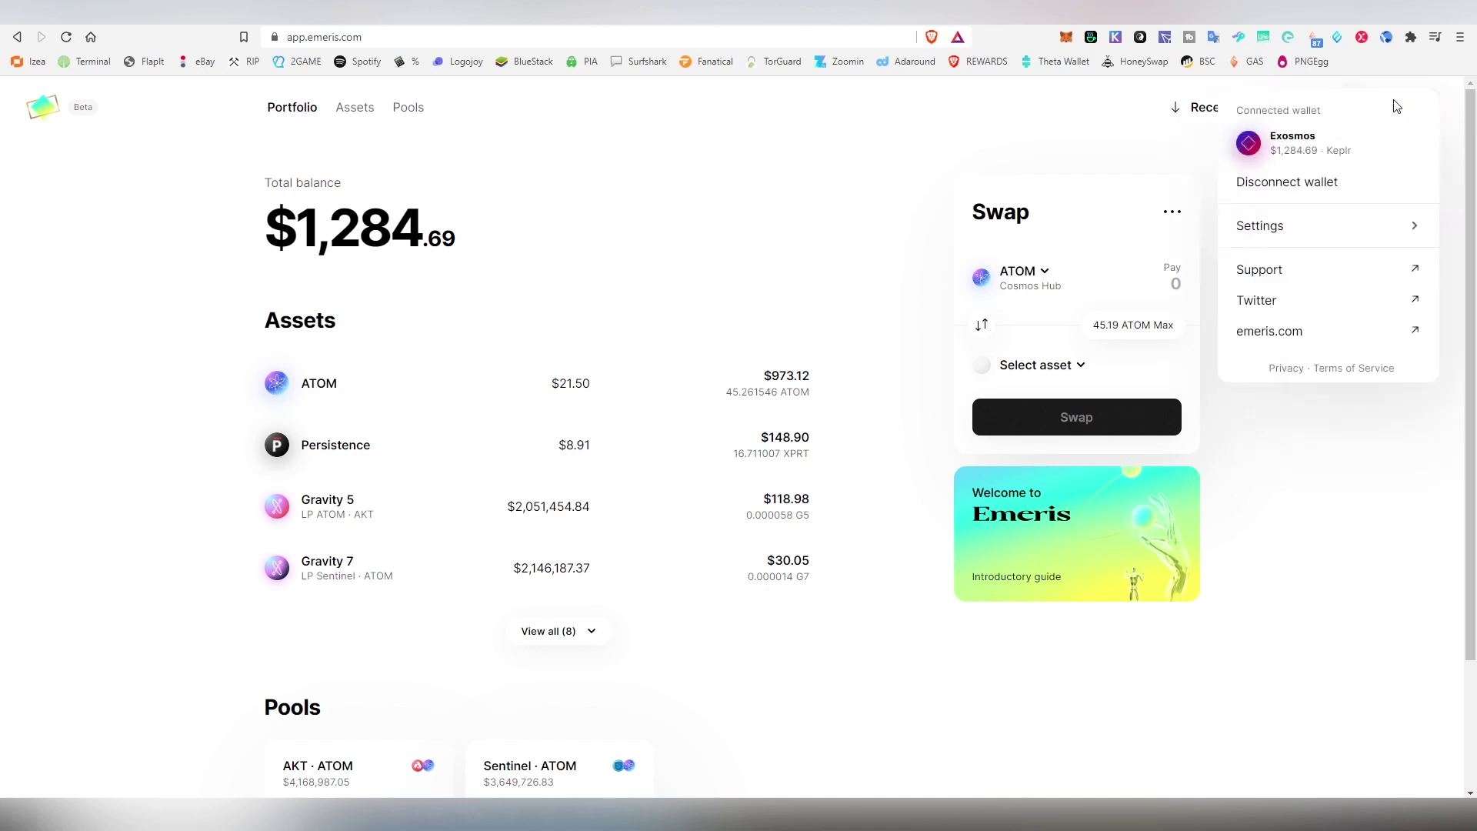
{"action": "left_click", "coordinate": [1368, 231]}
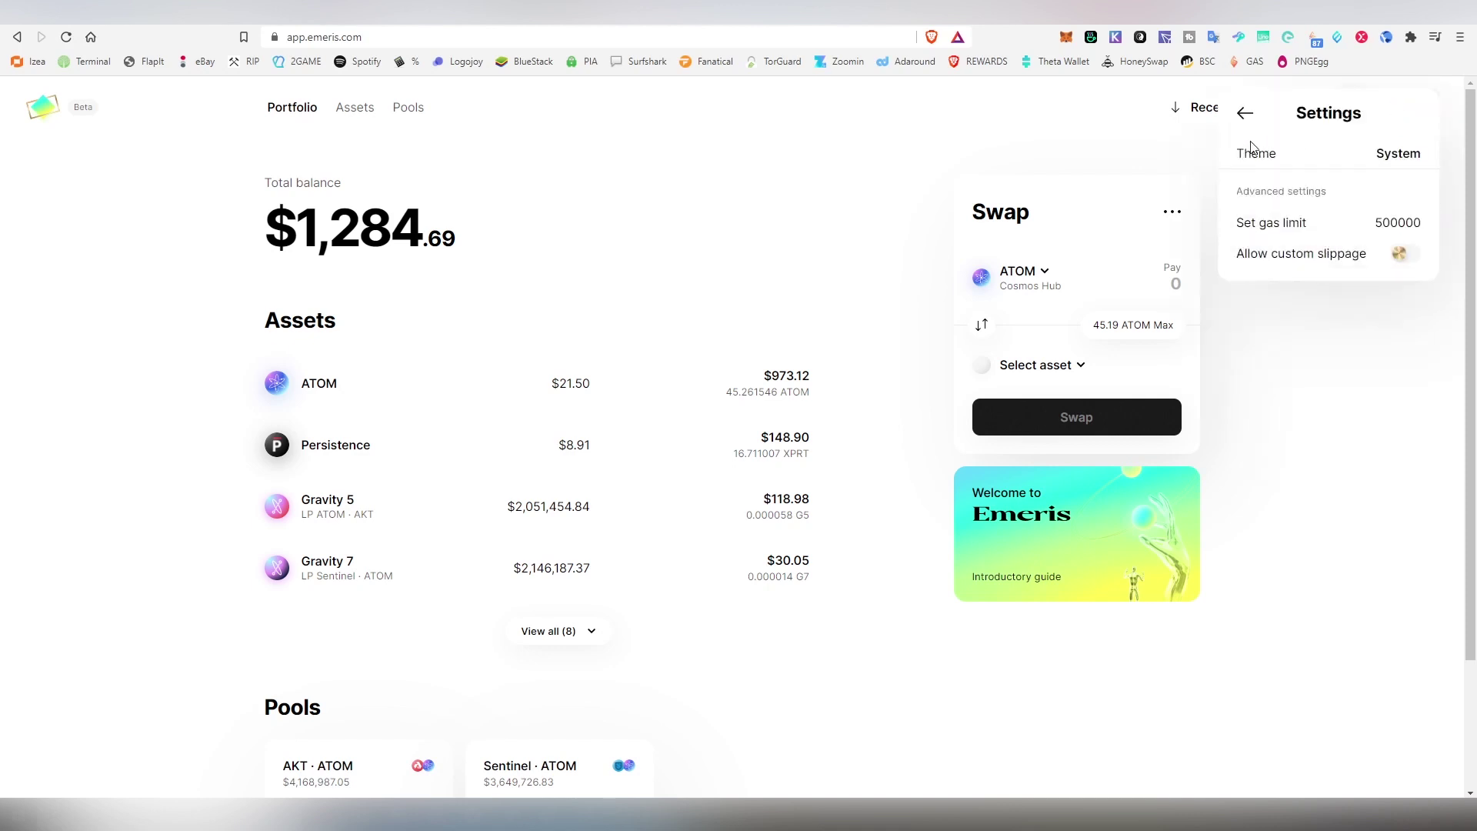
{"action": "left_click", "coordinate": [1245, 113]}
{"action": "left_click", "coordinate": [938, 189]}
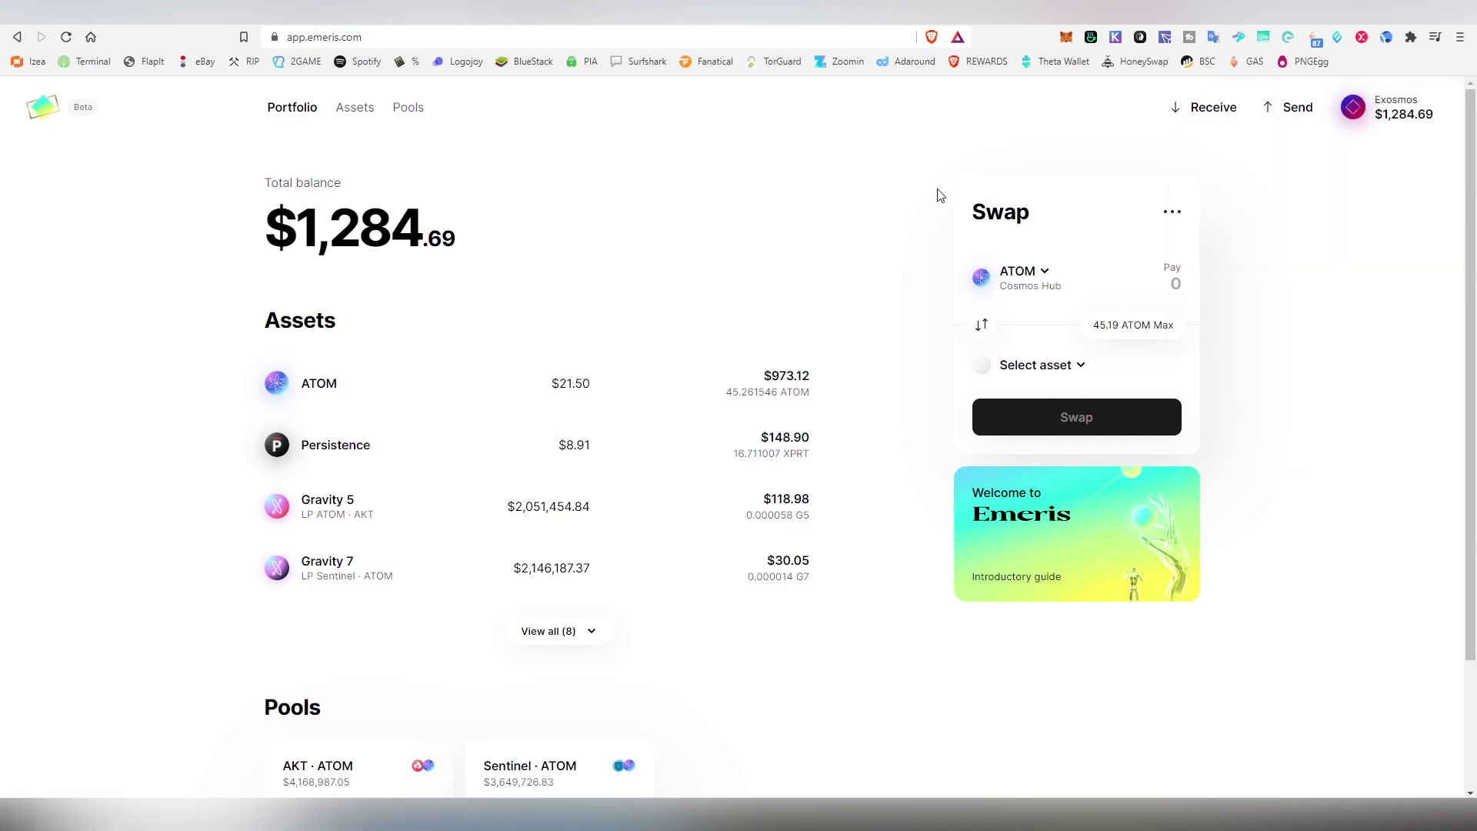
Step: Glance at the emeris.com landing tab, then return to the app portfolio
{"action": "left_click", "coordinate": [1249, 24]}
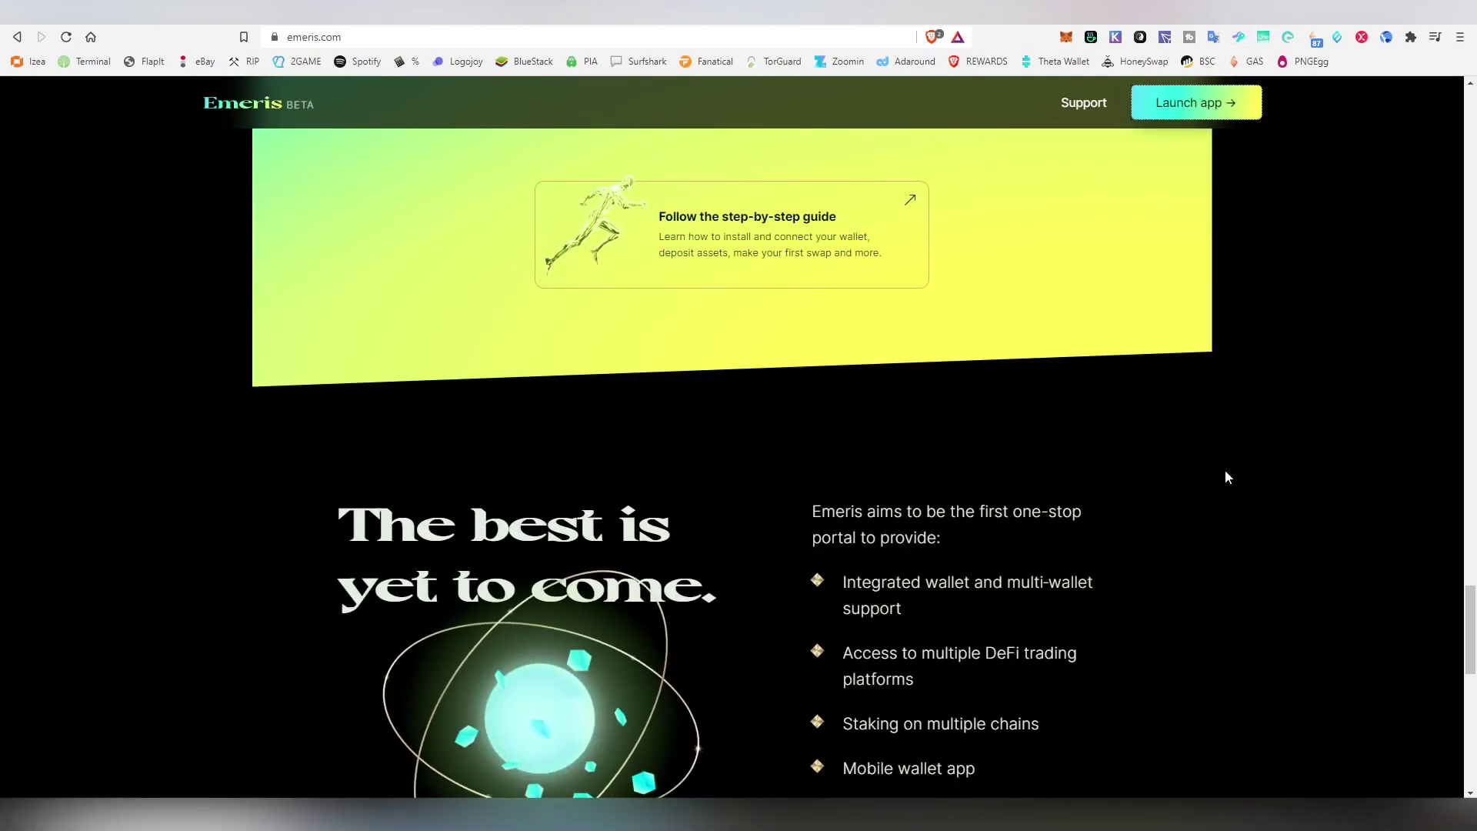
{"action": "scroll", "coordinate": [1224, 470], "scroll_direction": "up", "scroll_amount": 10}
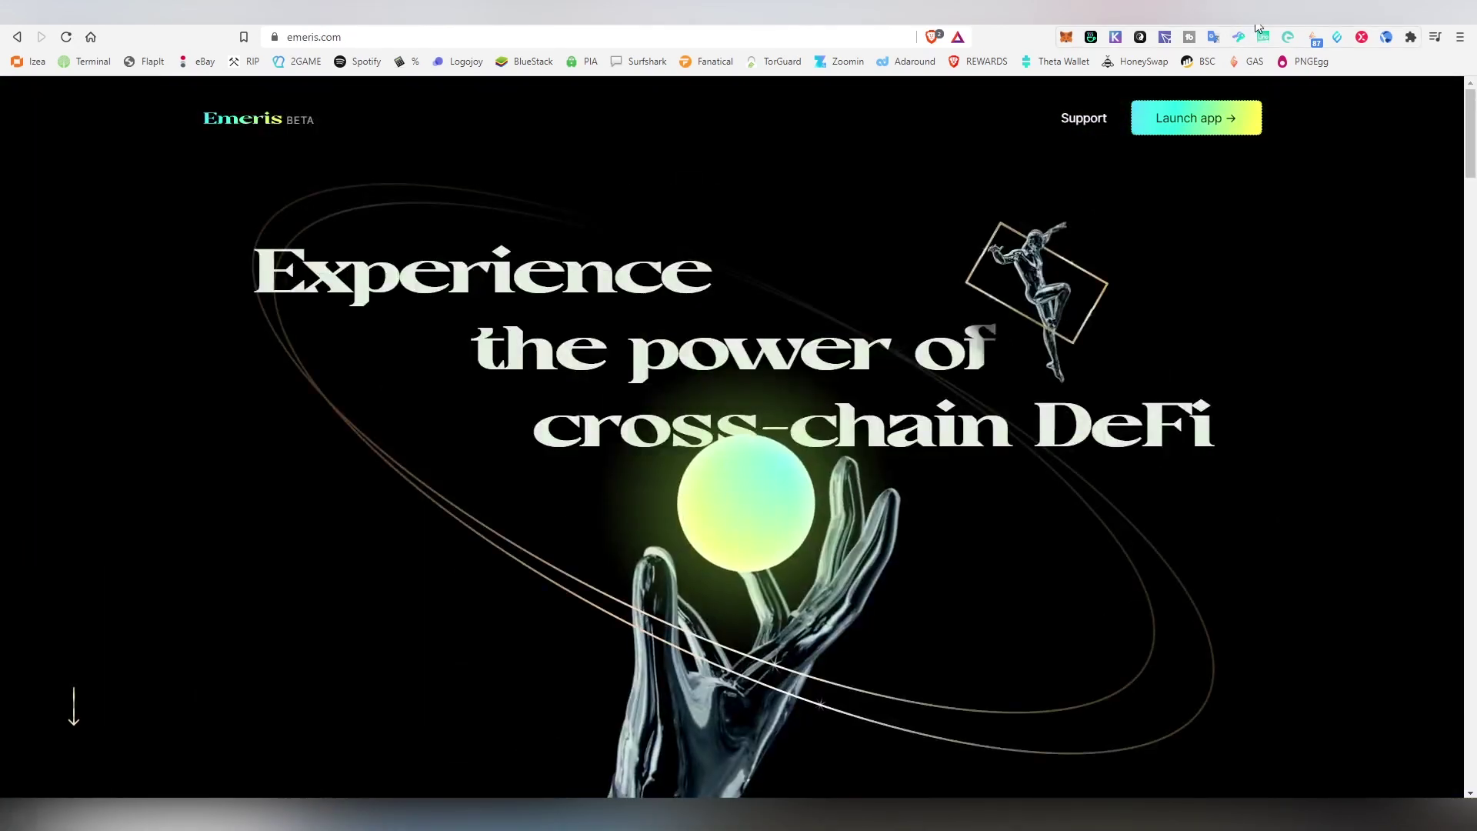
{"action": "key", "text": "ctrl+Tab"}
Step: Expand Assets with View all (8) and scroll through OSMO, IRIS, AKT and Sentinel below Gravity 5/7
{"action": "scroll", "coordinate": [885, 423], "scroll_direction": "down", "scroll_amount": 2}
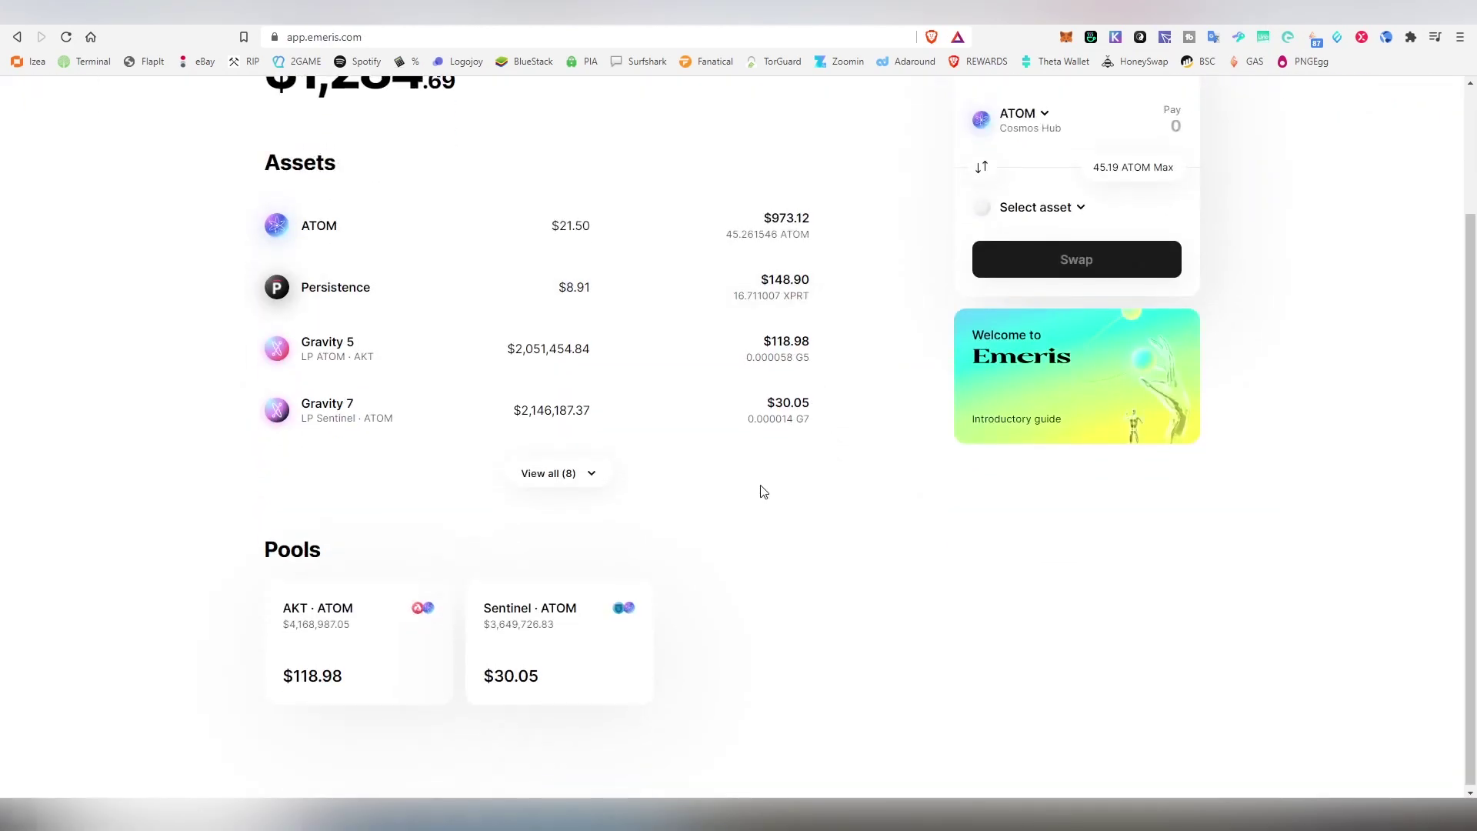
{"action": "scroll", "coordinate": [761, 492], "scroll_direction": "up", "scroll_amount": 2}
{"action": "left_click", "coordinate": [565, 632]}
{"action": "scroll", "coordinate": [619, 531], "scroll_direction": "down", "scroll_amount": 3}
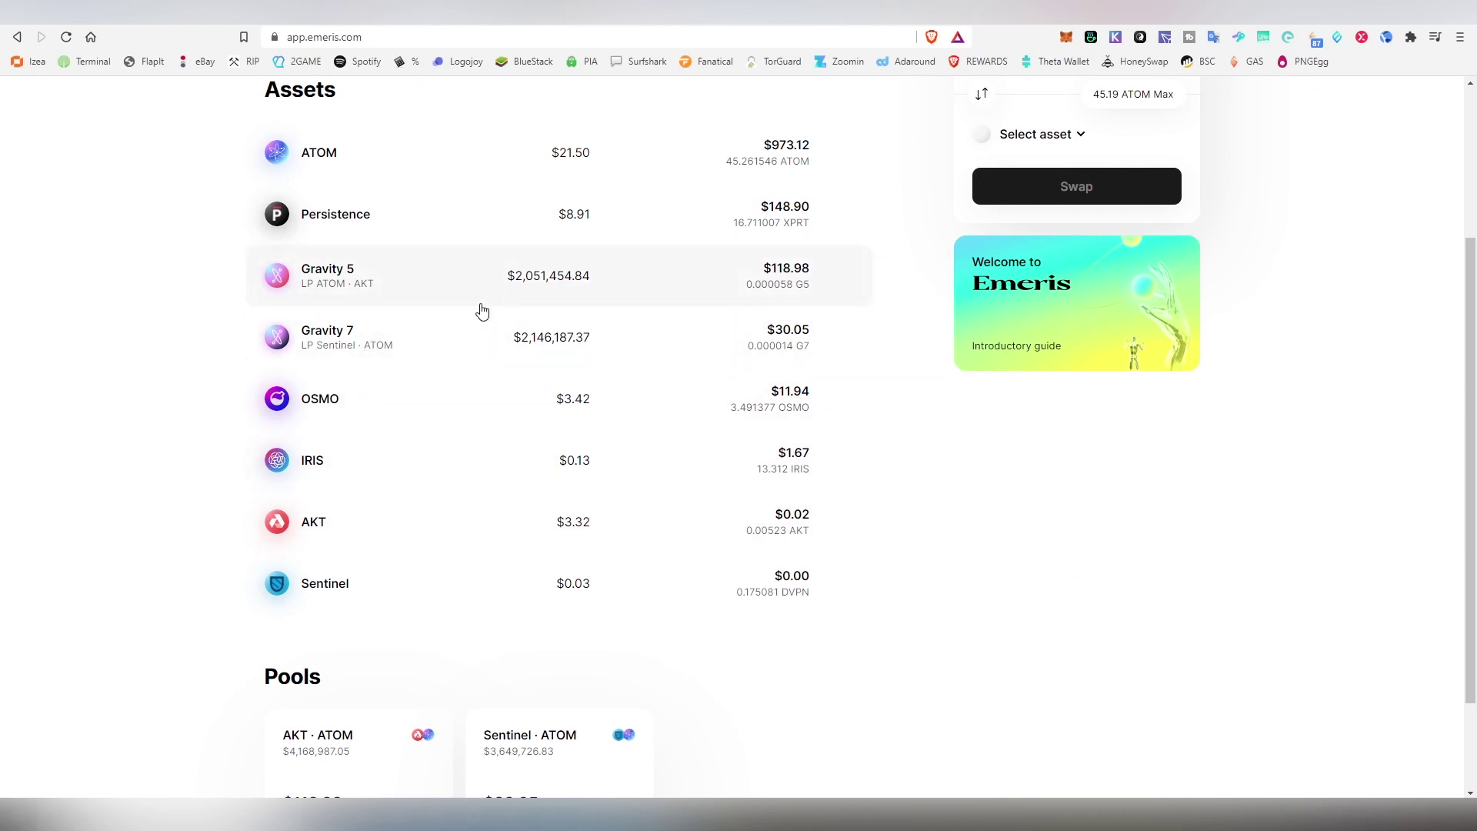
{"action": "scroll", "coordinate": [477, 338], "scroll_direction": "up", "scroll_amount": 3}
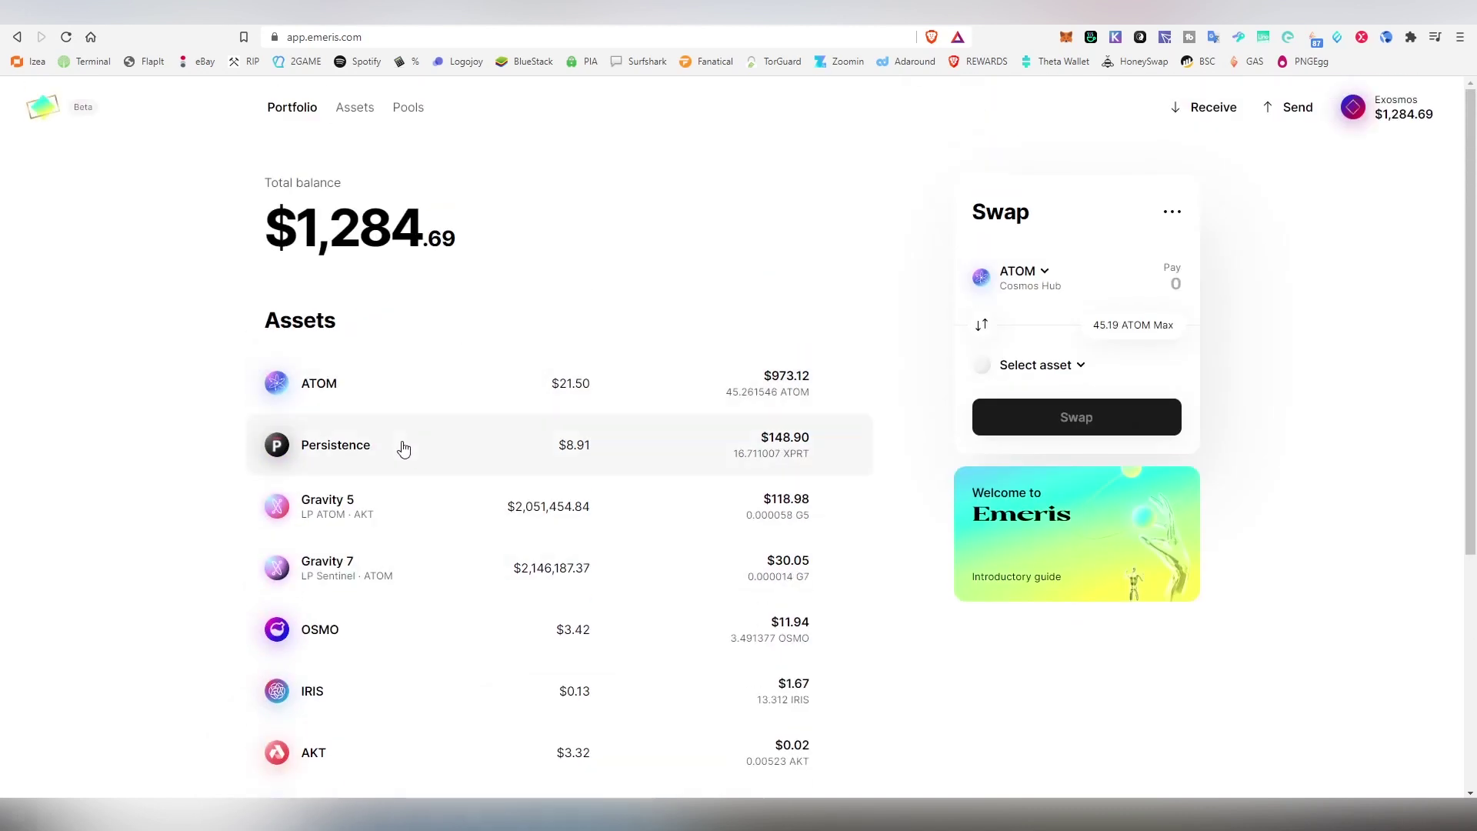
{"action": "scroll", "coordinate": [444, 439], "scroll_direction": "down", "scroll_amount": 1}
{"action": "scroll", "coordinate": [445, 438], "scroll_direction": "down", "scroll_amount": 3}
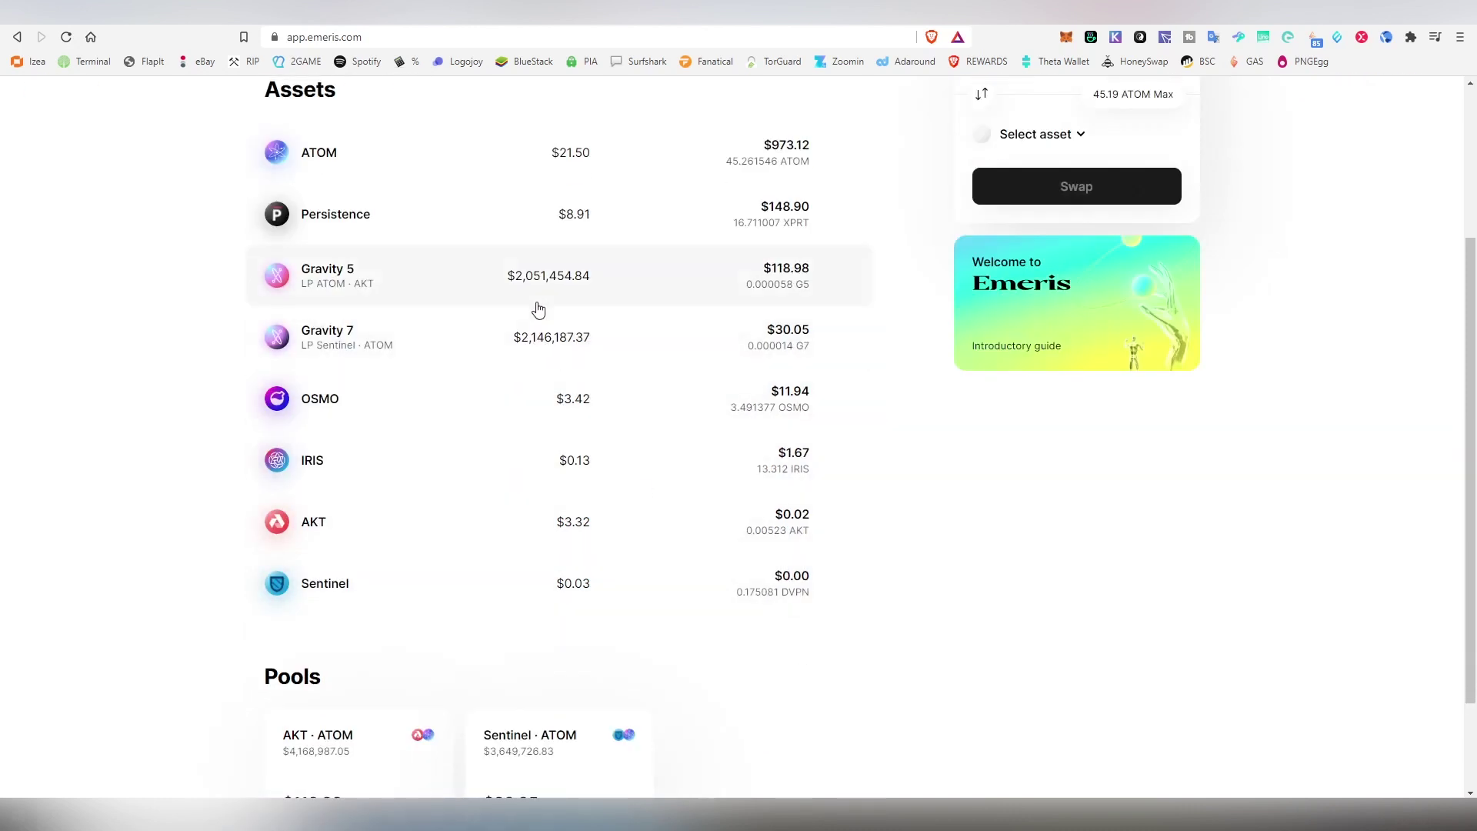
{"action": "scroll", "coordinate": [625, 365], "scroll_direction": "up", "scroll_amount": 3}
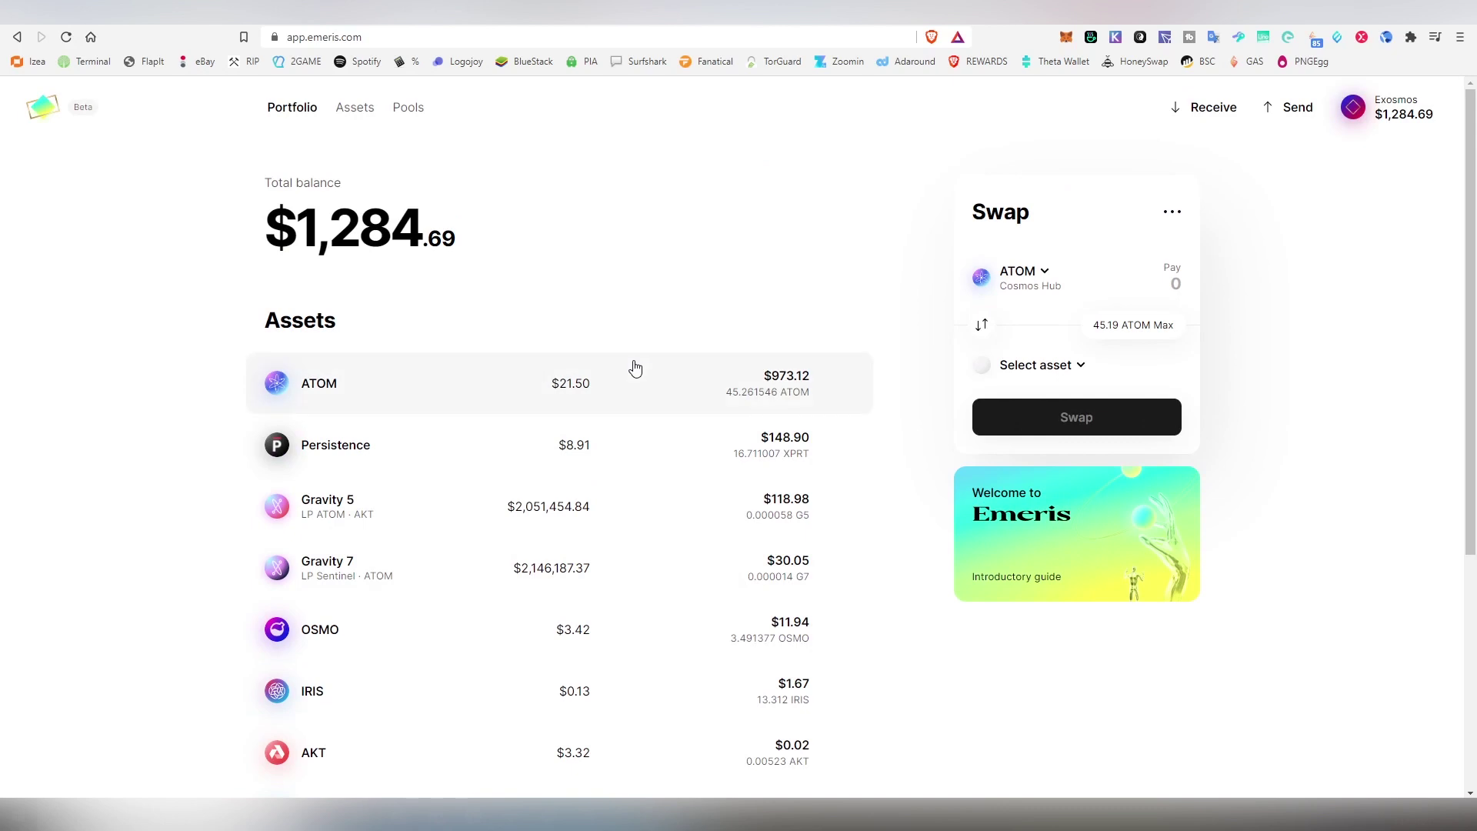